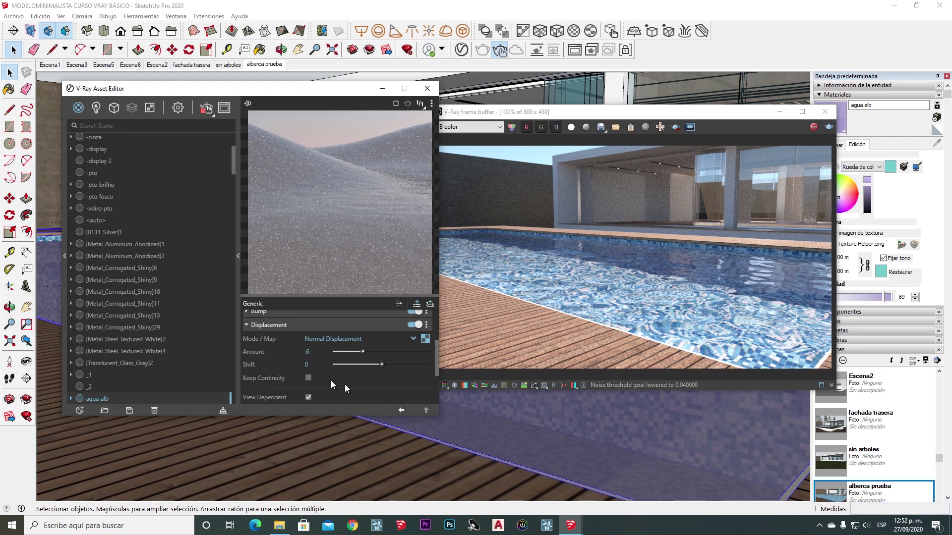
- Collapse Displacement and expand the Refraction rollout of the agua alb water material
left_click(246, 326)
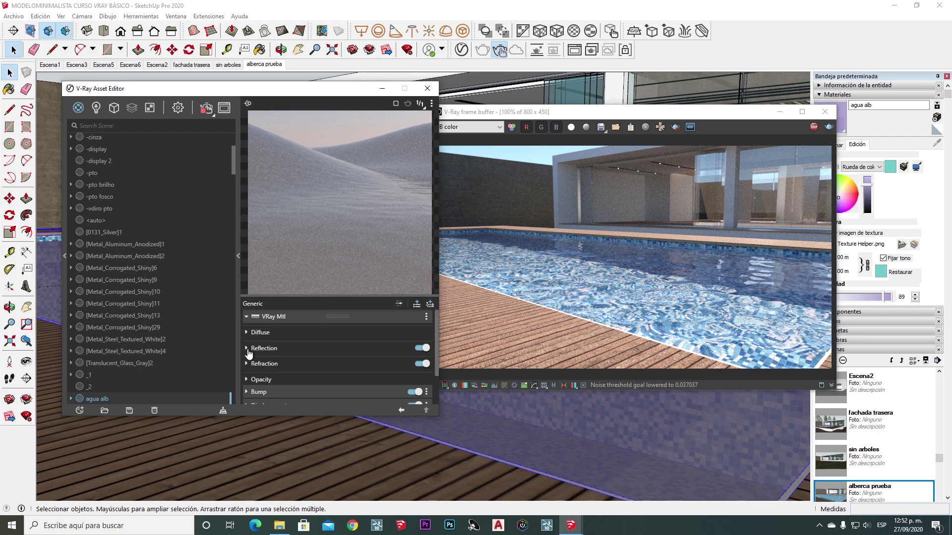
left_click(247, 349)
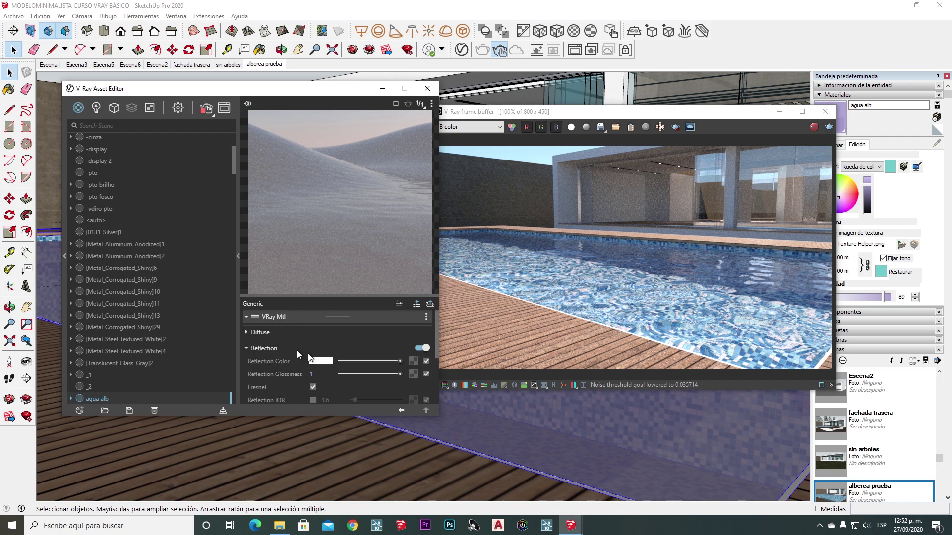
scroll(285, 348, "down", 2)
scroll(285, 347, "up", 1)
scroll(278, 345, "up", 1)
left_click(244, 349)
left_click(243, 364)
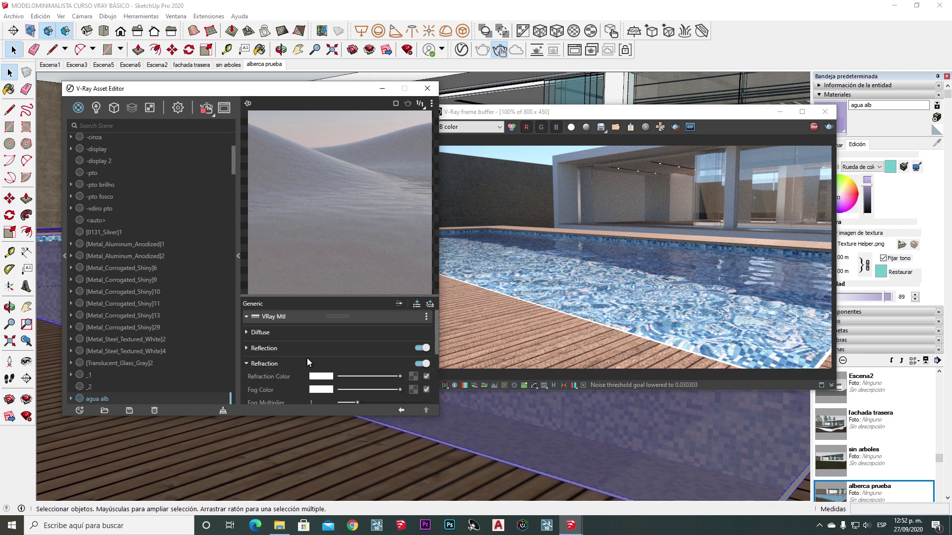
scroll(269, 342, "down", 1)
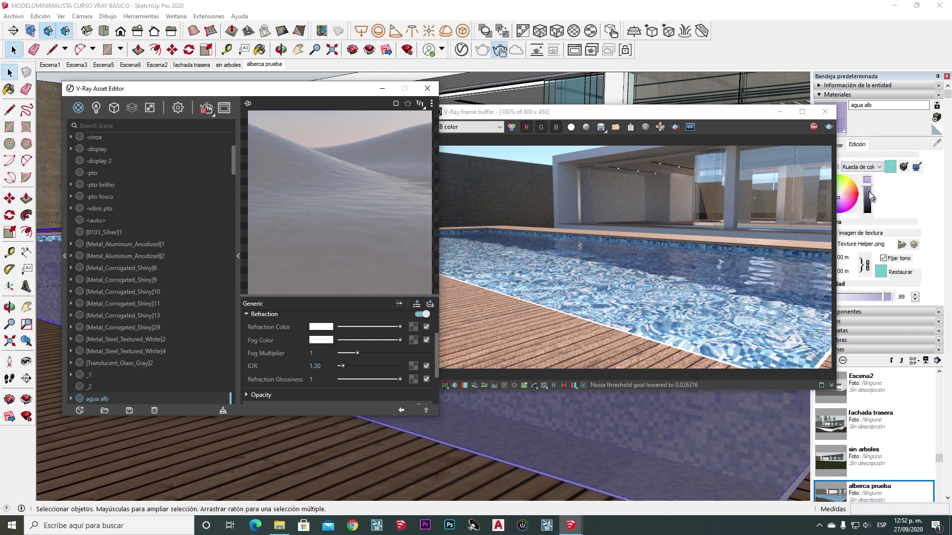
- Choose a light cyan hue and brightness for the water's Fog Color
left_click(318, 340)
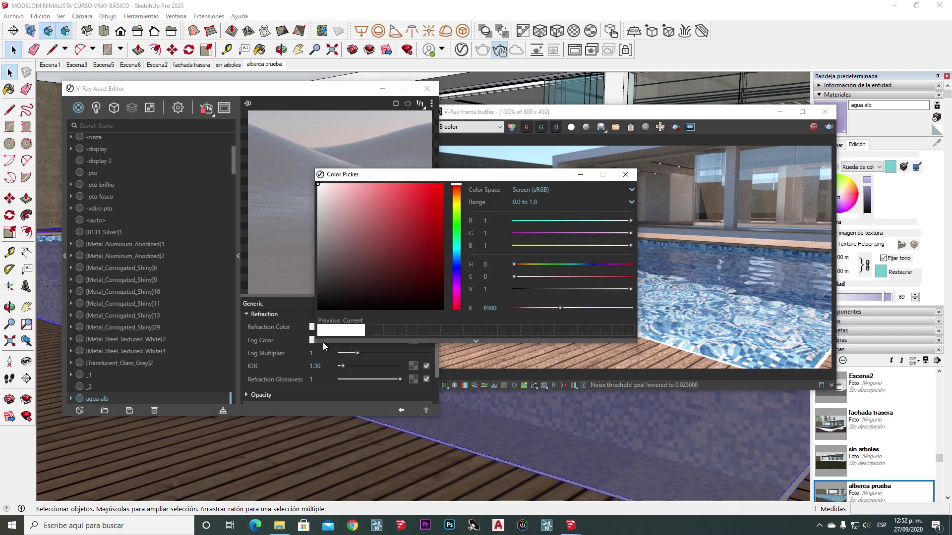
left_click(456, 243)
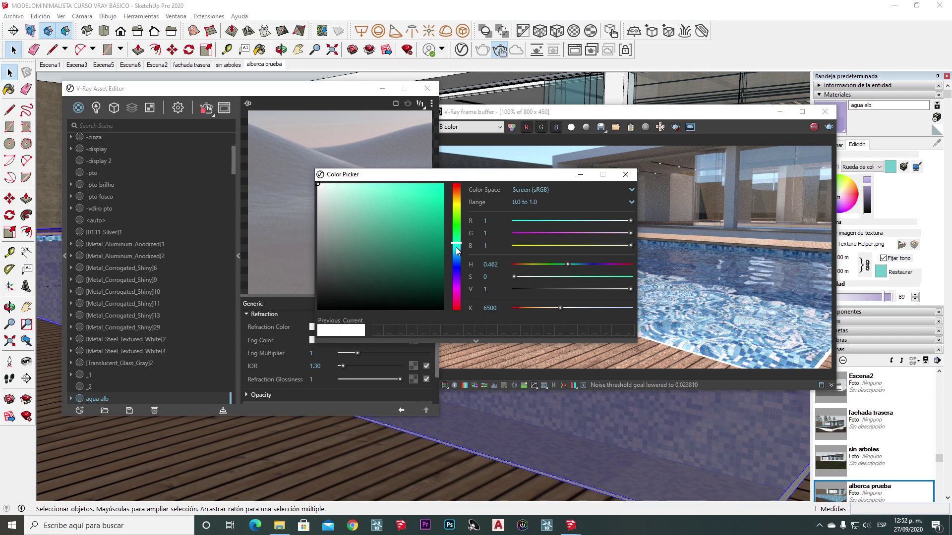
left_click_drag(354, 192, 355, 181)
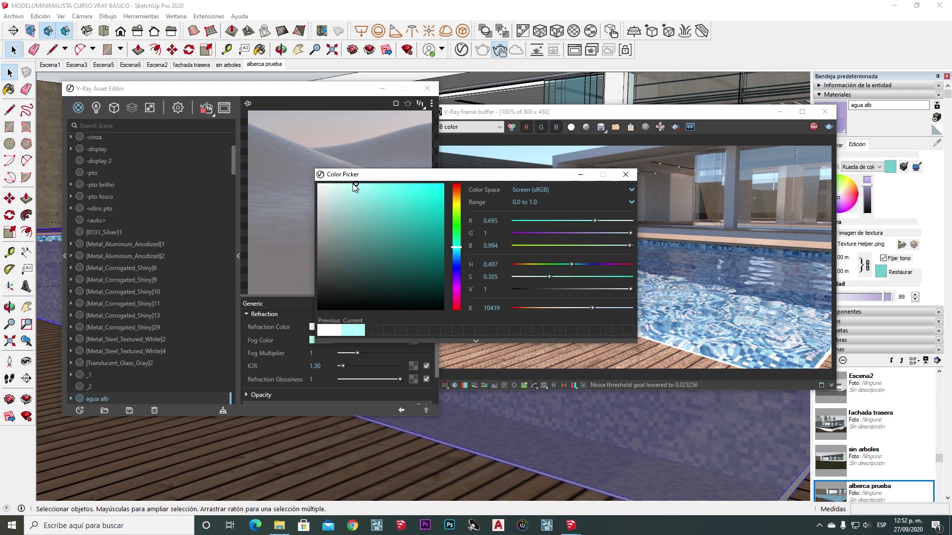
left_click(456, 251)
left_click(353, 192)
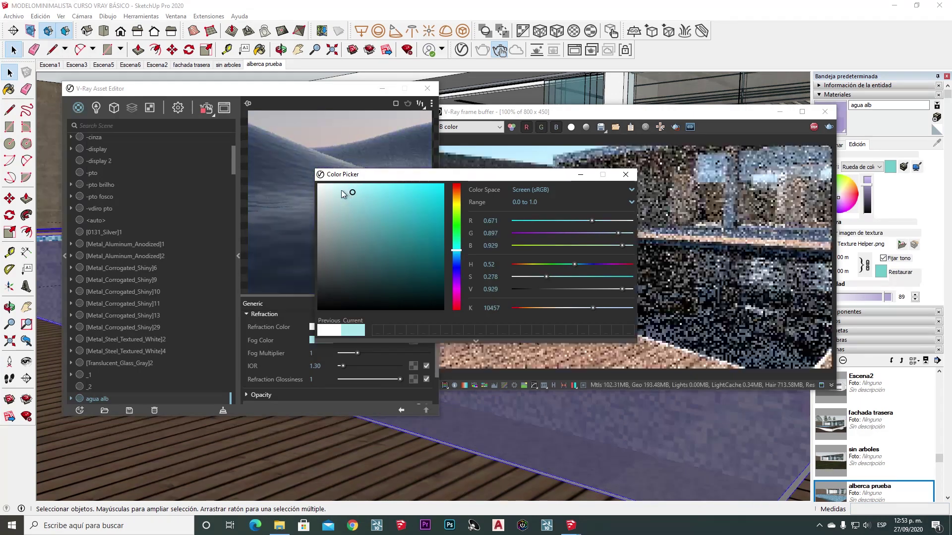
left_click_drag(341, 189, 122, 157)
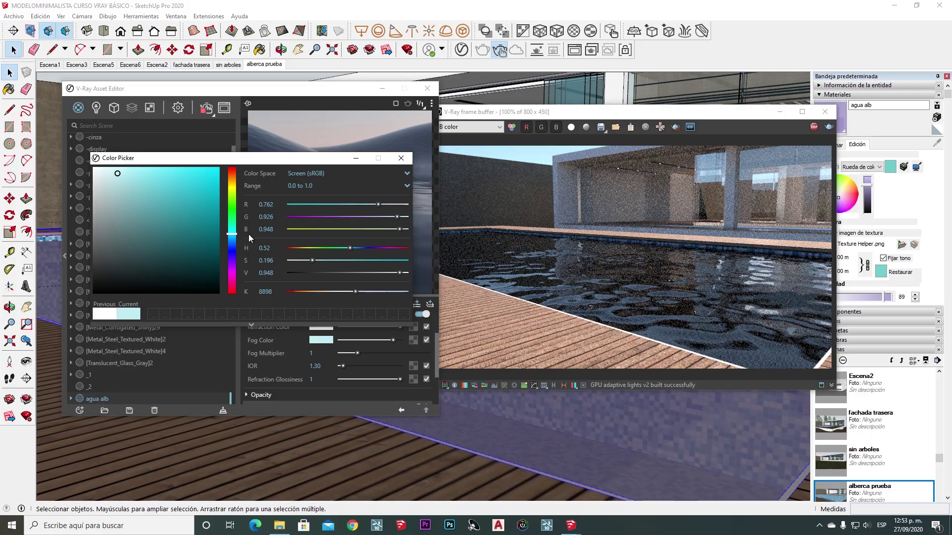
left_click(102, 175)
left_click_drag(112, 158, 195, 139)
left_click(179, 155)
mouse_move(256, 137)
left_mouse_down()
mouse_move(228, 112)
mouse_move(230, 122)
left_mouse_up()
- Fine-tune the fog colour to pale cyan (R 0.769, G 0.999, B 1) while checking the render
left_click(585, 312)
middle_click_drag(561, 399, 529, 415)
left_click(187, 131)
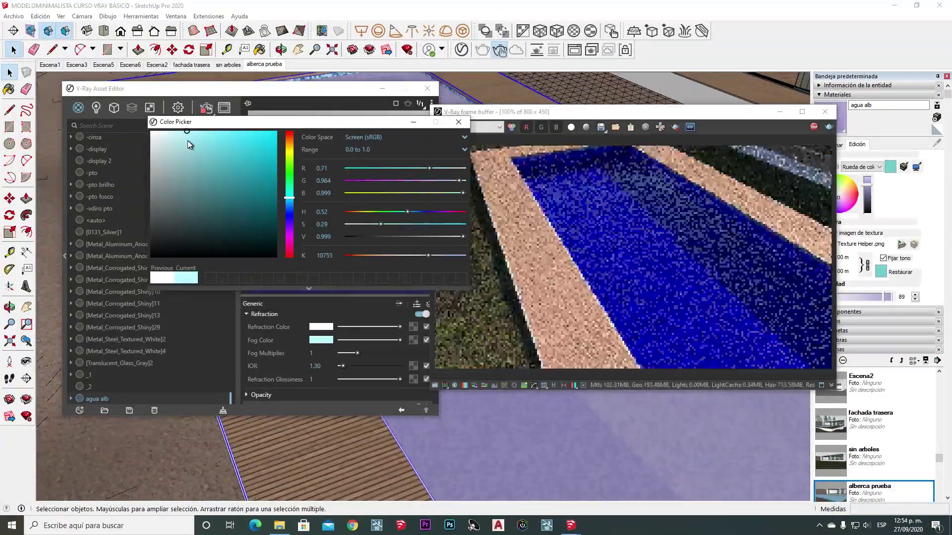
left_click_drag(218, 122, 264, 145)
left_click(392, 340)
left_click(319, 220)
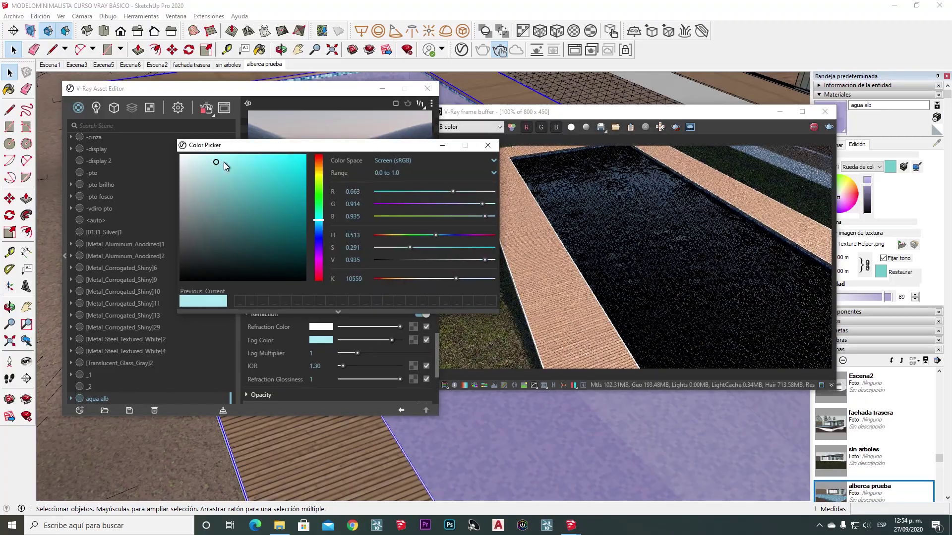
left_click(209, 154)
left_click_drag(318, 223, 316, 218)
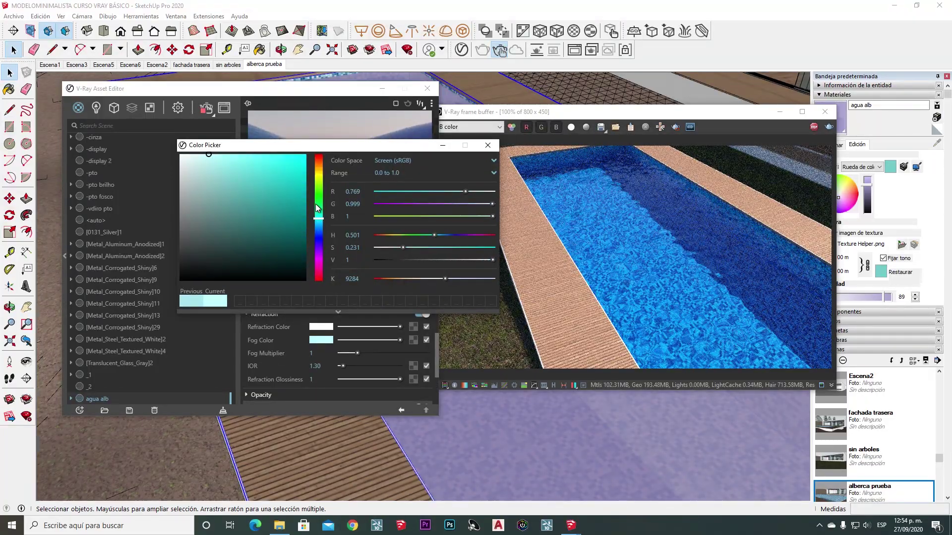
left_click(350, 204)
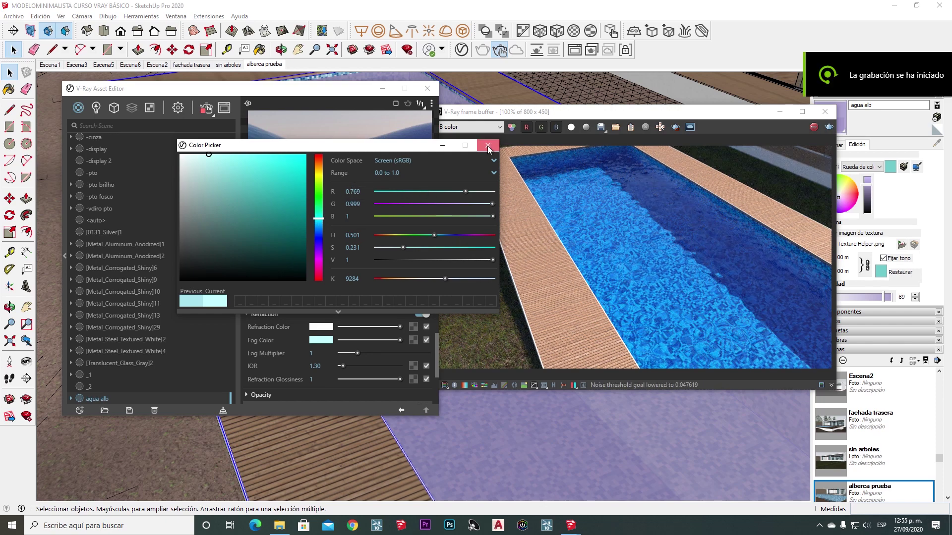
left_click(489, 146)
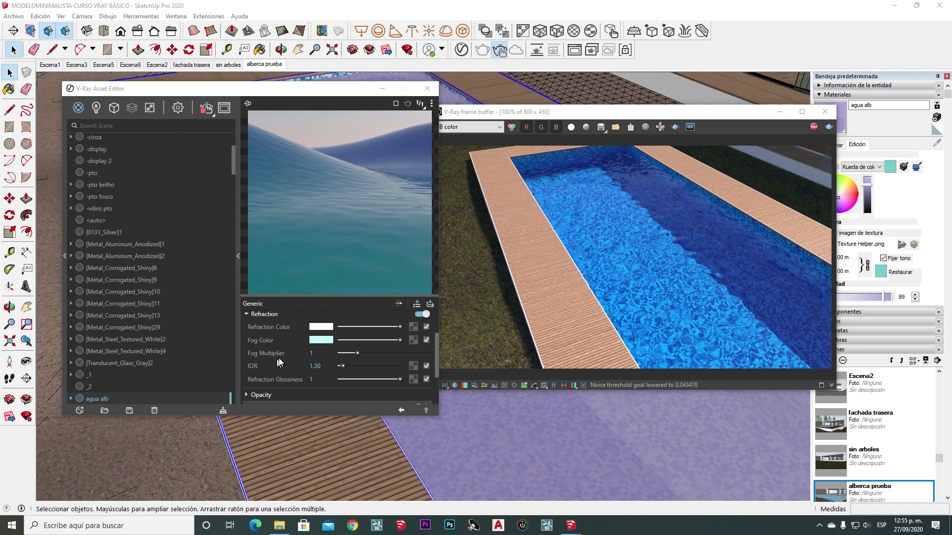
- Lower the water's Fog Multiplier to 0.02
left_click(354, 353)
left_click(343, 353)
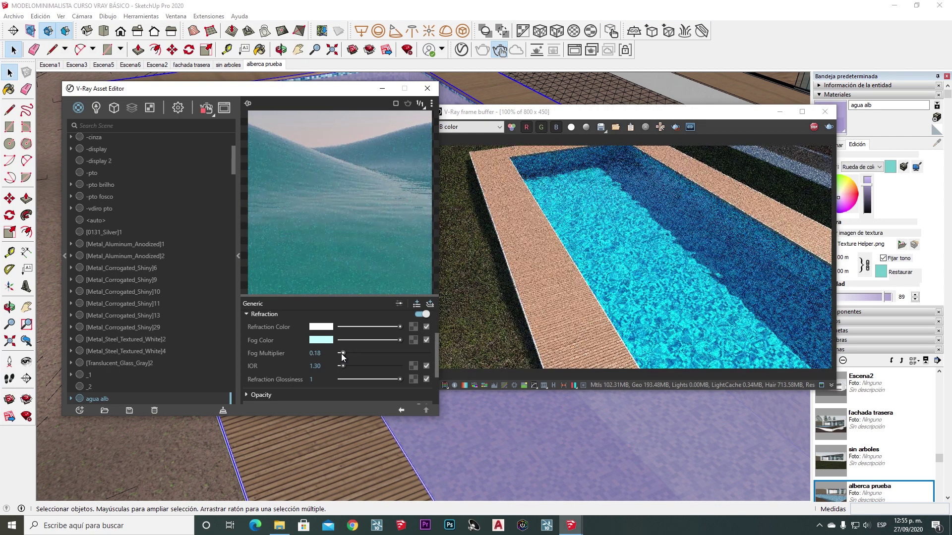
left_click_drag(324, 353, 295, 352)
type("0.0")
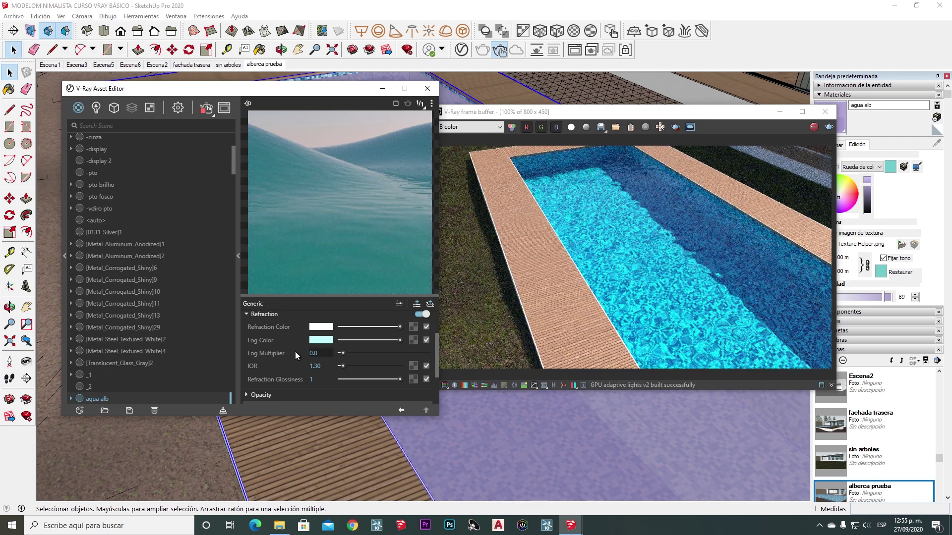
type("5")
- Make the water's fog colour a slightly paler, softer cyan
left_click(321, 340)
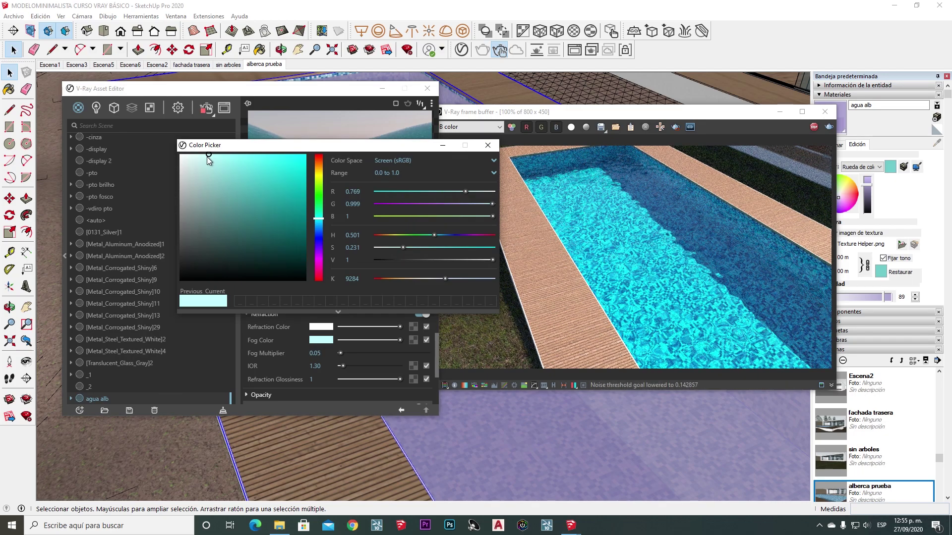
left_click(207, 157)
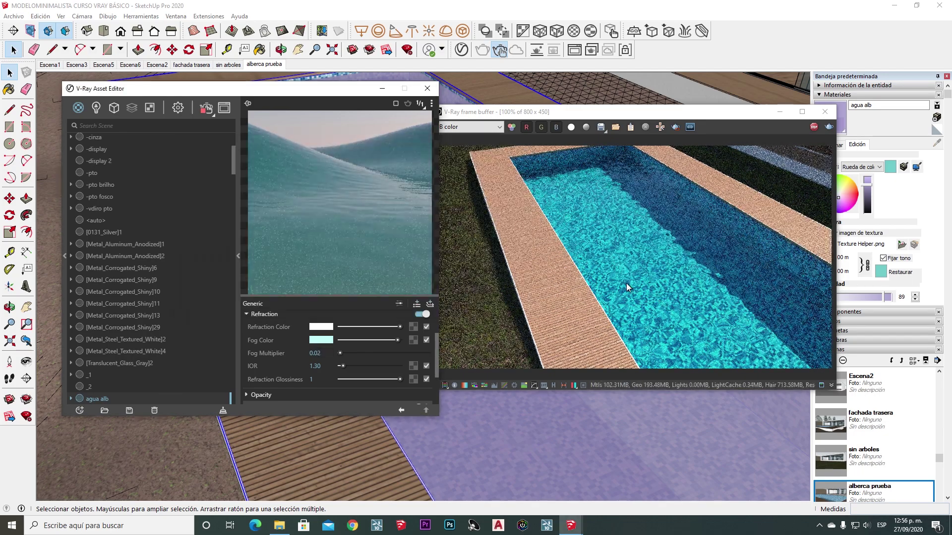
mouse_move(614, 436)
middle_mouse_down()
mouse_move(614, 342)
mouse_move(578, 444)
mouse_move(616, 444)
middle_mouse_up()
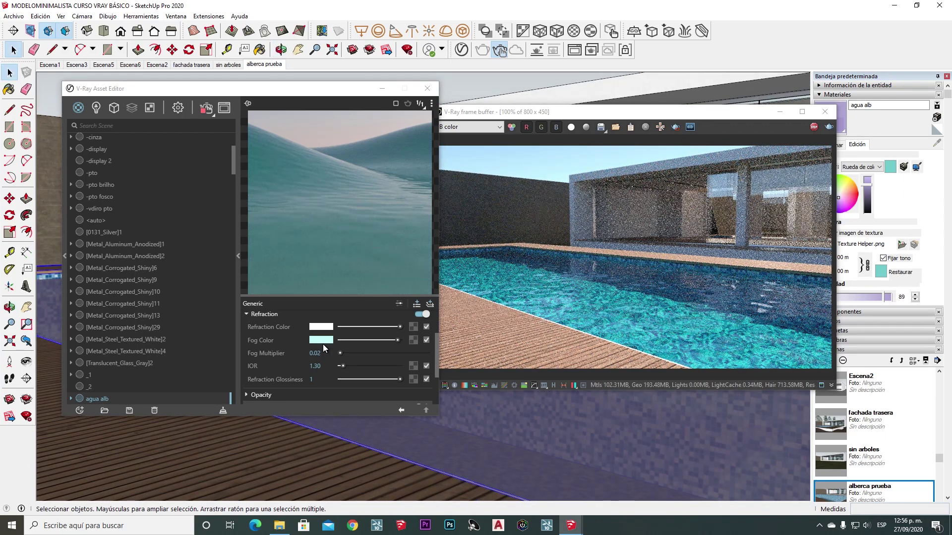
left_click(322, 341)
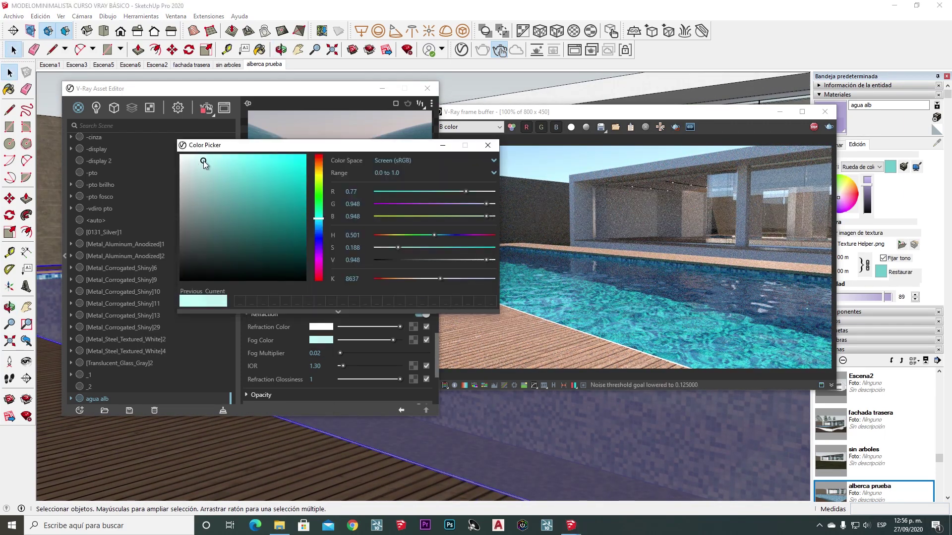
left_click_drag(203, 161, 200, 157)
left_click(488, 146)
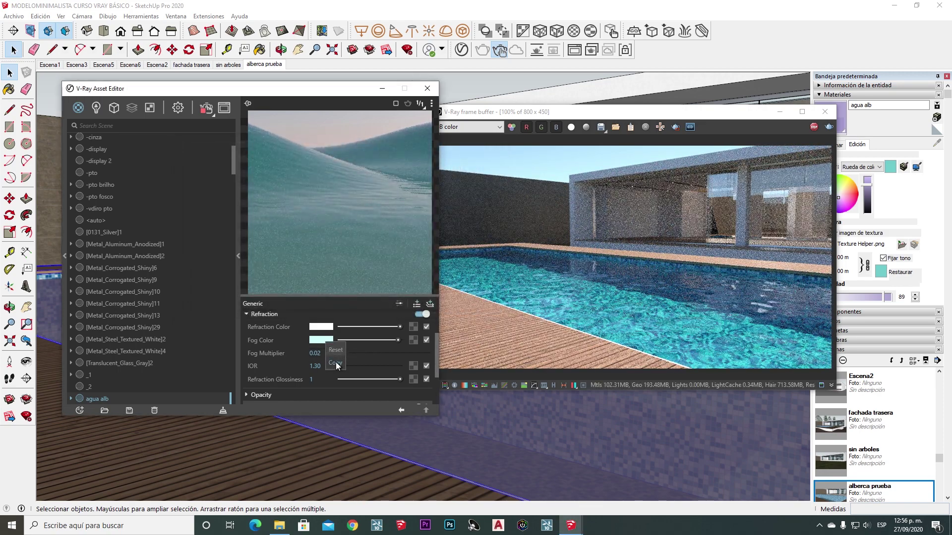
- Paste the fog colour into Refraction Color, lighten it, and drag Fog Multiplier down to 0.005
right_click(319, 327)
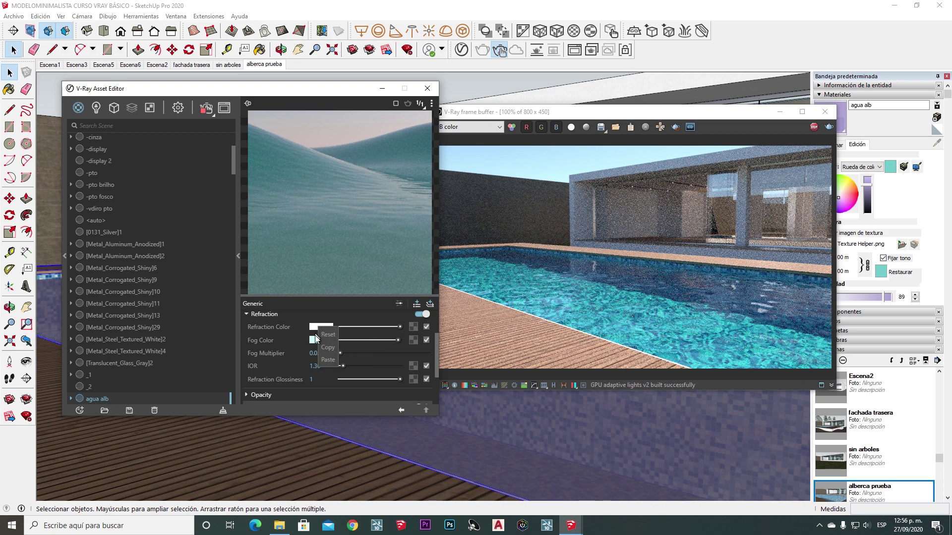
left_click(328, 360)
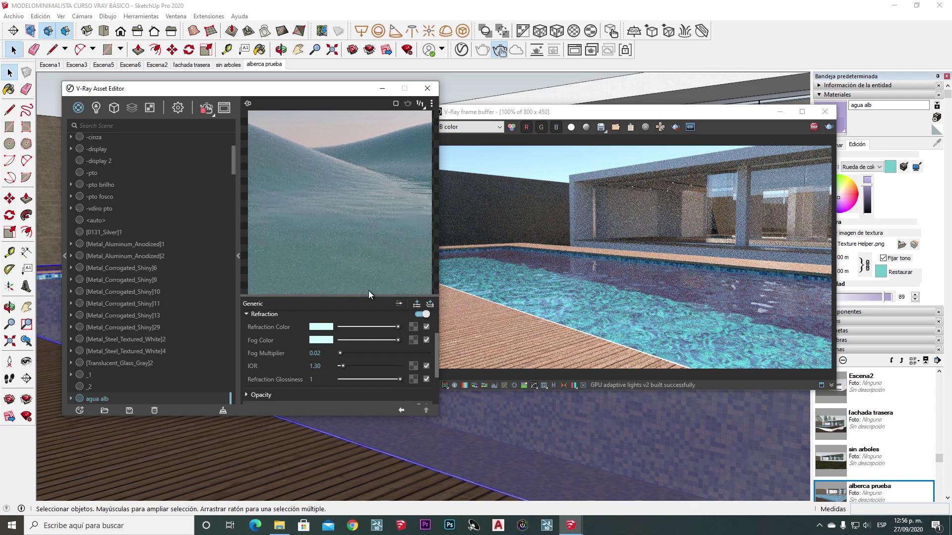
left_click(325, 330)
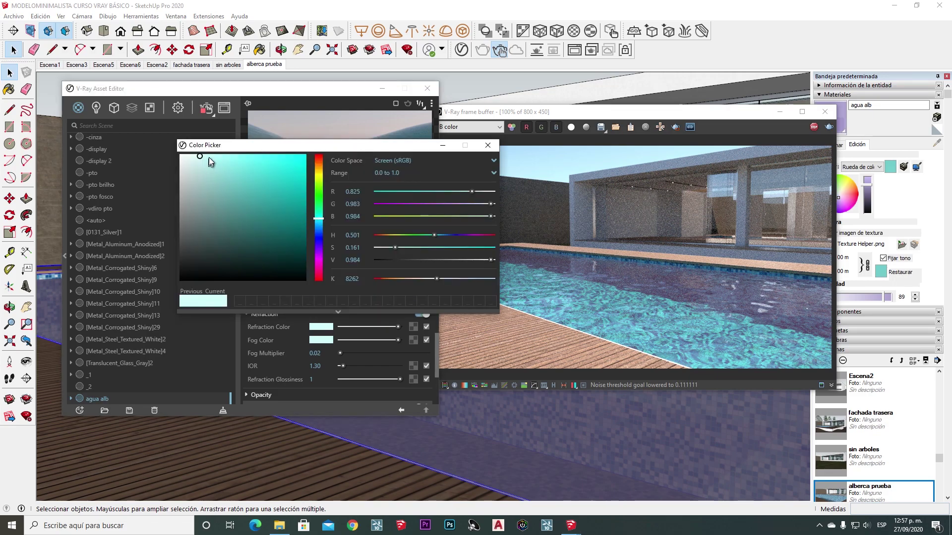
left_click_drag(317, 218, 318, 214)
left_click(221, 169)
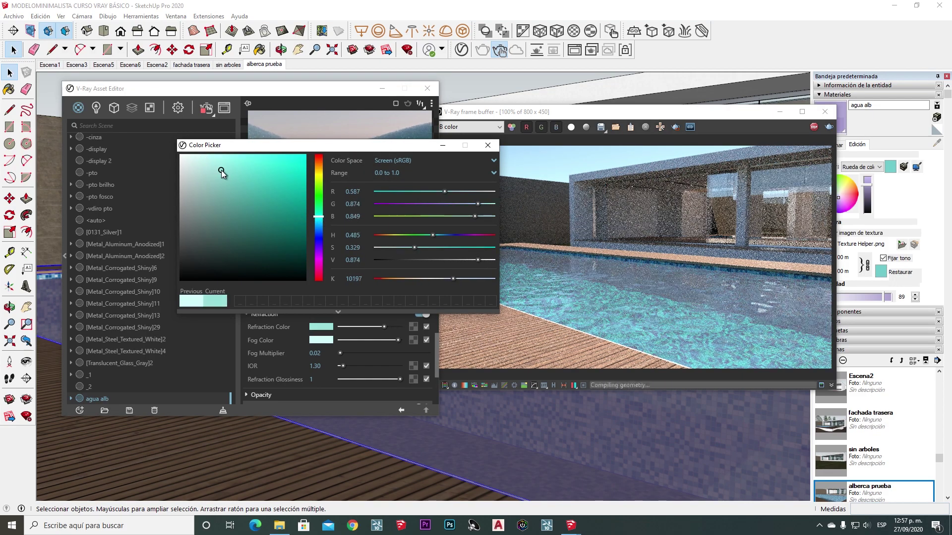
left_click(196, 155)
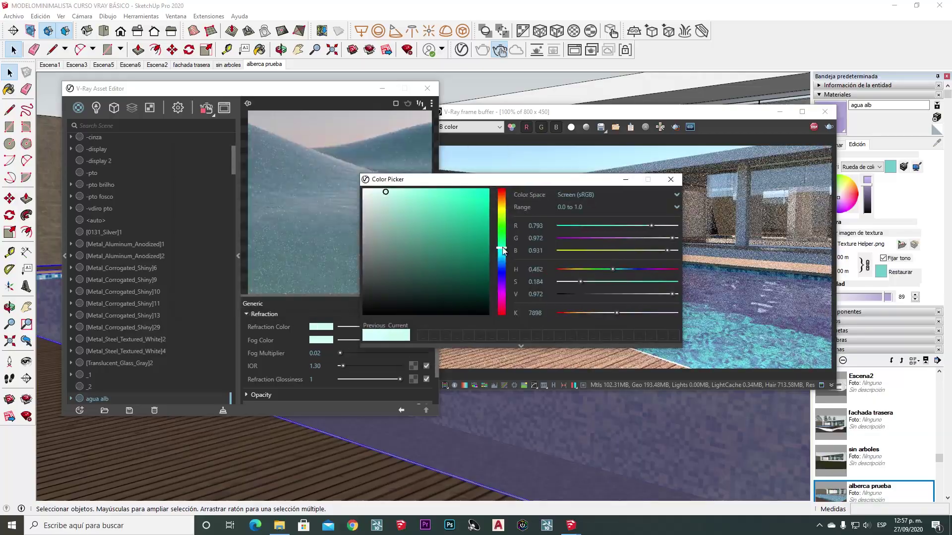
left_click(395, 191)
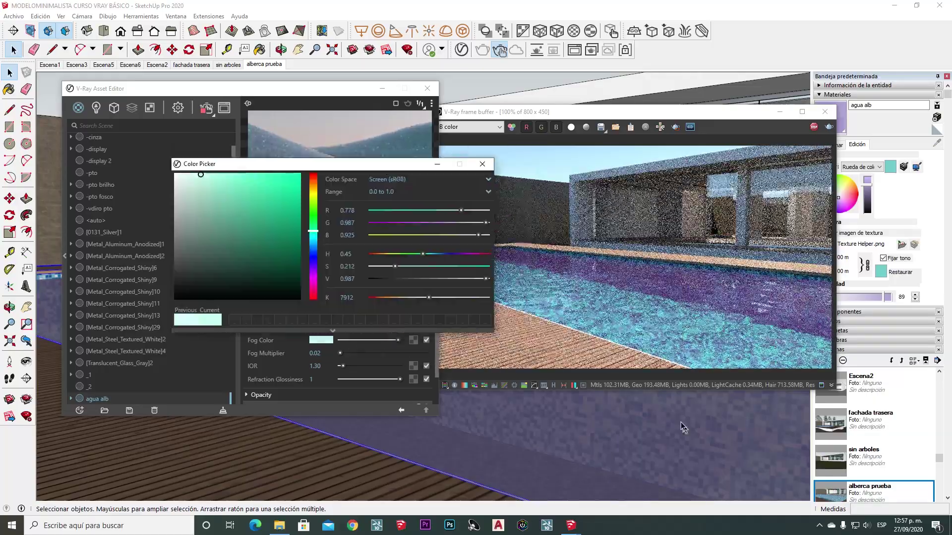
left_click(481, 164)
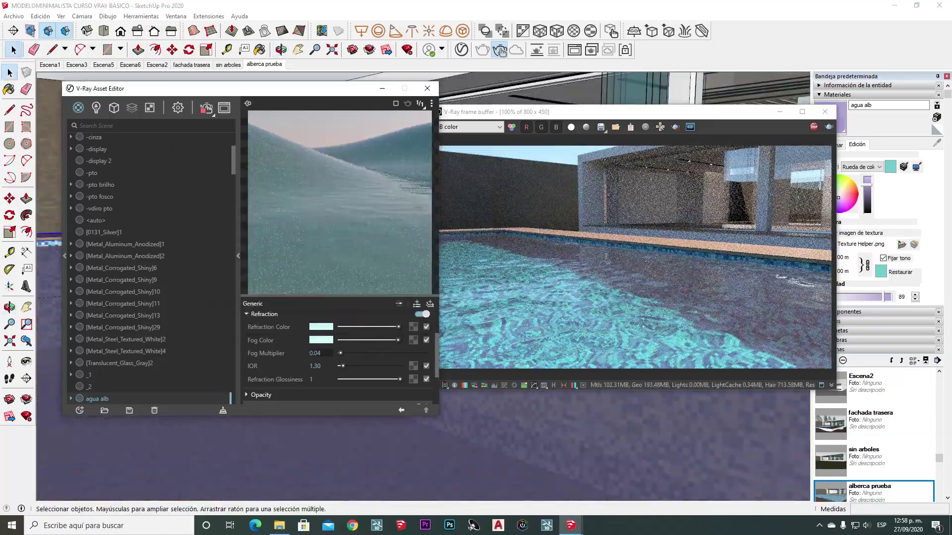
left_click_drag(340, 353, 297, 351)
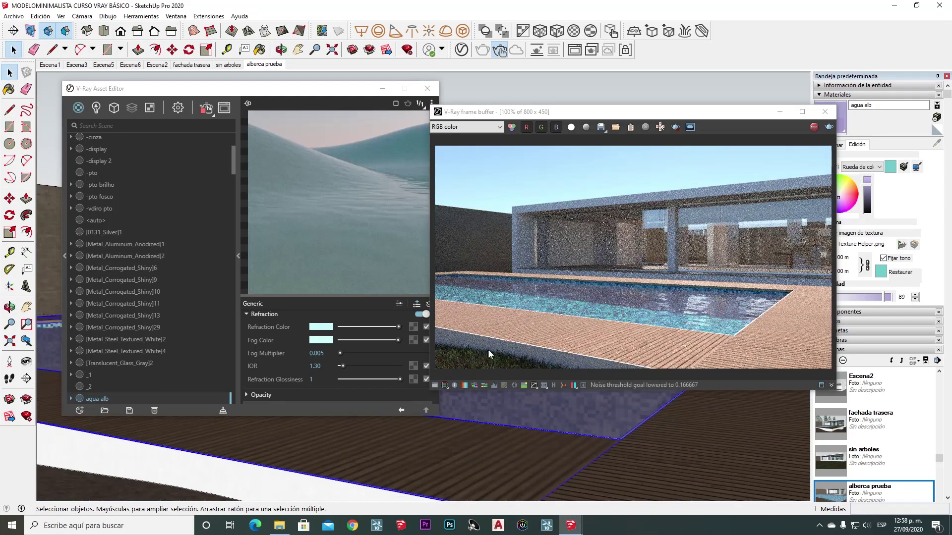
- Set the refraction colour to near-white cyan (R 0.925, G 0.986, B 0.991)
left_click(330, 327)
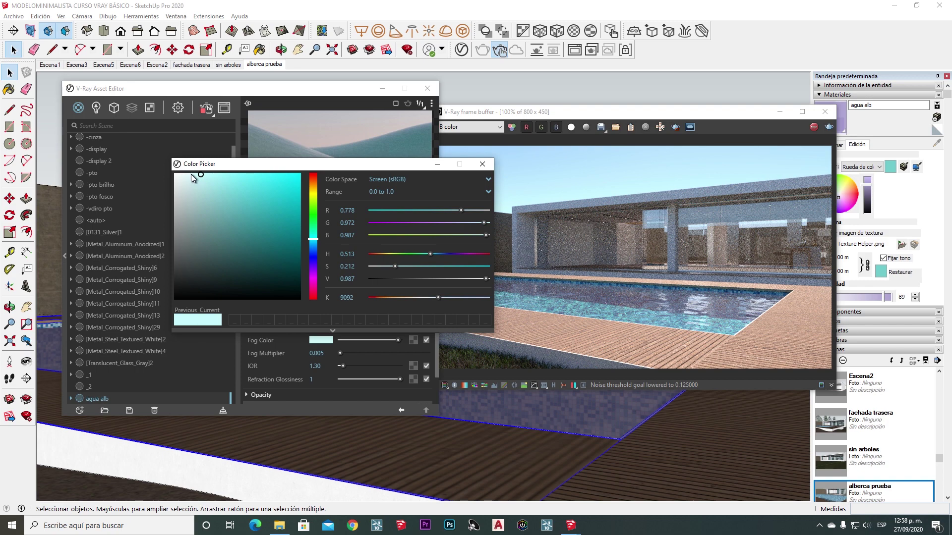
left_click_drag(183, 177, 151, 168)
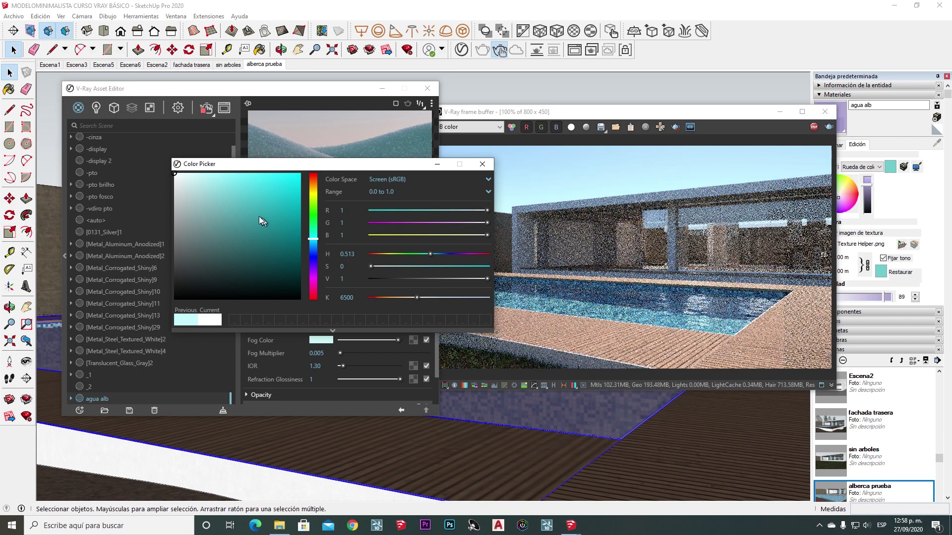
left_click(183, 176)
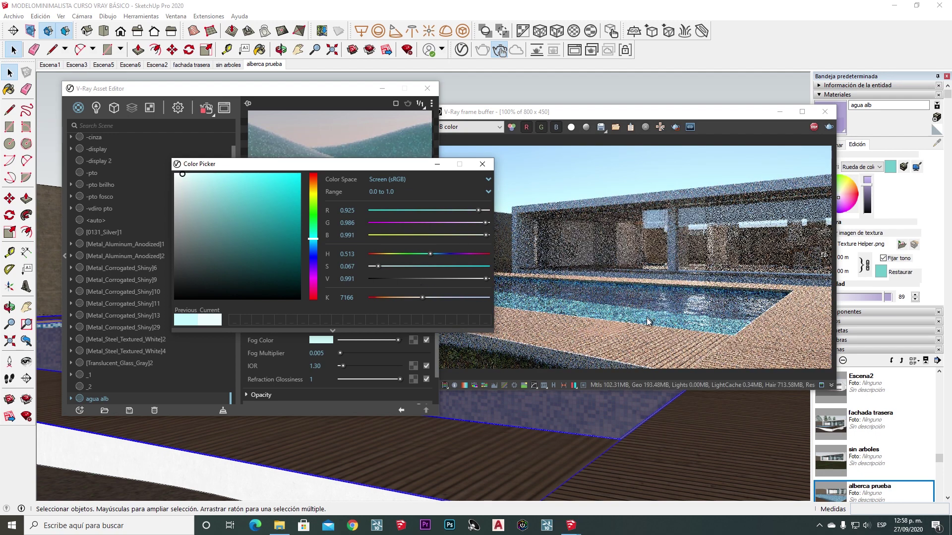
left_click(482, 164)
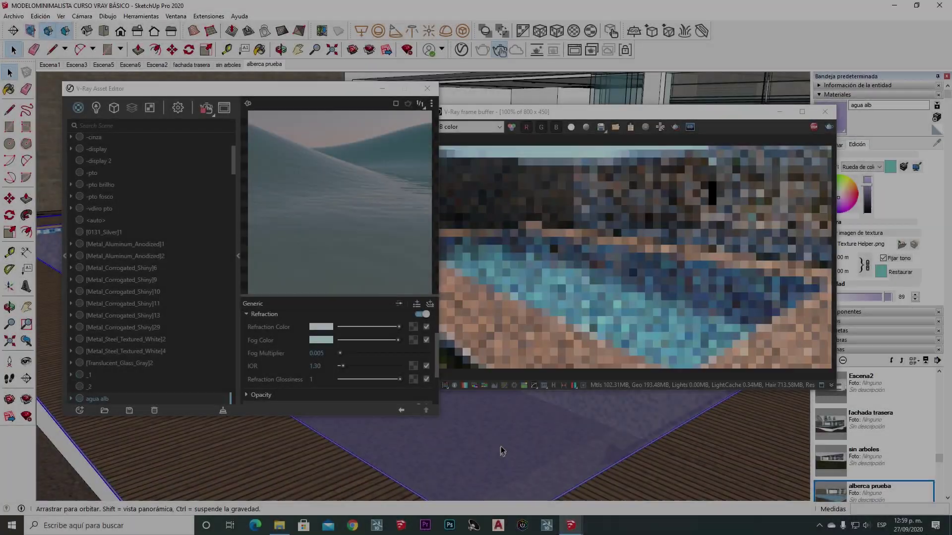
- Orbit the view to look along the pool's length at the rippled blue water and tiles
mouse_move(504, 448)
middle_mouse_down()
mouse_move(515, 463)
mouse_move(559, 436)
mouse_move(460, 483)
mouse_move(609, 403)
mouse_move(597, 471)
mouse_move(566, 389)
mouse_move(573, 372)
mouse_move(578, 453)
mouse_move(540, 399)
mouse_move(516, 447)
mouse_move(563, 436)
mouse_move(510, 435)
mouse_move(592, 437)
mouse_move(567, 433)
mouse_move(521, 471)
mouse_move(502, 431)
mouse_move(502, 447)
middle_mouse_up()
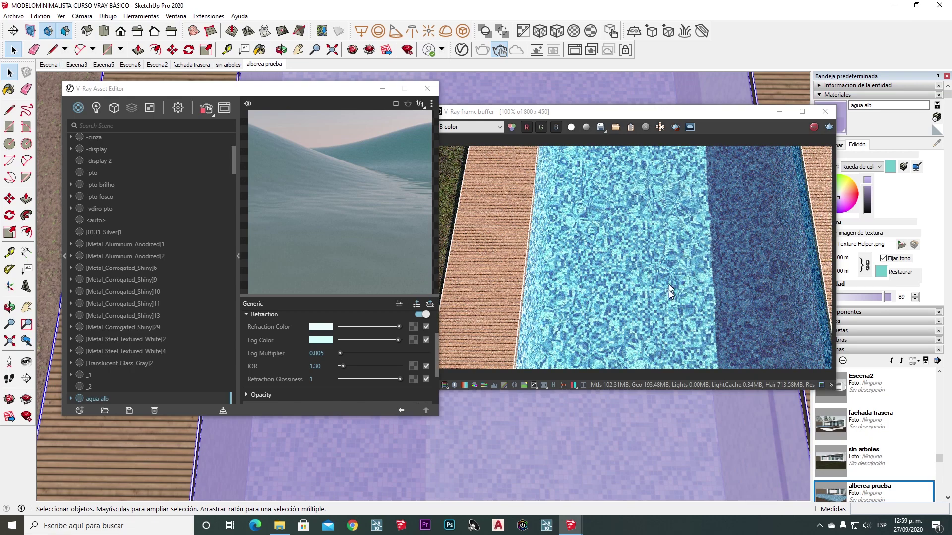
mouse_move(568, 434)
middle_mouse_down()
mouse_move(546, 436)
mouse_move(579, 423)
mouse_move(546, 449)
mouse_move(628, 369)
mouse_move(545, 438)
middle_mouse_up()
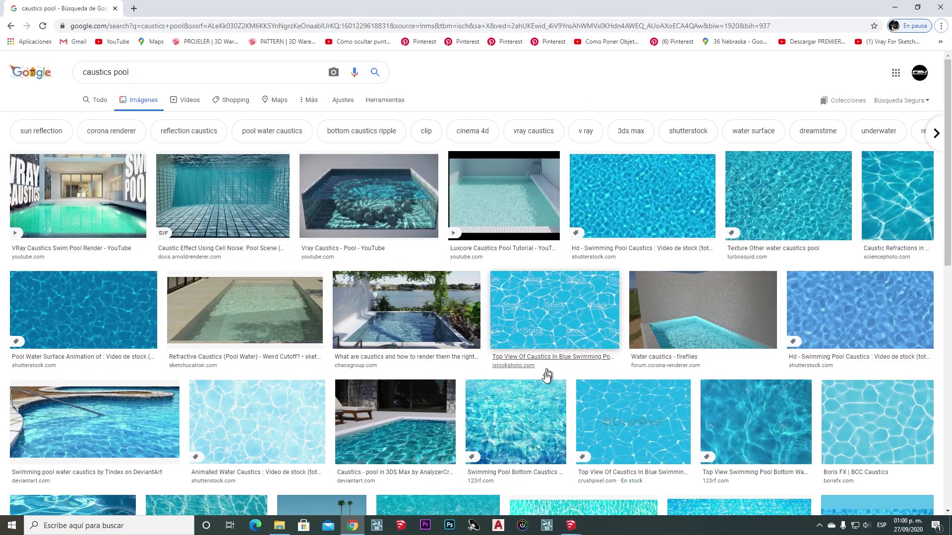
- Preview several 'caustics pool' image results, ending on the Chaos Group caustics article image
left_click(244, 197)
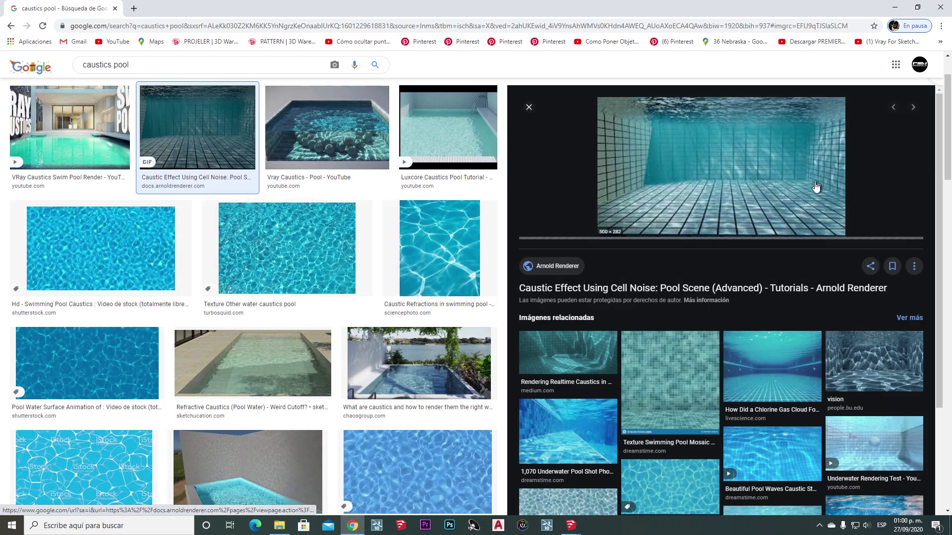
left_click(847, 343)
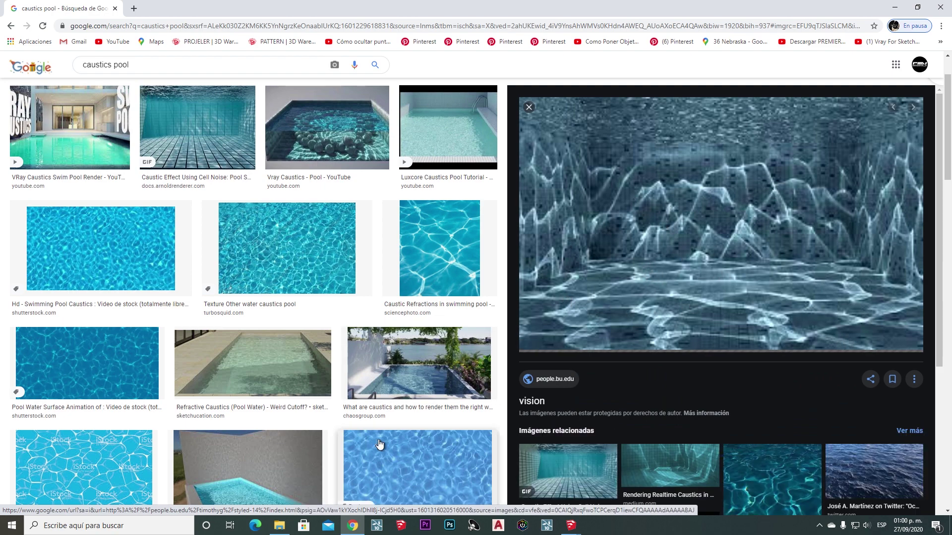
left_click(391, 463)
left_click(311, 241)
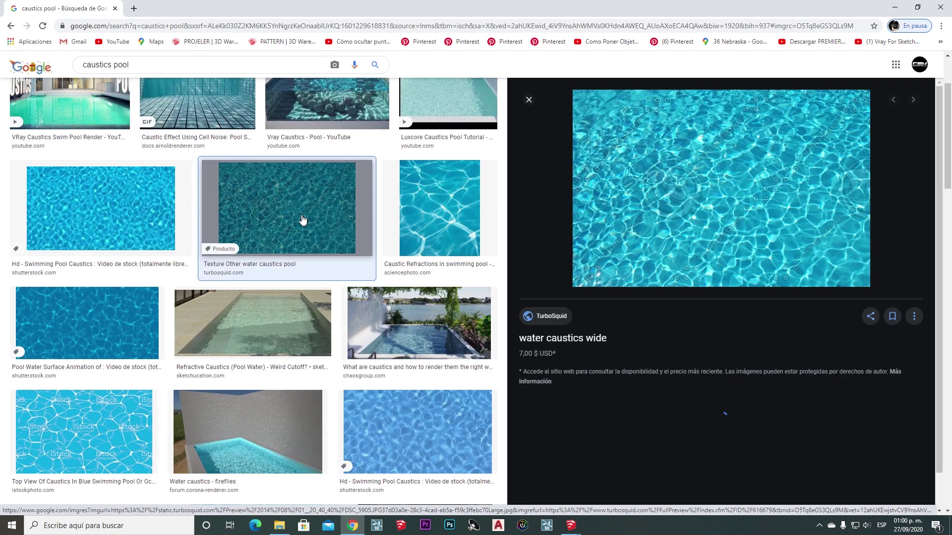
scroll(447, 361, "down", 3)
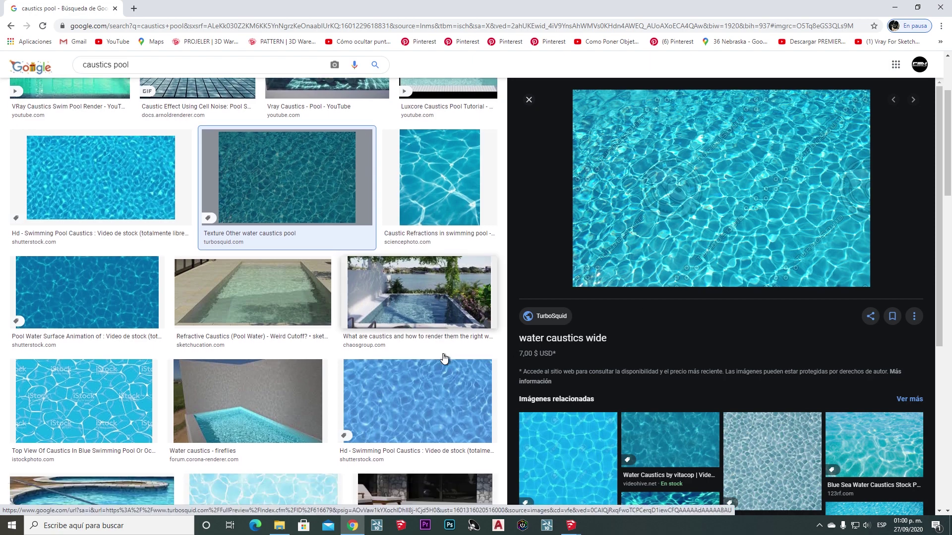
left_click(423, 416)
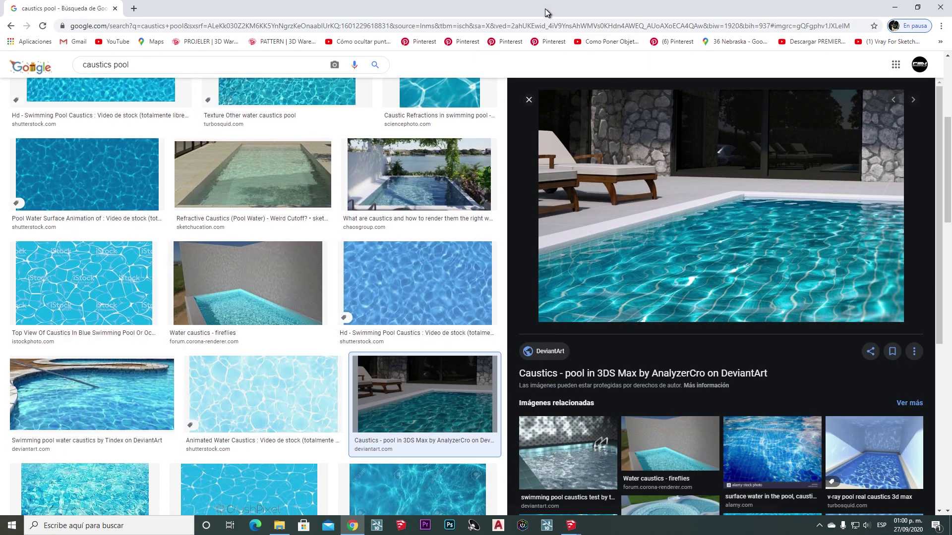
left_click(437, 170)
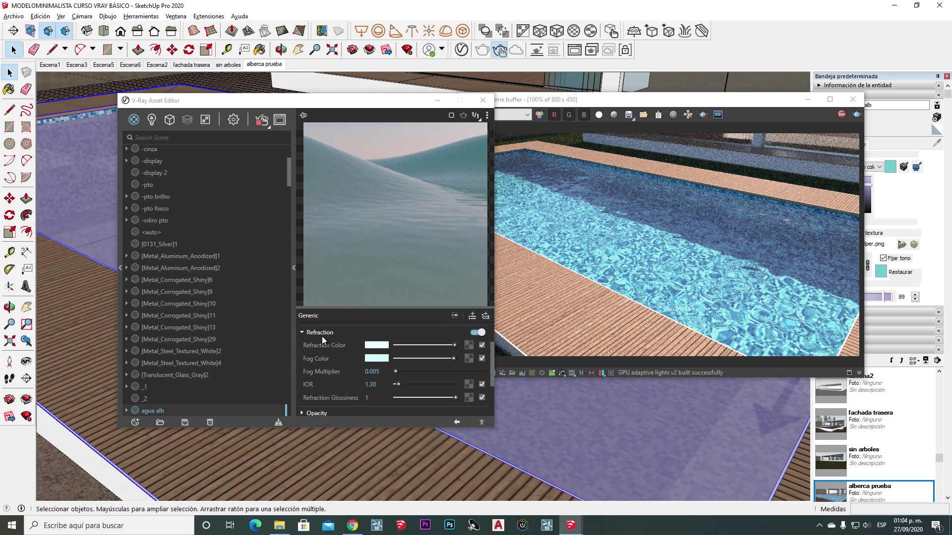
- Show the advanced refraction options and turn off Affect Shadows for the water material
left_click(454, 316)
scroll(335, 358, "down", 4)
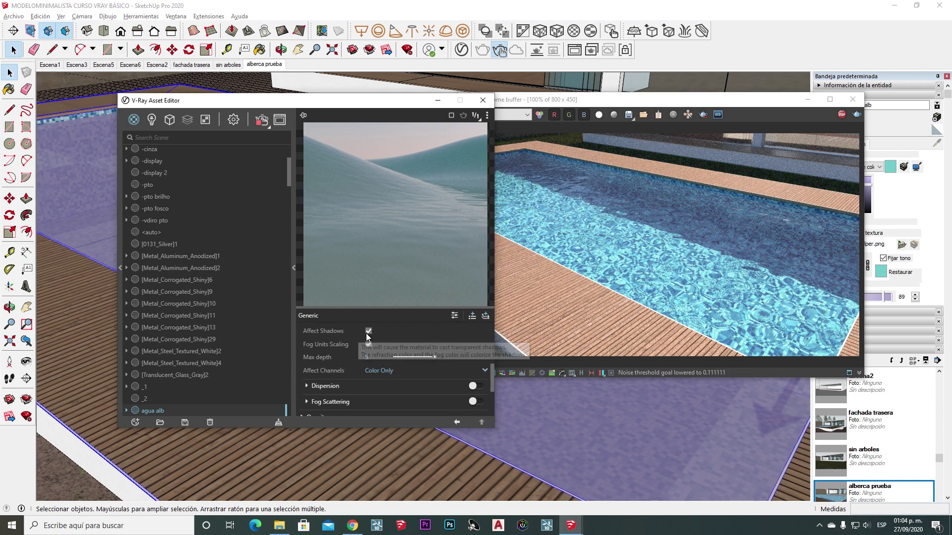
left_click(367, 331)
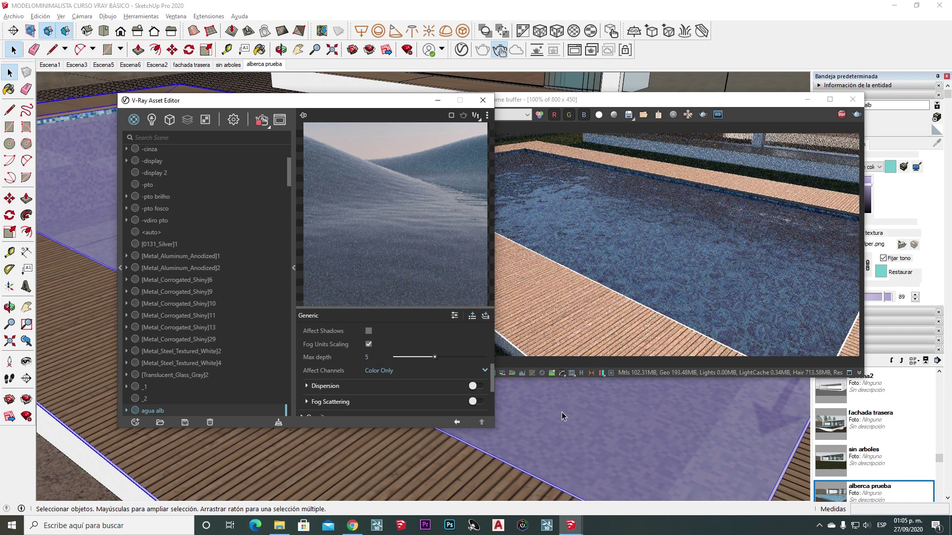
scroll(565, 427, "down", 5)
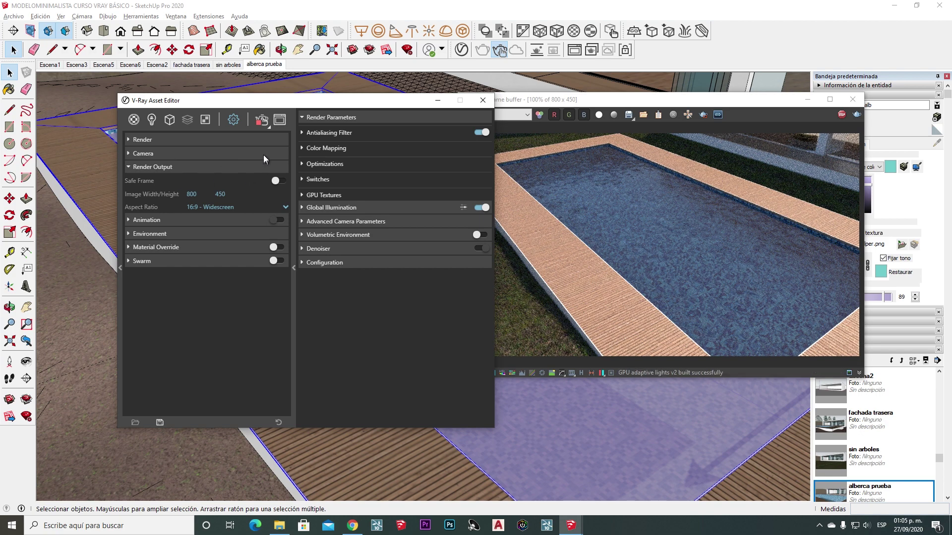
- Expand the Render and Global Illumination rollouts and switch GI to advanced settings
left_click(130, 167)
left_click(130, 140)
left_click(301, 208)
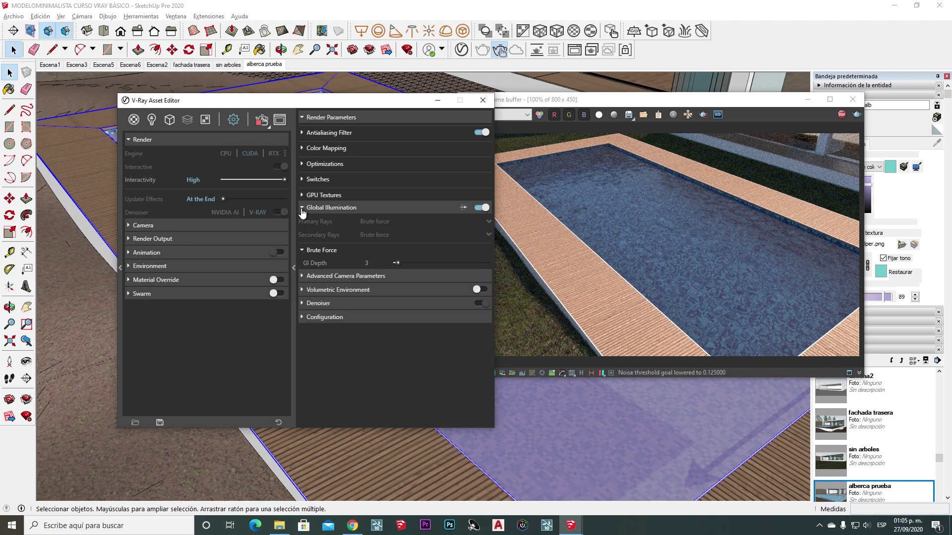
left_click(463, 207)
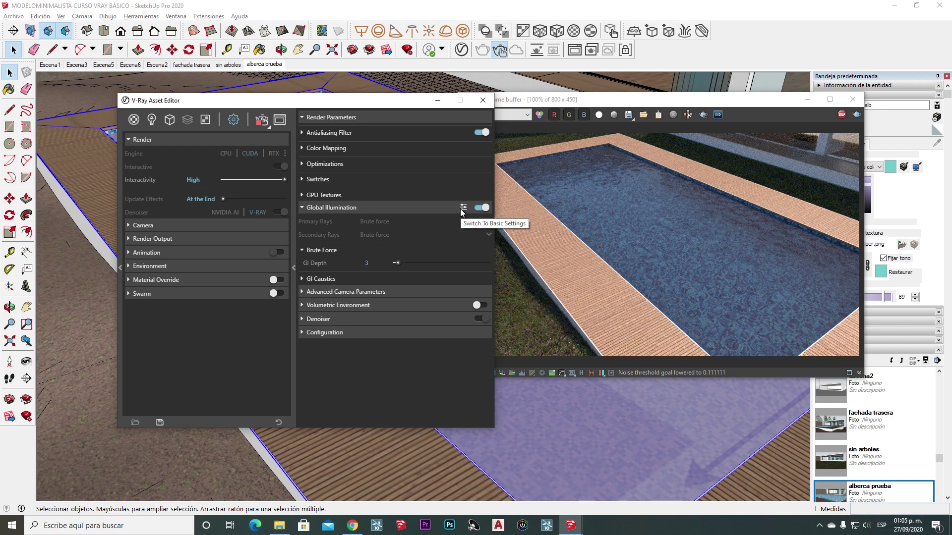
- Stop and close the interactive render, then switch Interactive rendering off
left_click(841, 115)
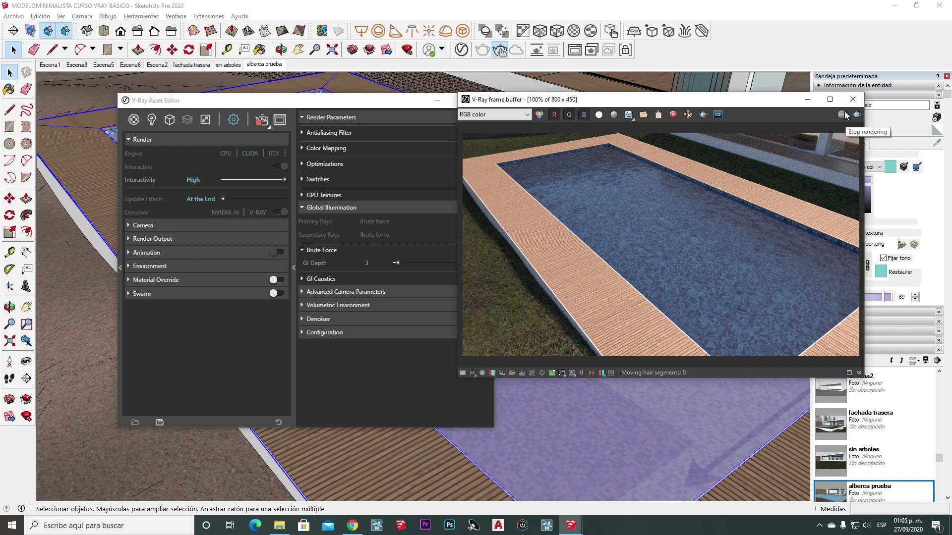
left_click(853, 100)
left_click_drag(325, 101, 334, 101)
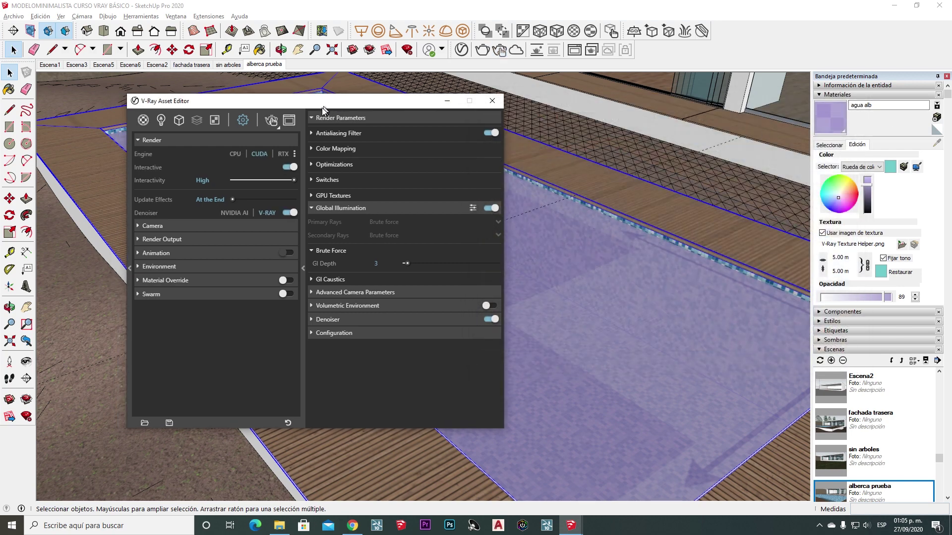
left_click(286, 168)
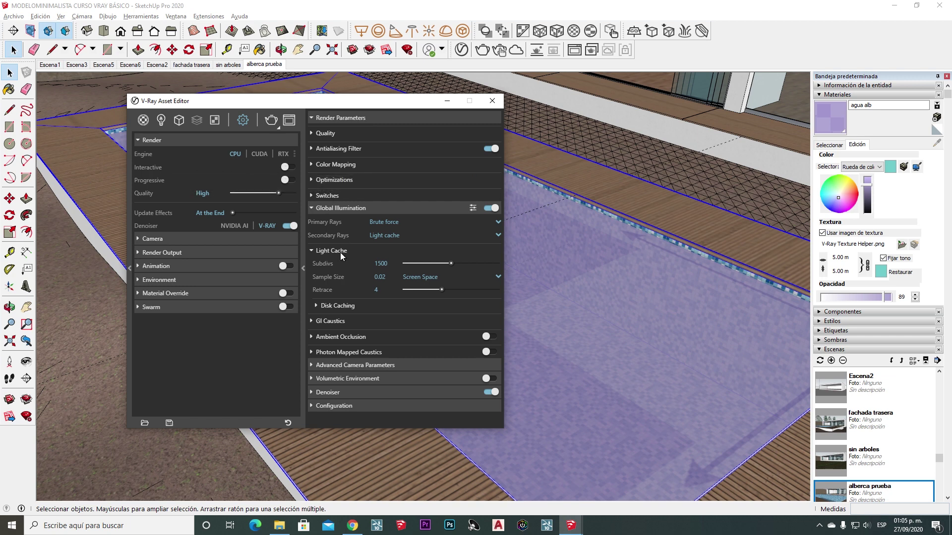
left_click(288, 166)
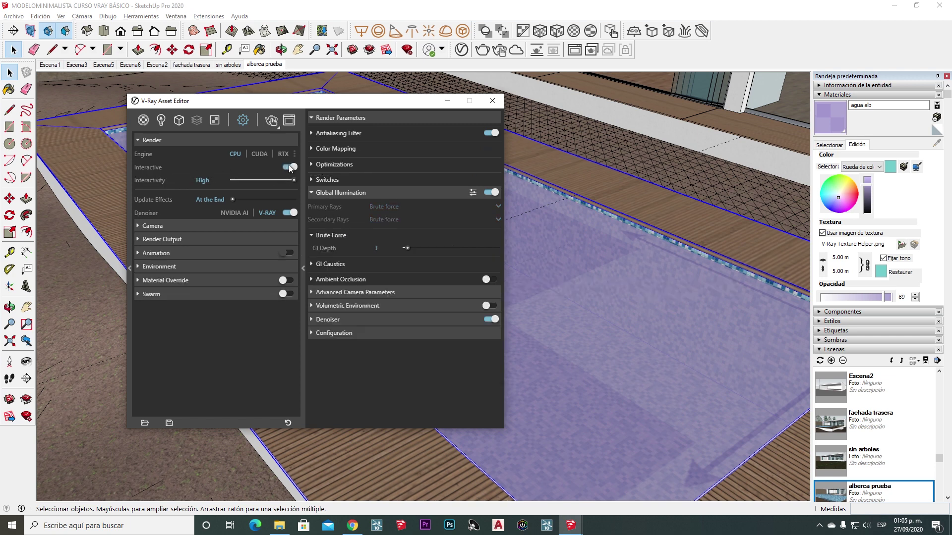
left_click(288, 166)
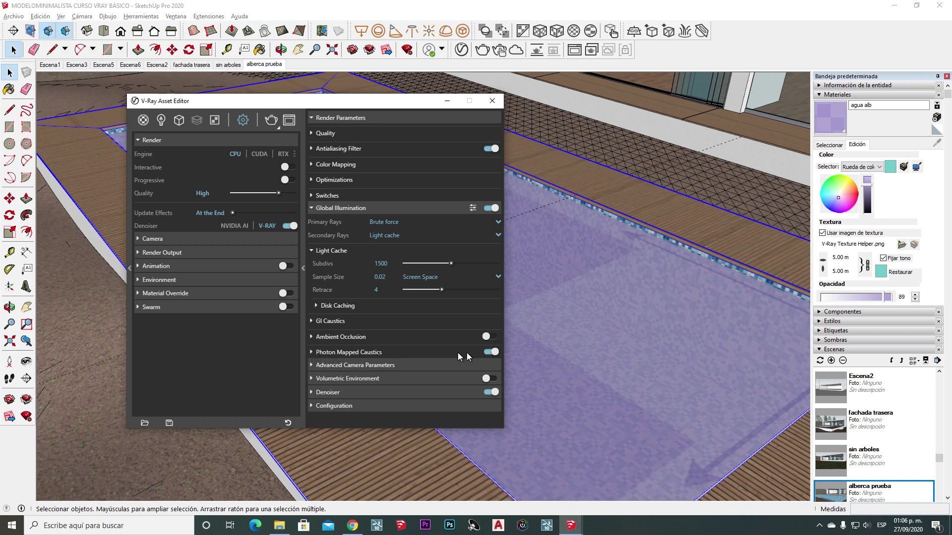
- Enable Photon Mapped Caustics (Multiplier 1, Search Distance 5, Max Photons 60)
left_click(308, 352)
scroll(349, 355, "down", 2)
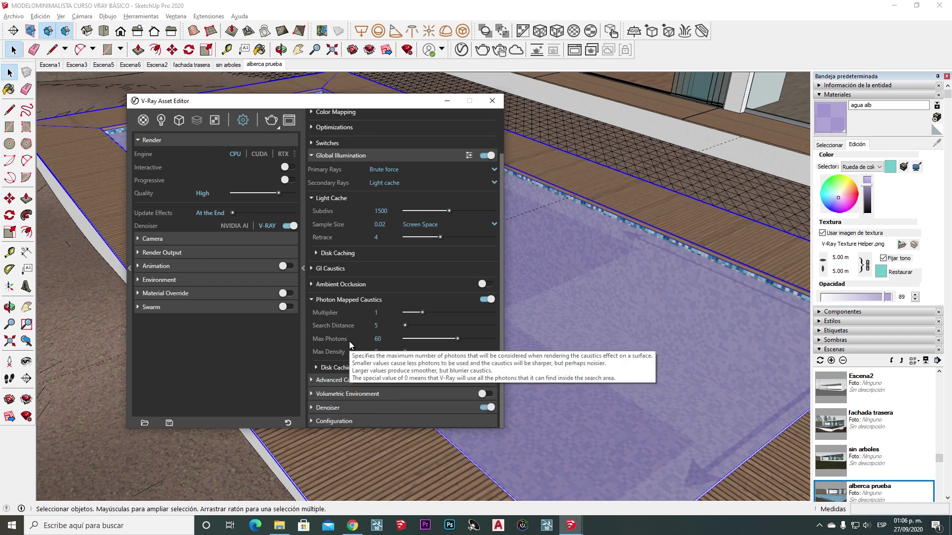
left_click_drag(409, 101, 350, 97)
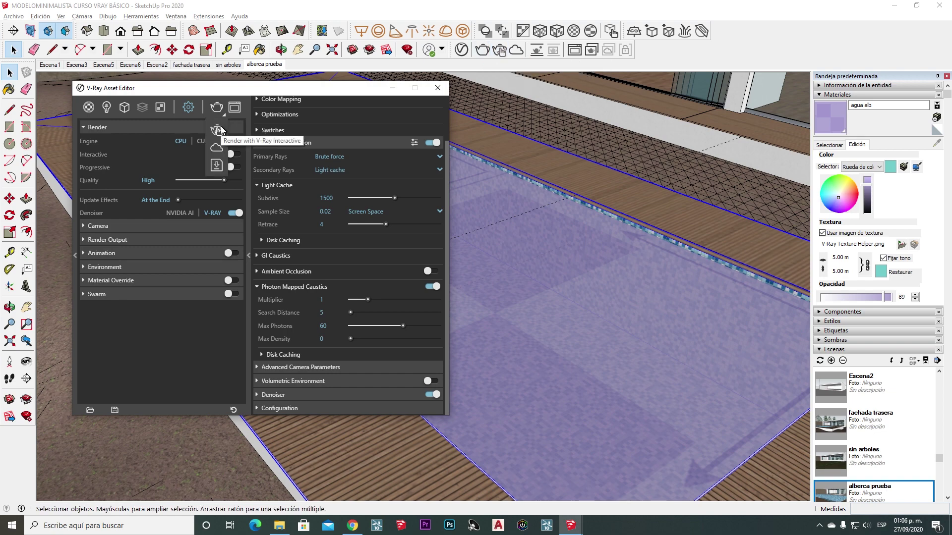
- Start a V-Ray Interactive render and orbit and pan to a new view of the pool
left_click(219, 130)
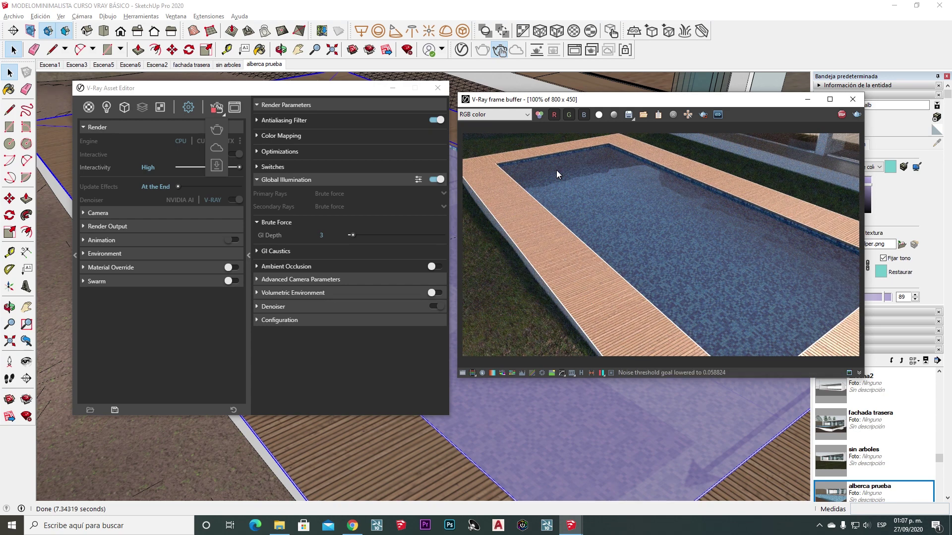
middle_click_drag(516, 417, 563, 437)
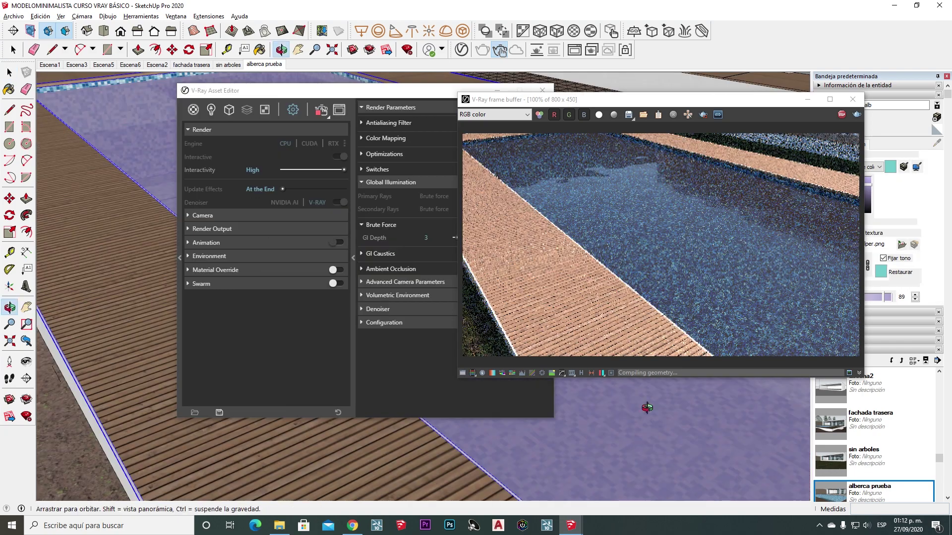
mouse_move(644, 397)
middle_mouse_down("shift")
mouse_move(652, 403)
mouse_move(635, 413)
middle_mouse_up("shift")
key("space")
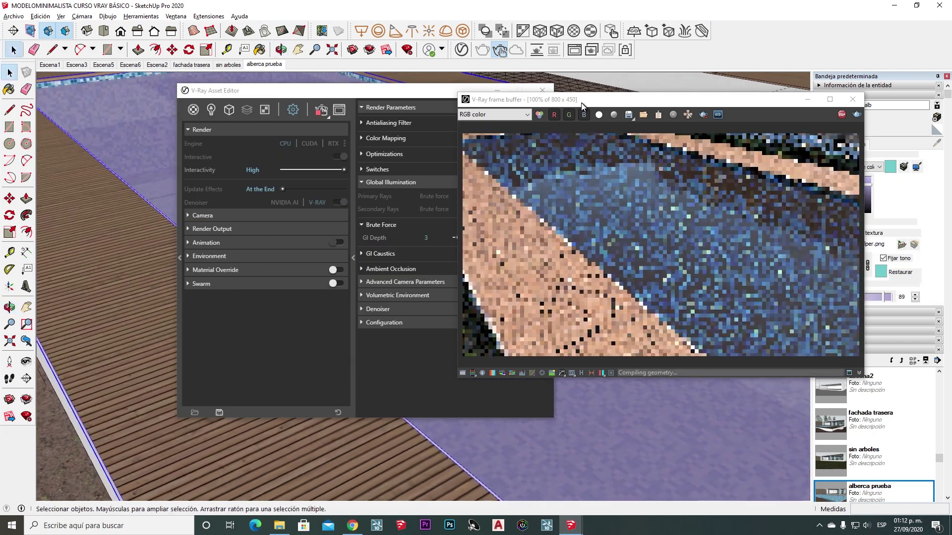
- Show the scene's lights list: two Rectangle Lights at 50 and SunLight at 1
left_click_drag(413, 93, 338, 99)
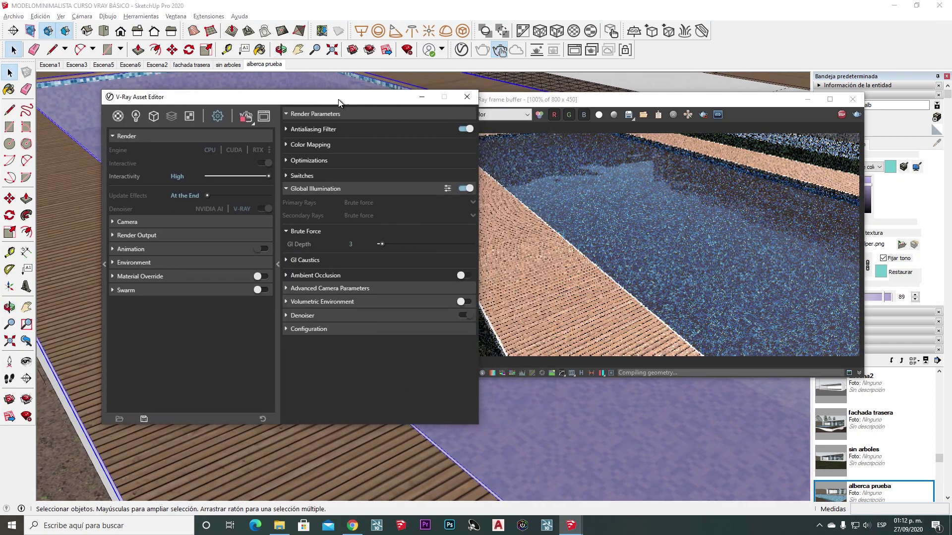
left_click(118, 116)
left_click(135, 116)
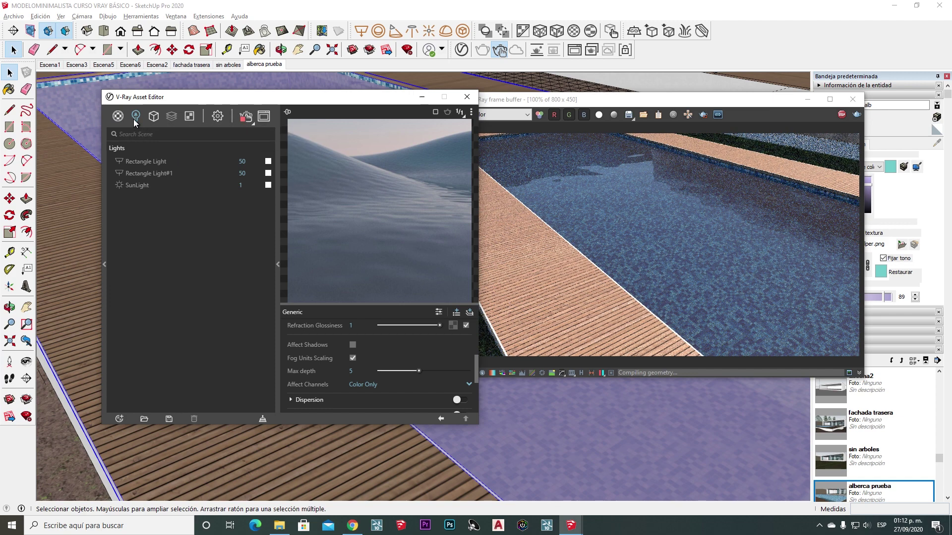
- Select SunLight and set its Caustic Photons Emit Radius from 50 to 500
left_click(138, 184)
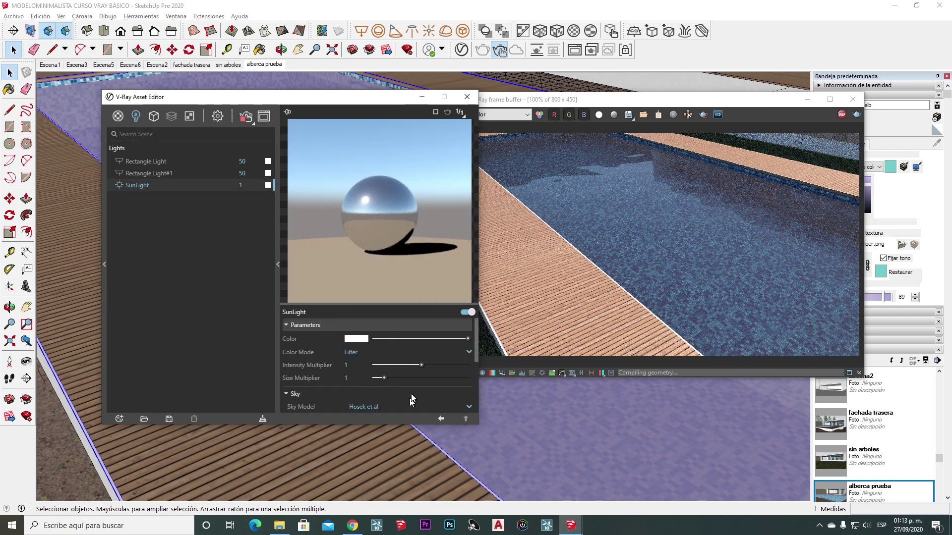
scroll(396, 357, "down", 5)
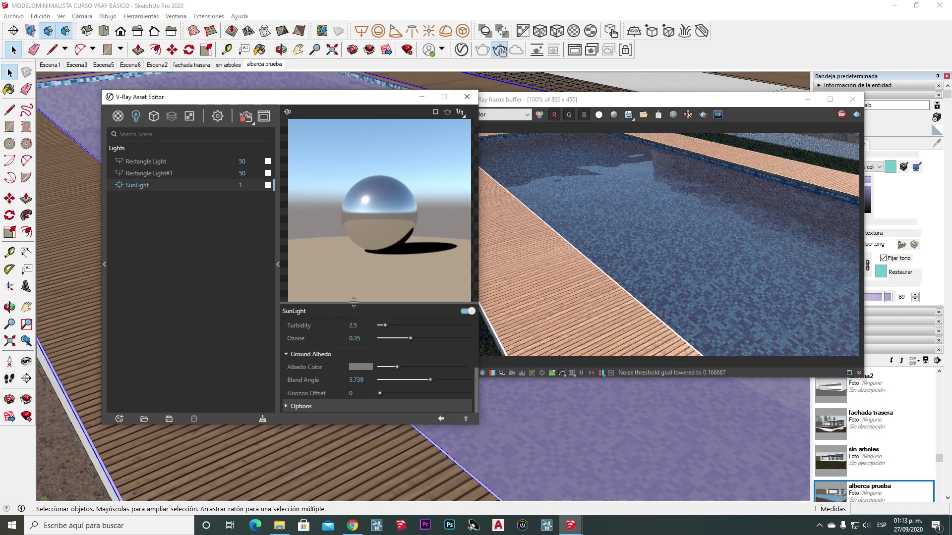
left_click_drag(354, 303, 353, 246)
left_click(290, 406)
scroll(297, 397, "down", 2)
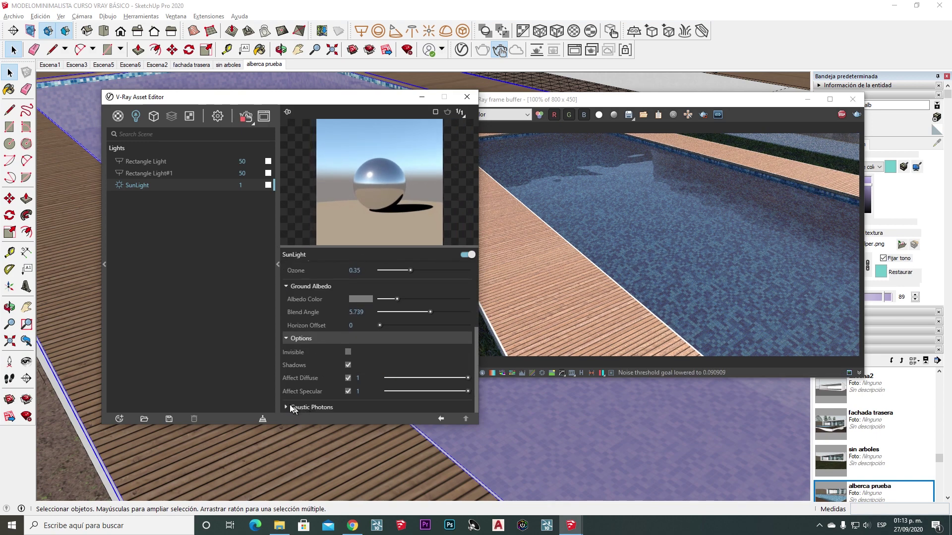
left_click(289, 406)
scroll(360, 348, "down", 1)
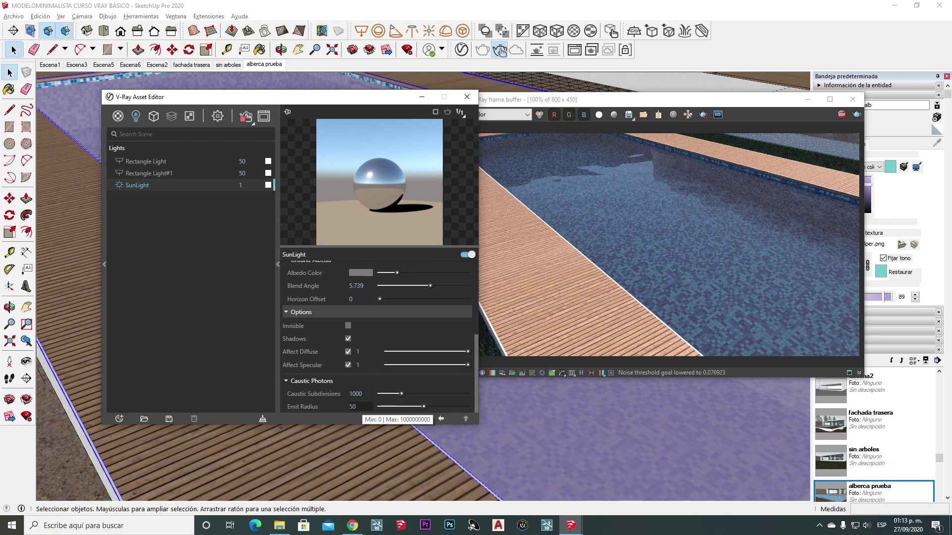
left_click_drag(360, 407, 319, 404)
type("500")
key("Return")
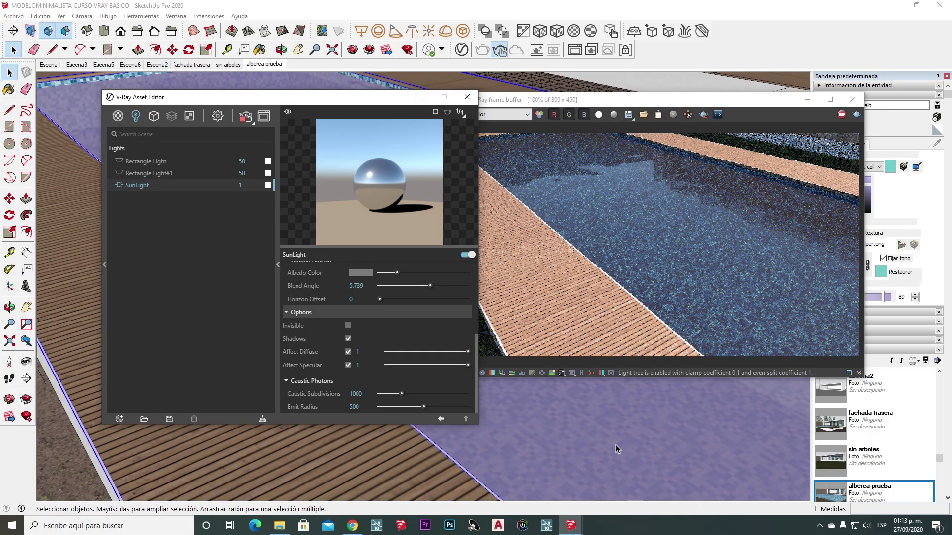
mouse_move(616, 453)
middle_mouse_down()
mouse_move(567, 442)
mouse_move(542, 425)
mouse_move(514, 453)
middle_mouse_up()
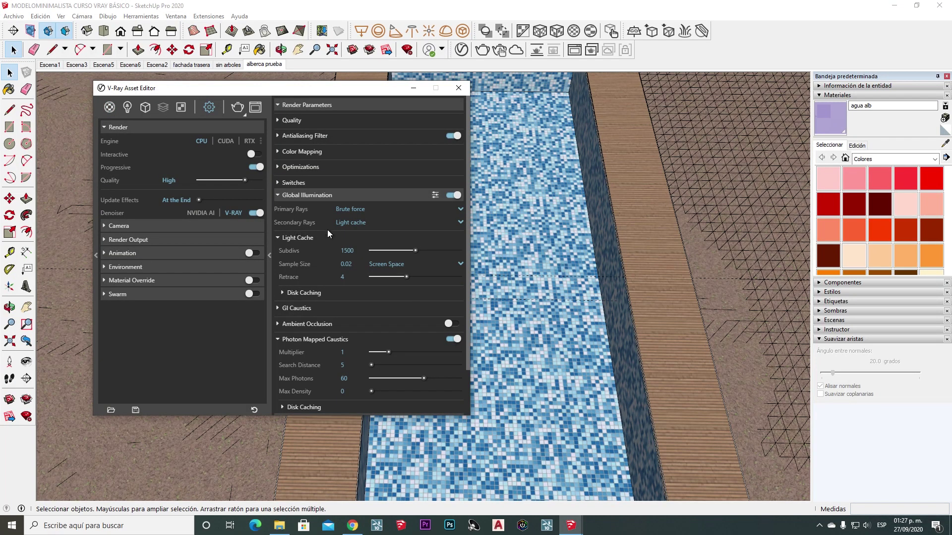
- Toggle progressive rendering off and back on, and move the settings window aside
left_click(566, 290)
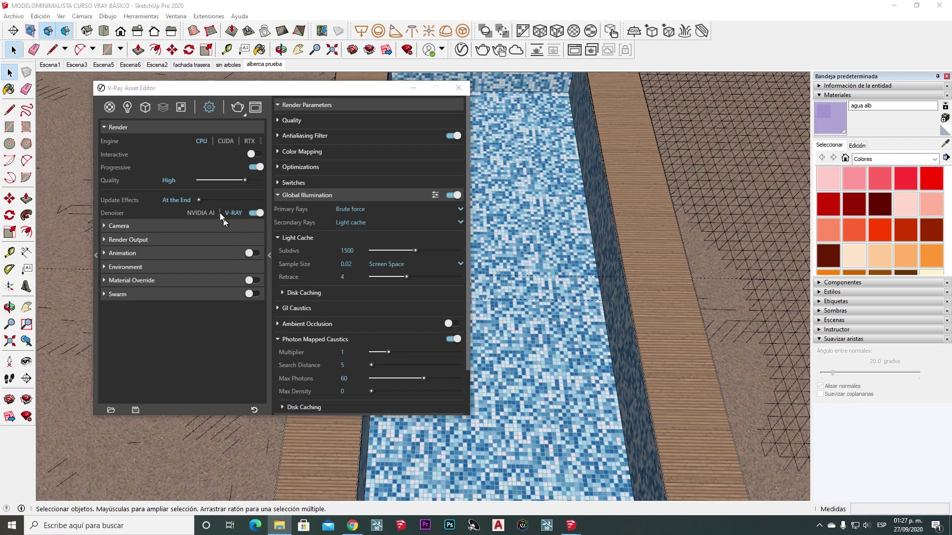
left_click(253, 167)
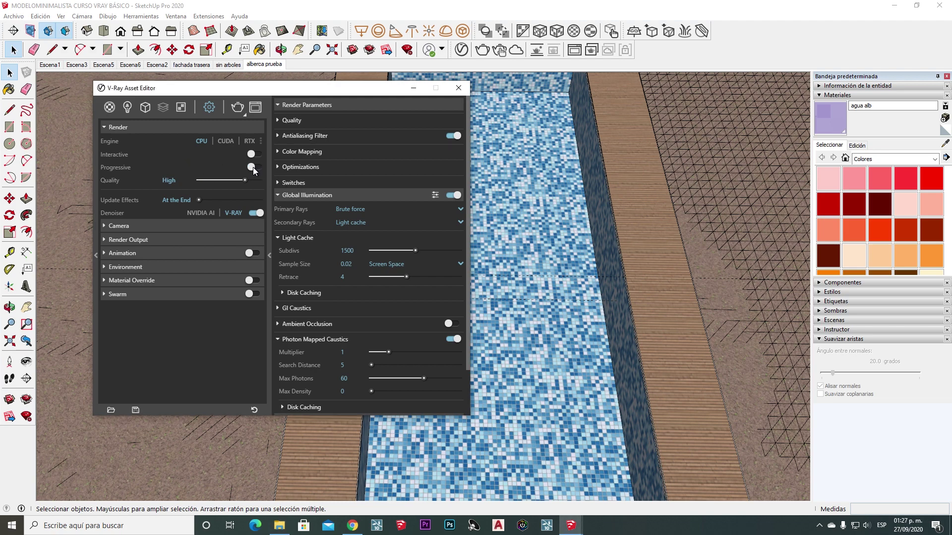
left_click(252, 168)
left_click_drag(386, 96, 339, 88)
scroll(495, 230, "down", 2)
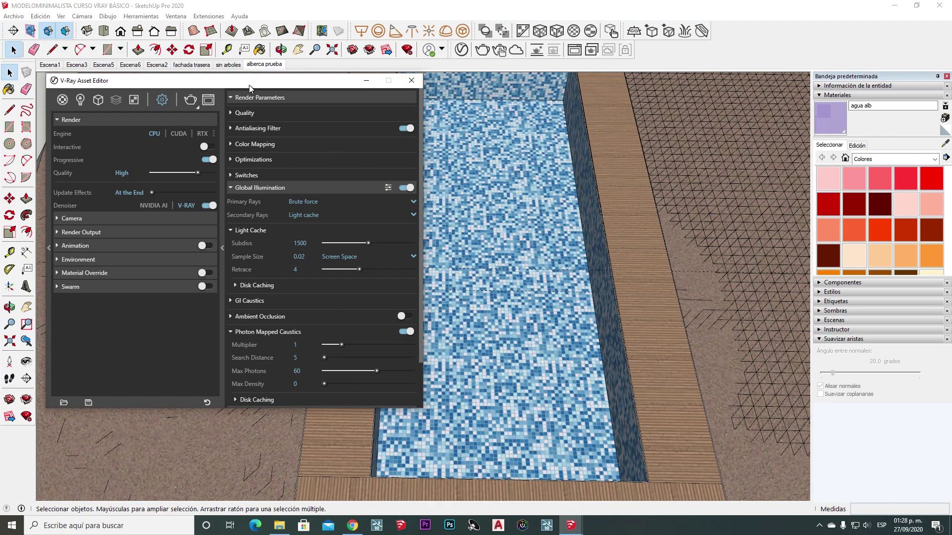
- Set Render Output aspect ratio to 4:5 - Portrait with height 800 (640 × 800)
left_click(59, 233)
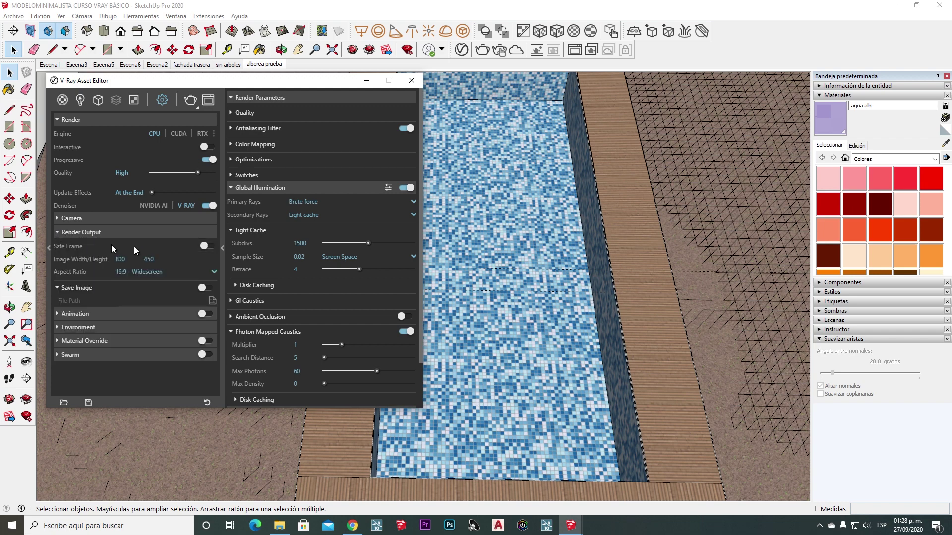
scroll(537, 250, "up", 3)
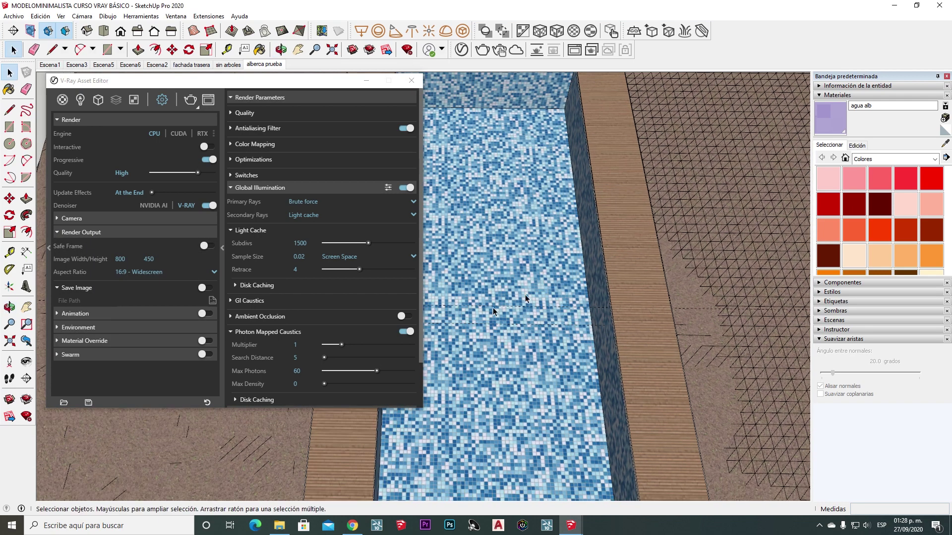
left_click(163, 271)
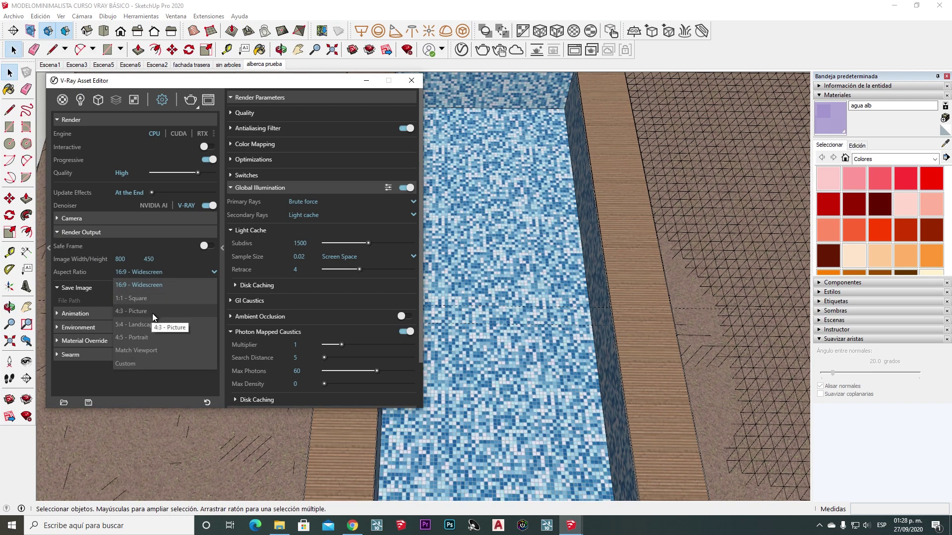
left_click(148, 338)
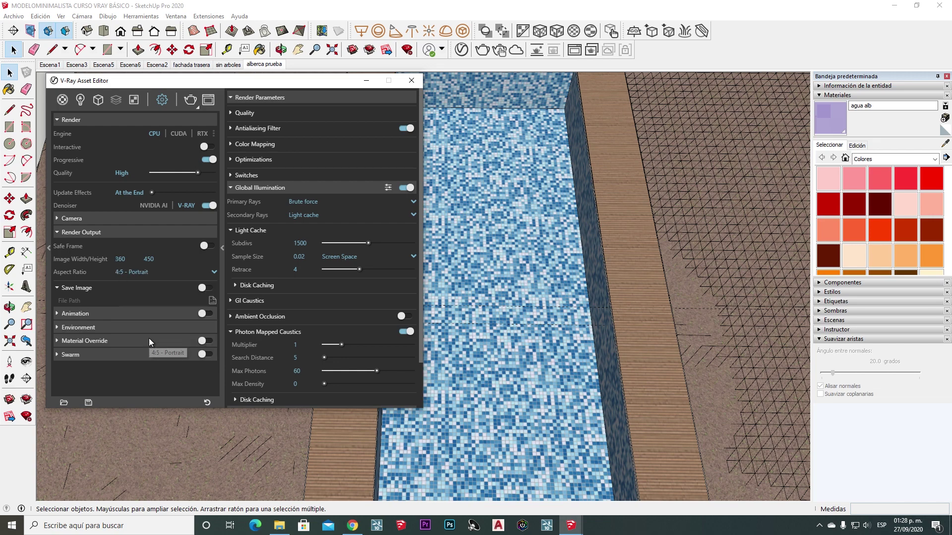
type("800")
key("Return")
left_click(482, 50)
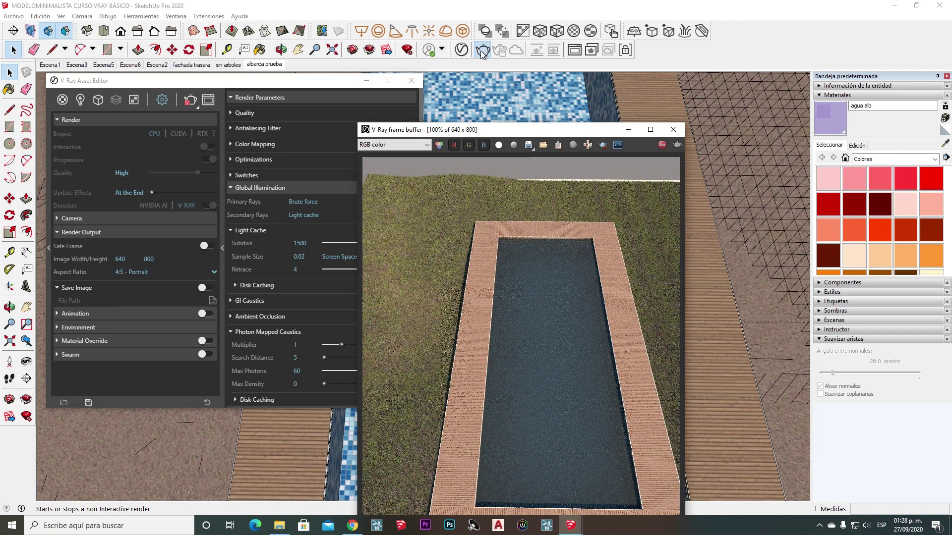
left_click_drag(548, 132, 568, 55)
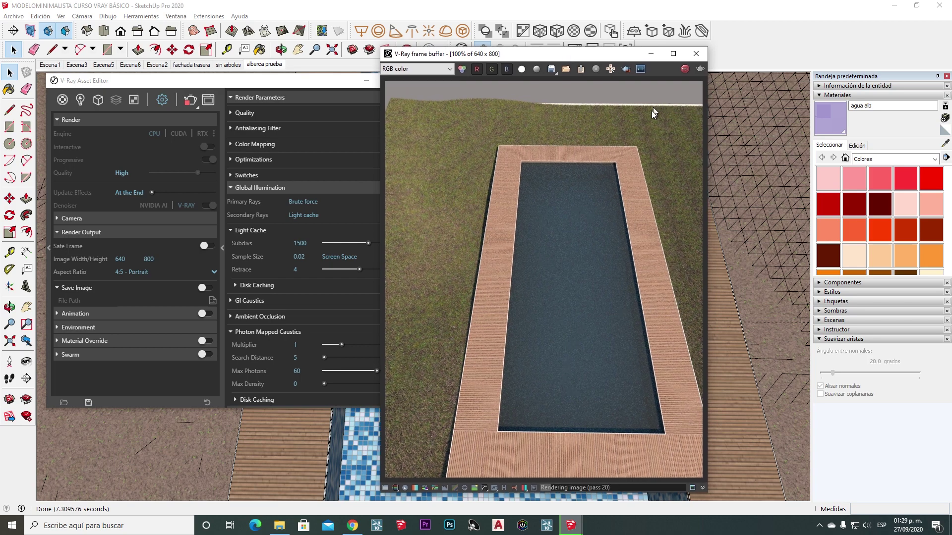
left_click(696, 54)
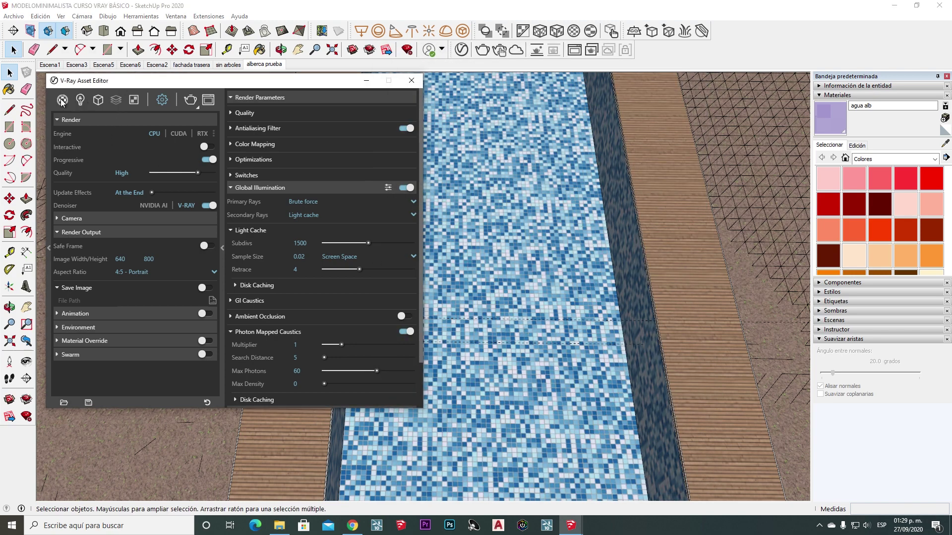
- Set SunLight's caustic Emit Radius to 500 in the Lights tab and render at 640 × 800
left_click(80, 101)
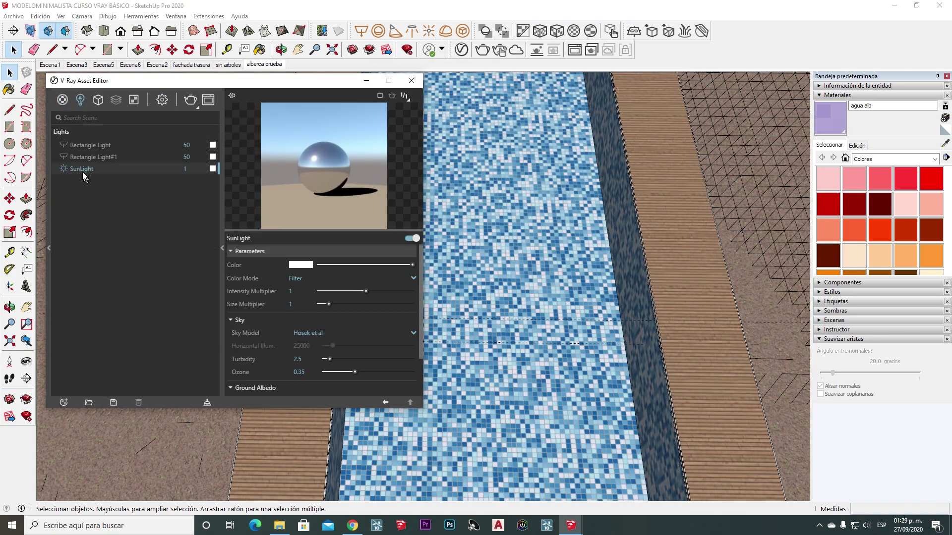
scroll(283, 309, "down", 2)
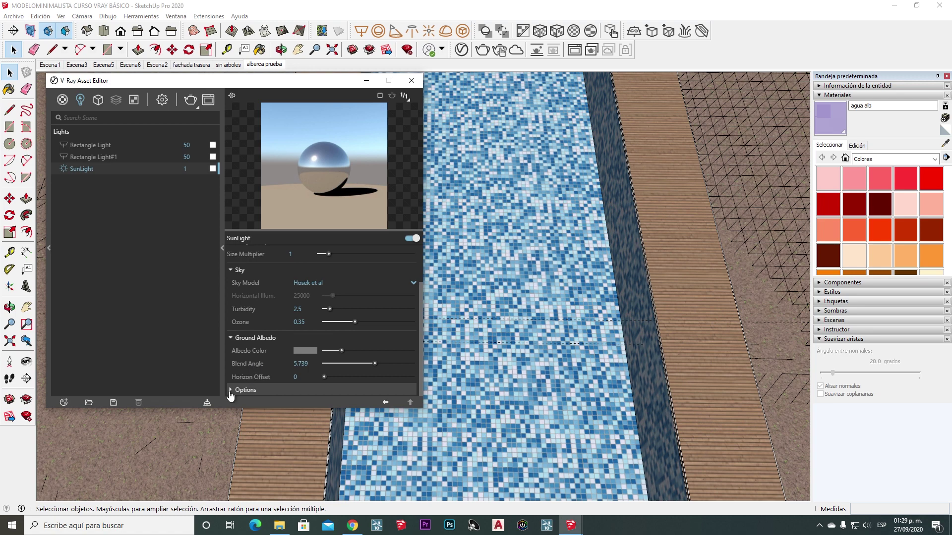
left_click(231, 390)
scroll(302, 330, "down", 4)
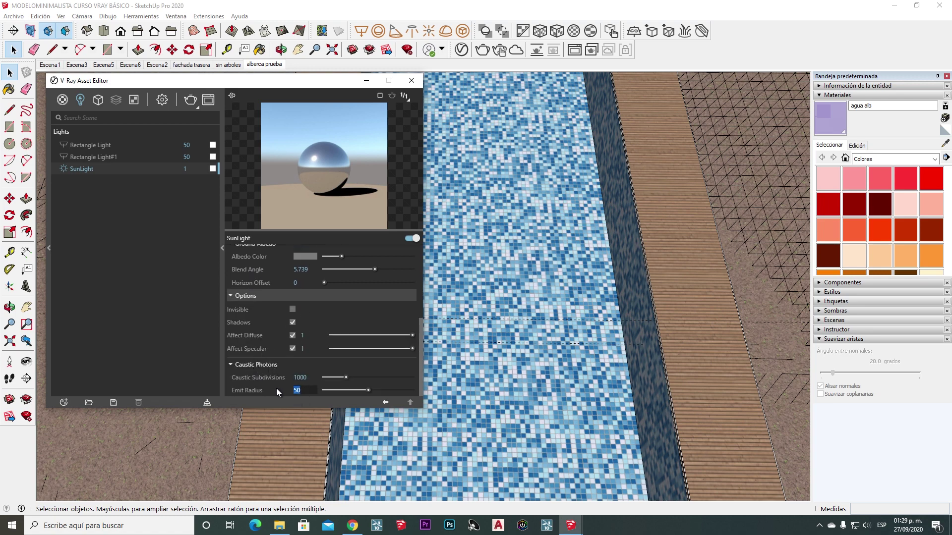
type("500")
key("Return")
left_click(482, 51)
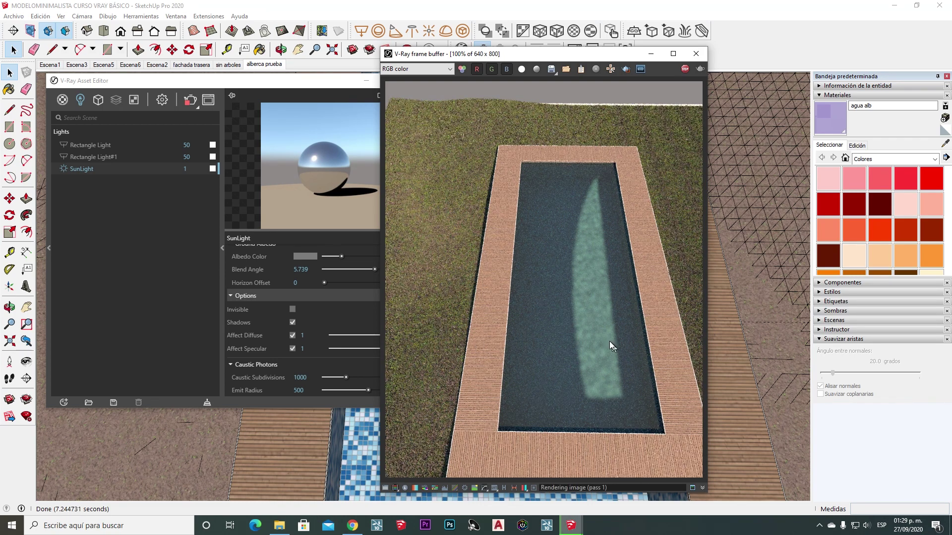
- Close the render window and orbit the view over the pool tiles
scroll(590, 260, "up", 1)
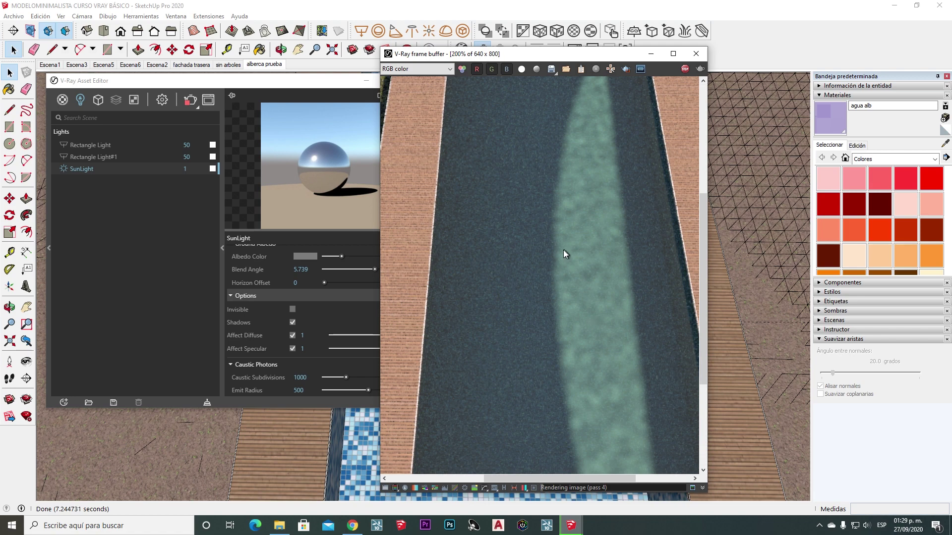
scroll(570, 346, "down", 1)
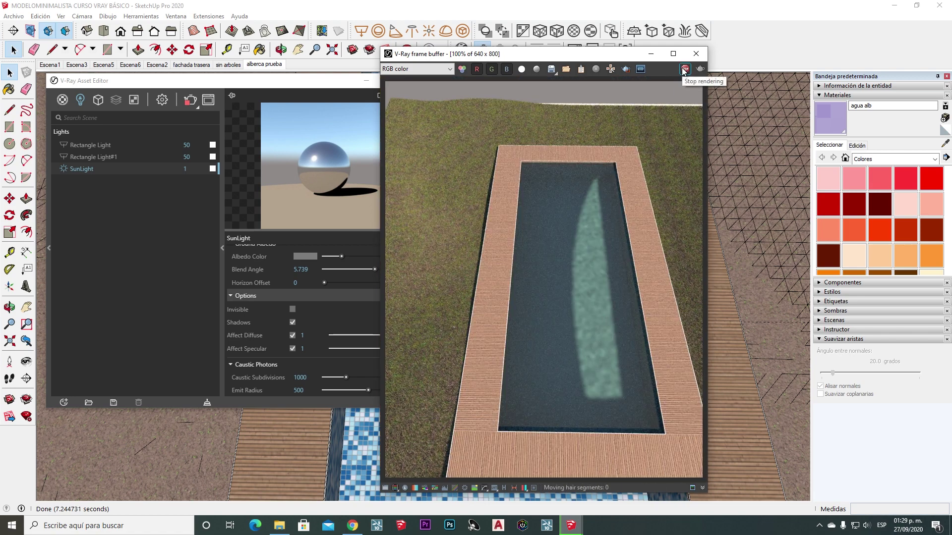
left_click(696, 54)
scroll(558, 299, "up", 4)
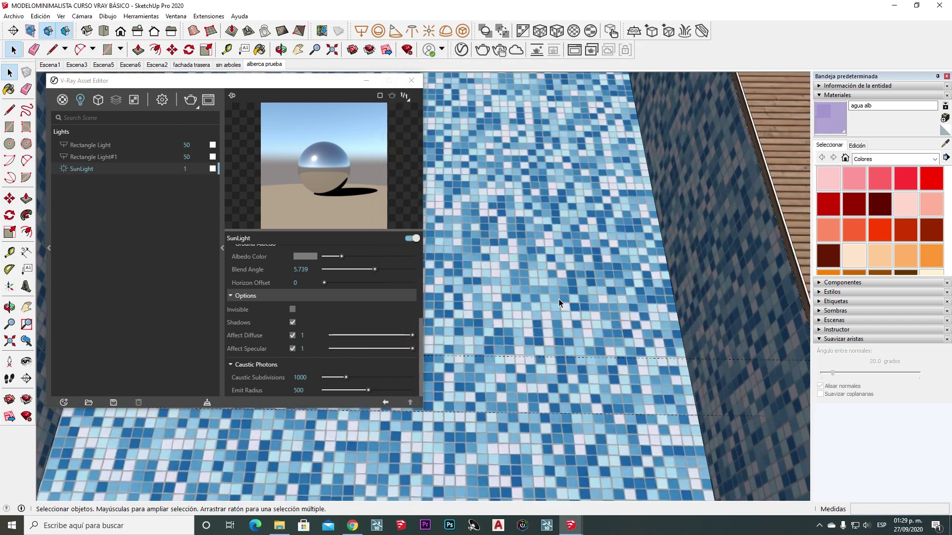
middle_click_drag(561, 299, 588, 254)
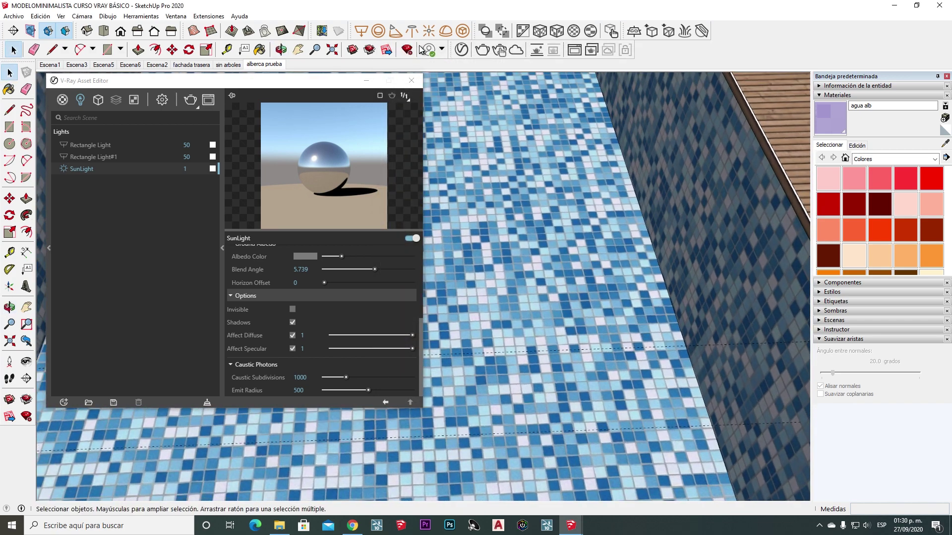
- Set output width to 1024 (height 1280) and render the pool at that size
left_click(162, 100)
left_click(120, 259)
type("1024")
key("Tab")
left_click(479, 49)
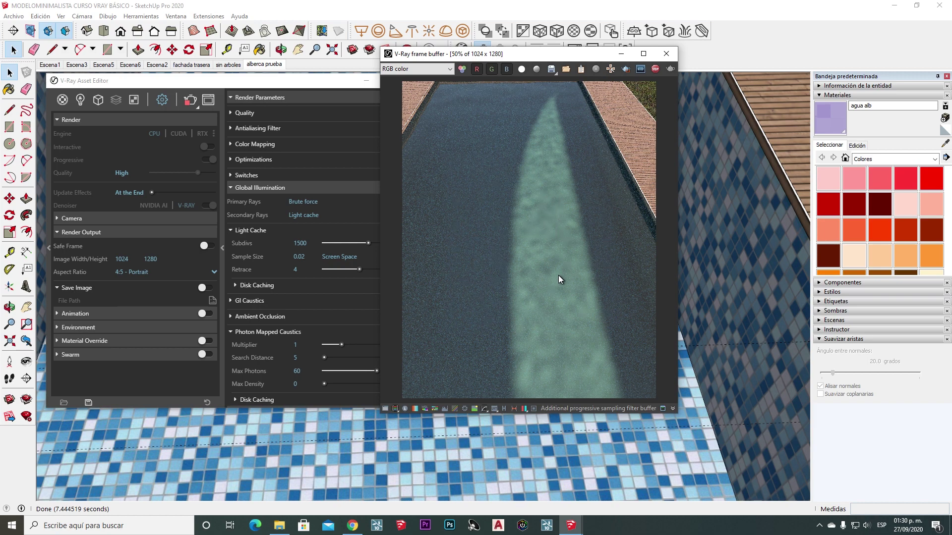
left_click_drag(531, 56, 585, 55)
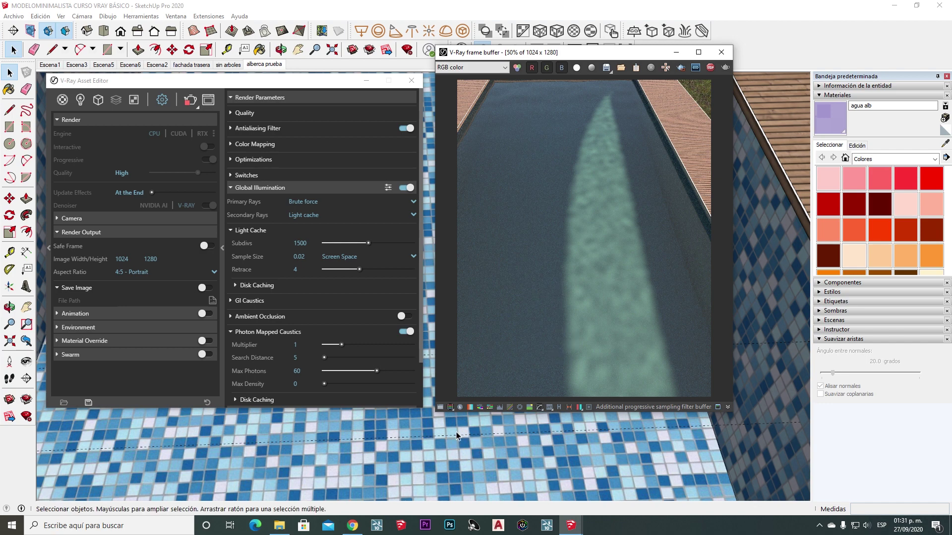
mouse_move(441, 439)
middle_mouse_down()
mouse_move(482, 431)
mouse_move(457, 440)
mouse_move(464, 392)
middle_mouse_up()
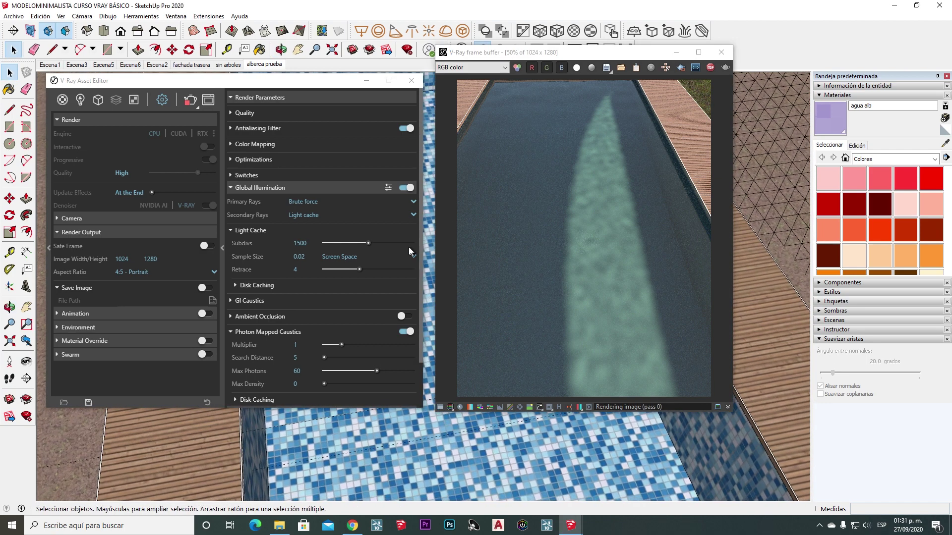
- Stop the render and sample the pool wall's GenericVENECIANOAZUL tile material
left_click(711, 67)
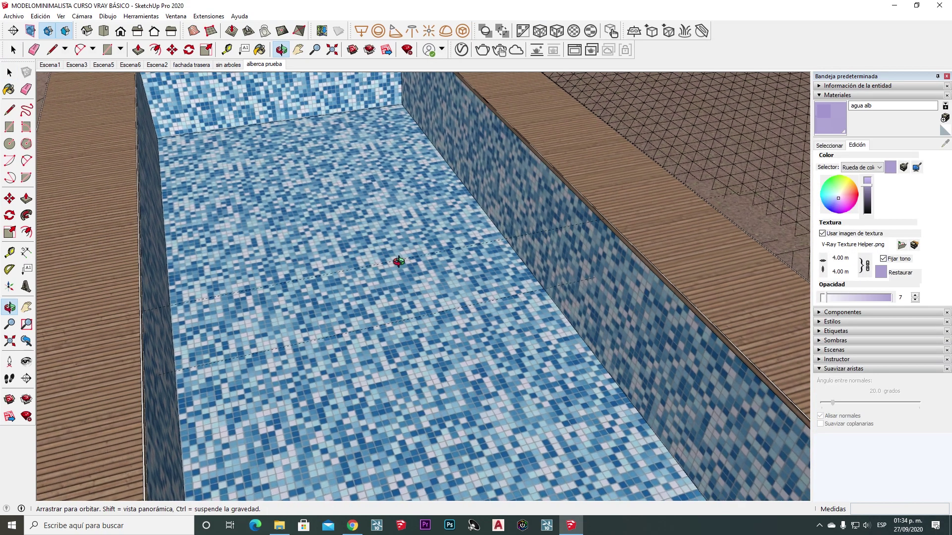
scroll(505, 111, "up", 3)
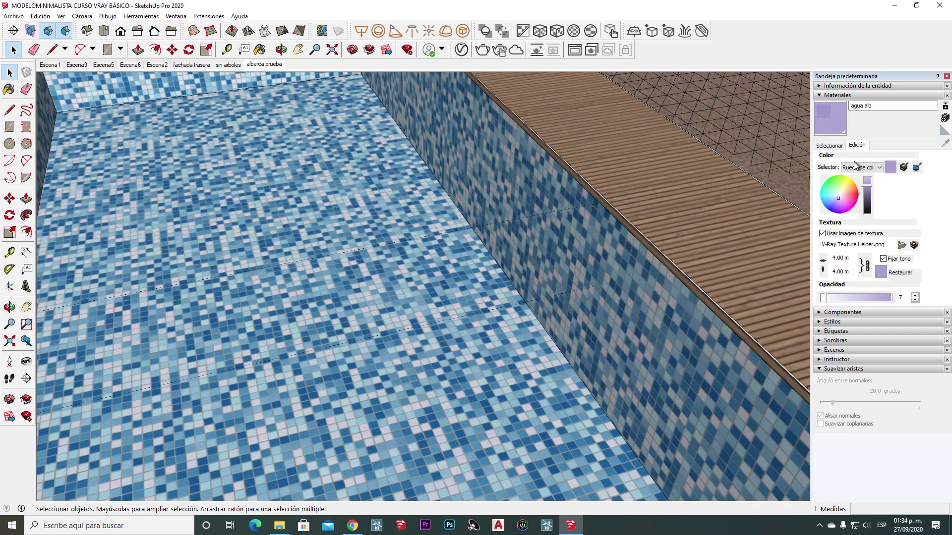
left_click(829, 145)
mouse_move(570, 257)
middle_mouse_down()
mouse_move(565, 295)
mouse_move(594, 304)
middle_mouse_up()
key("b")
left_click(603, 311, "alt")
left_click(461, 49)
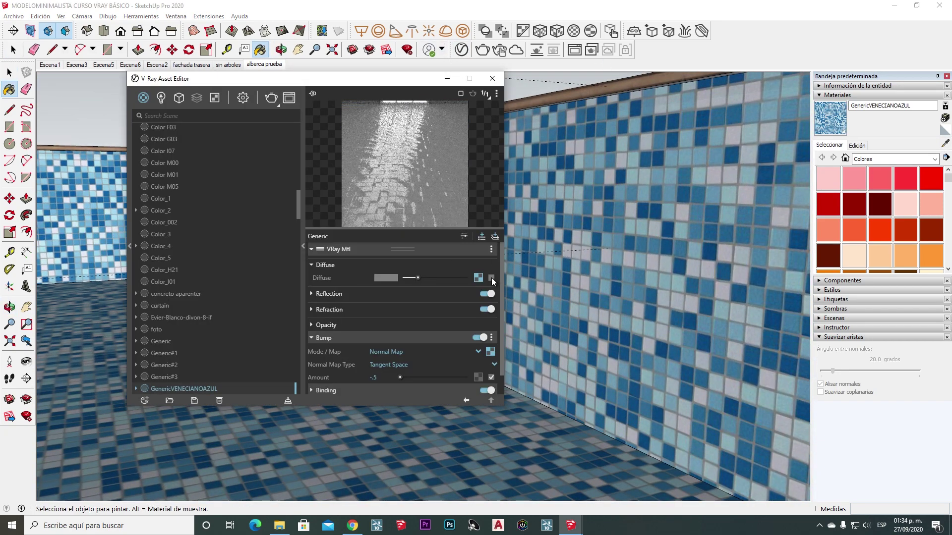
- Look down into the pool and render it with the mosaic tiles visible
mouse_move(581, 243)
middle_mouse_down()
mouse_move(571, 345)
mouse_move(570, 292)
mouse_move(609, 238)
mouse_move(583, 107)
mouse_move(539, 365)
mouse_move(589, 224)
mouse_move(545, 173)
middle_mouse_up()
key("space")
scroll(569, 350, "down", 3)
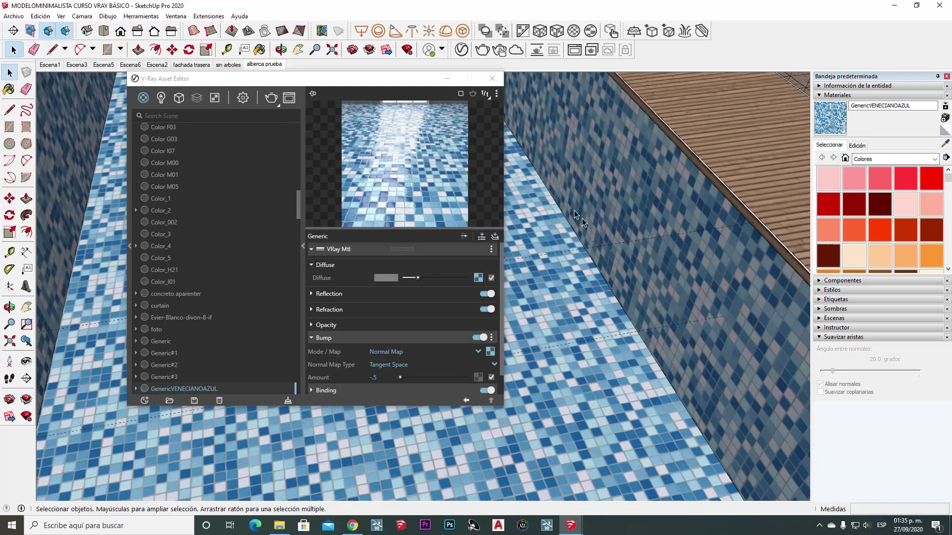
left_click(482, 51)
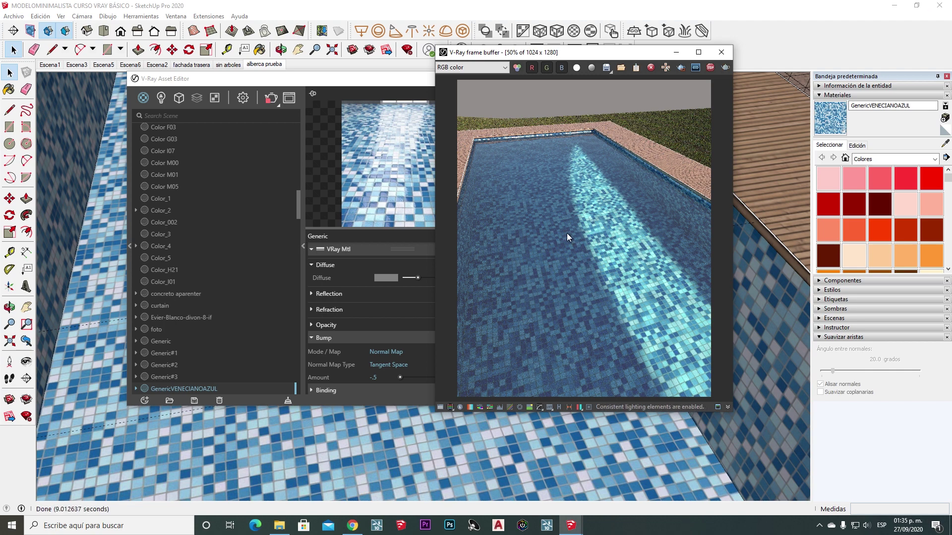
- Browse the HDRI Haven Skies category, then return to the full HDRI list
left_click_drag(951, 347, 336, 2)
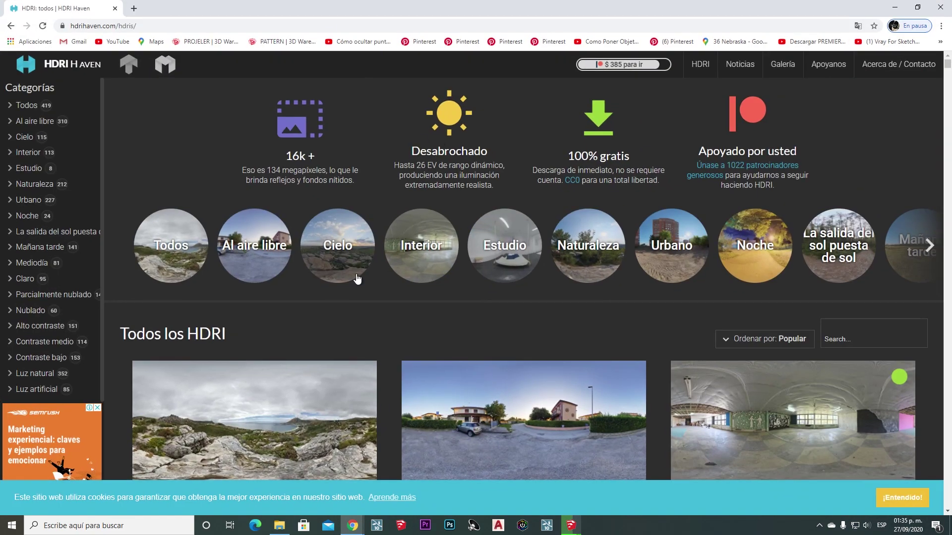
scroll(355, 276, "down", 4)
scroll(365, 263, "up", 3)
scroll(366, 266, "up", 2)
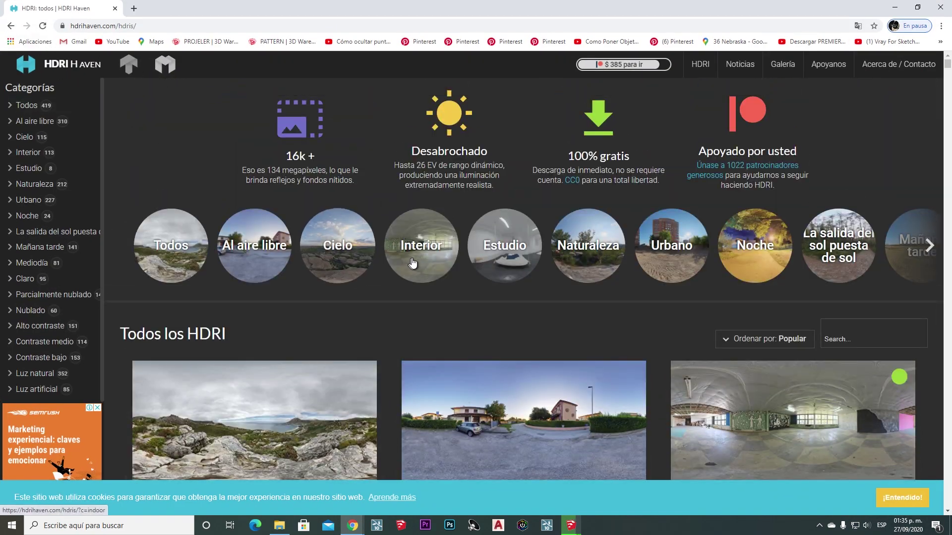
scroll(382, 239, "down", 2)
scroll(327, 250, "up", 2)
left_click(341, 240)
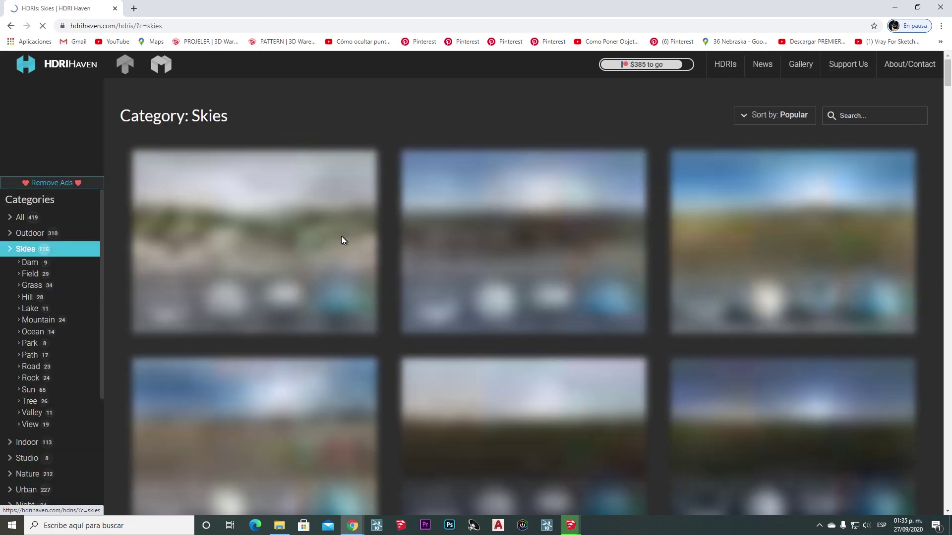
scroll(430, 259, "down", 4)
scroll(429, 260, "up", 4)
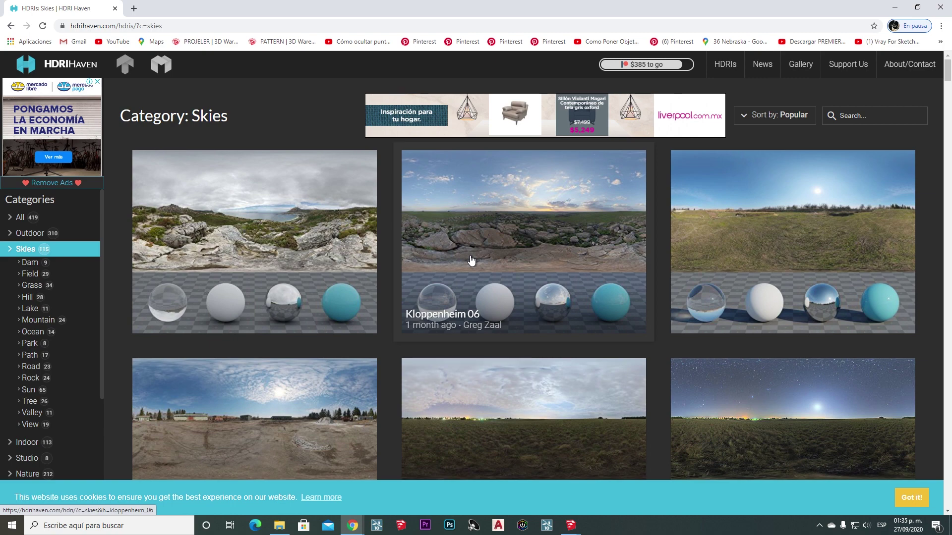
left_click(725, 63)
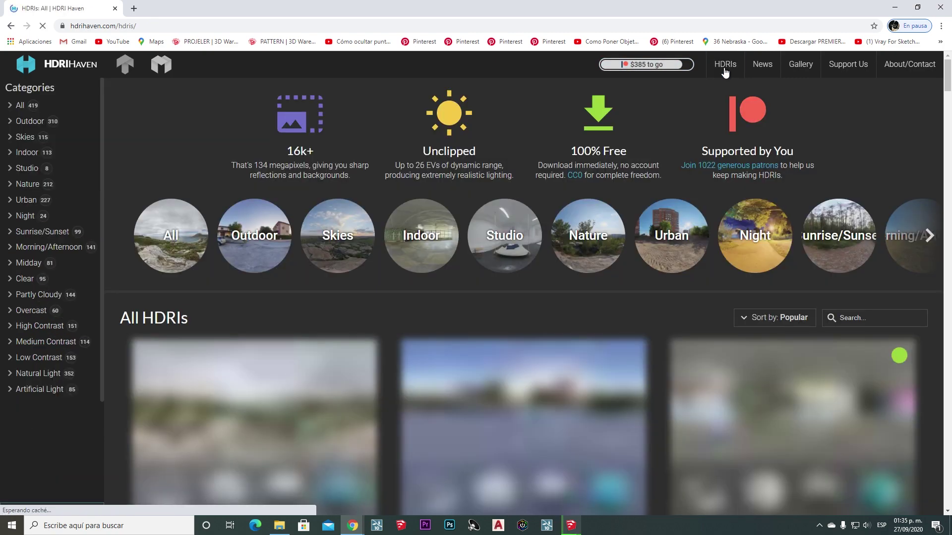
- Open Abandoned Tank Farm 04 from Morning/Afternoon and view its download resolutions
left_click(928, 240)
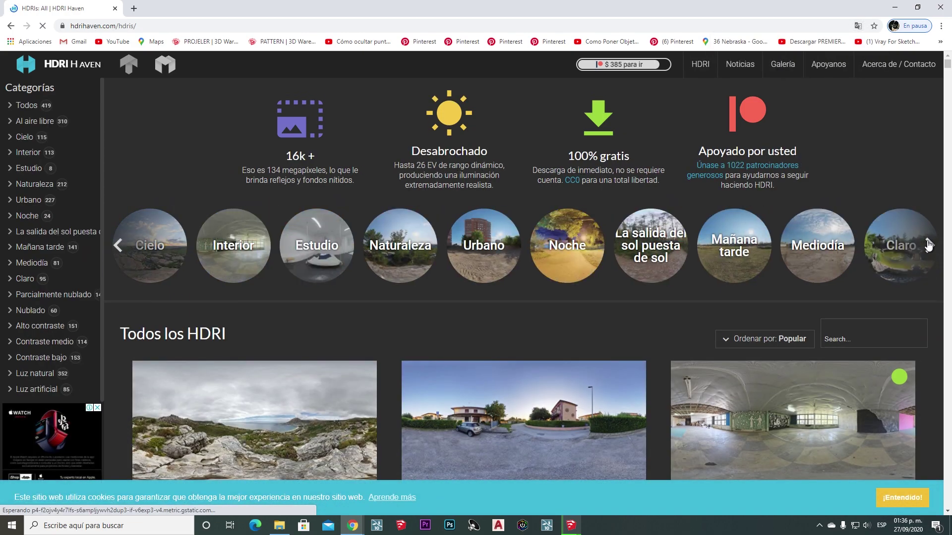
left_click(928, 245)
left_click(546, 245)
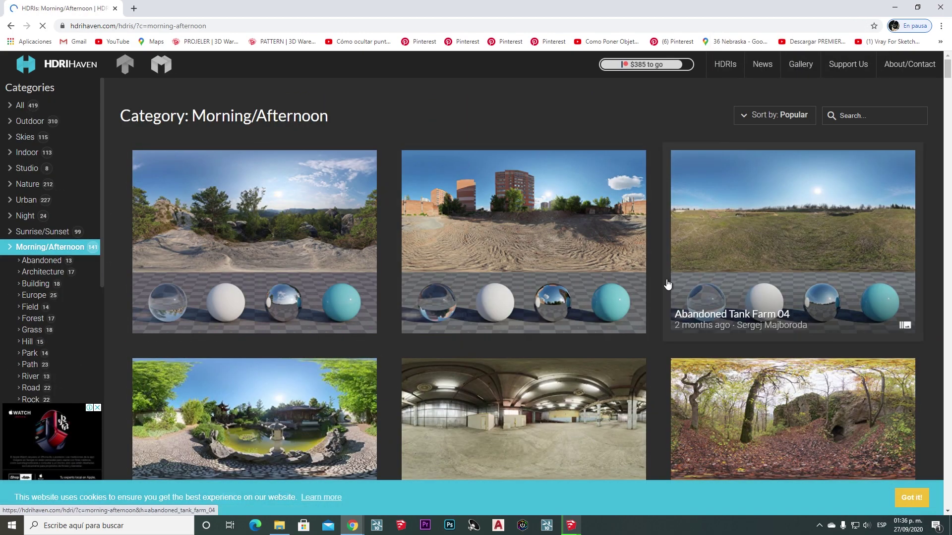
left_click(801, 268)
scroll(423, 268, "down", 10)
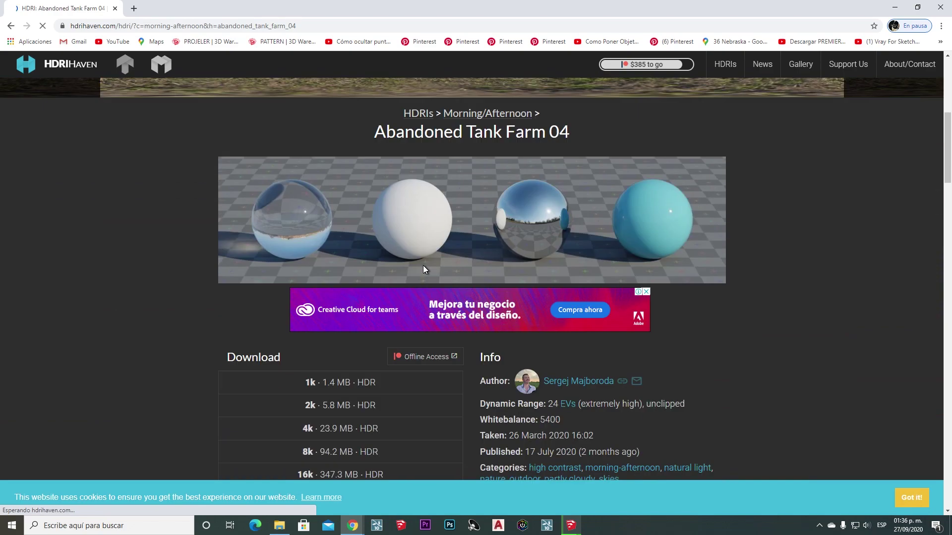
scroll(422, 270, "down", 3)
scroll(251, 209, "up", 2)
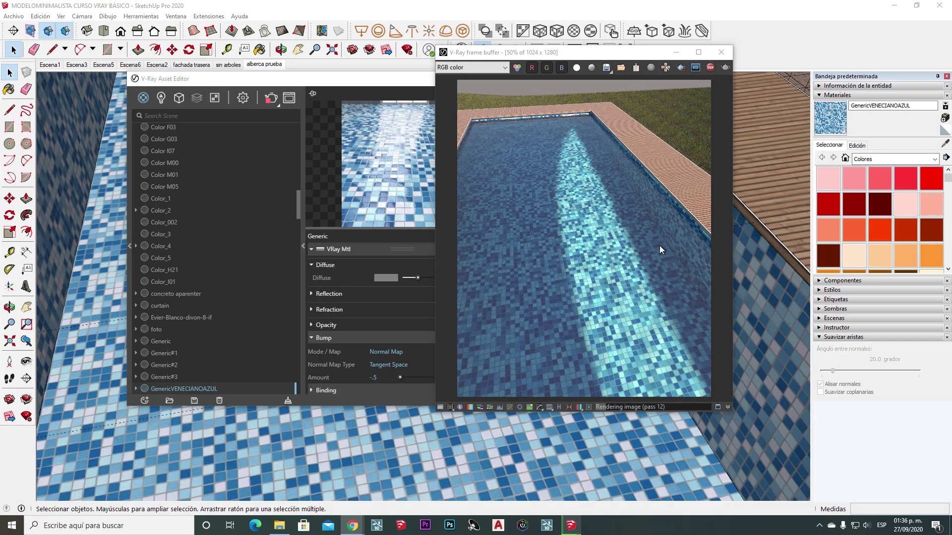
- Close the render preview and V-Ray Asset Editor, and orbit to a steeper pool view
left_click(721, 52)
left_click(493, 79)
mouse_move(511, 164)
middle_mouse_down()
mouse_move(519, 239)
mouse_move(500, 240)
mouse_move(479, 215)
mouse_move(522, 179)
middle_mouse_up()
scroll(519, 239, "down", 4)
scroll(522, 178, "up", 3)
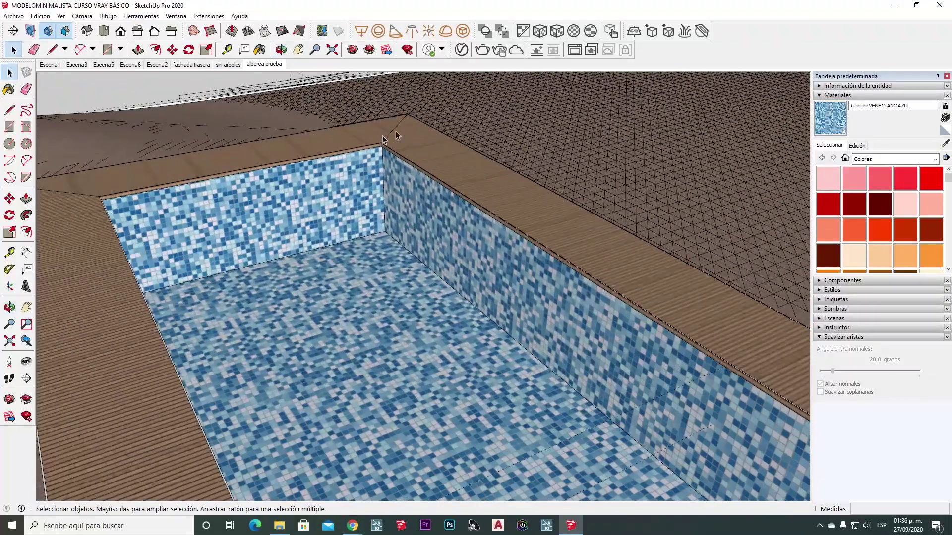
- Place a Dome Light on the pool coping, select it and show its parameters
left_click(445, 32)
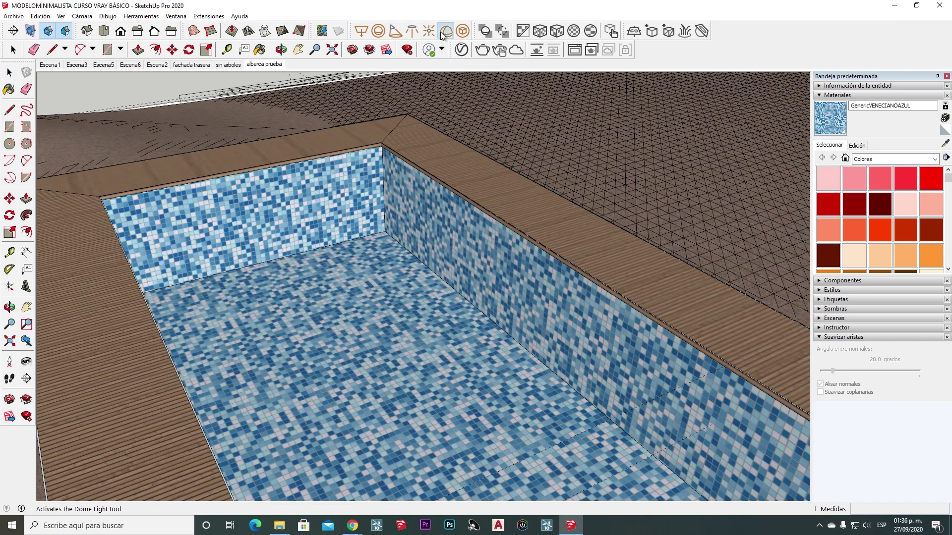
left_click(283, 147)
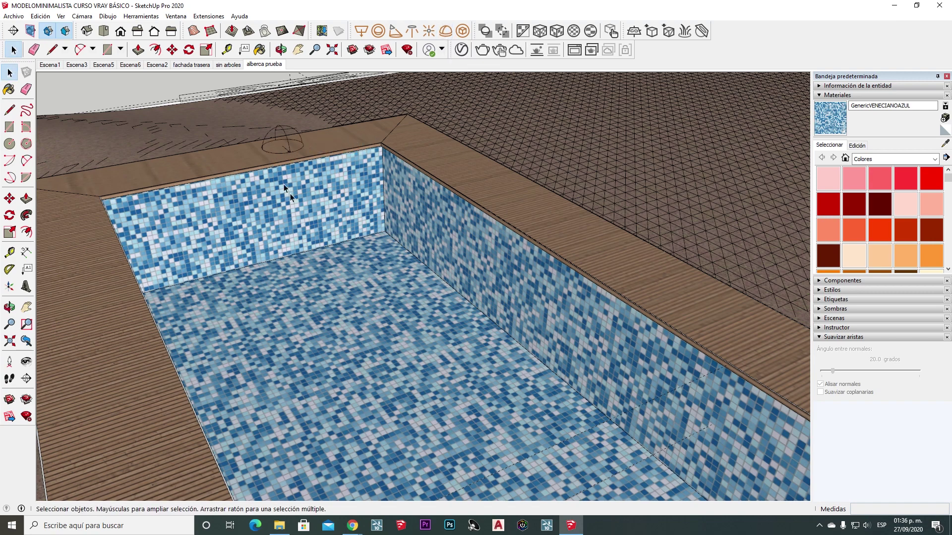
scroll(298, 196, "up", 4)
scroll(327, 203, "up", 2)
left_click(319, 214)
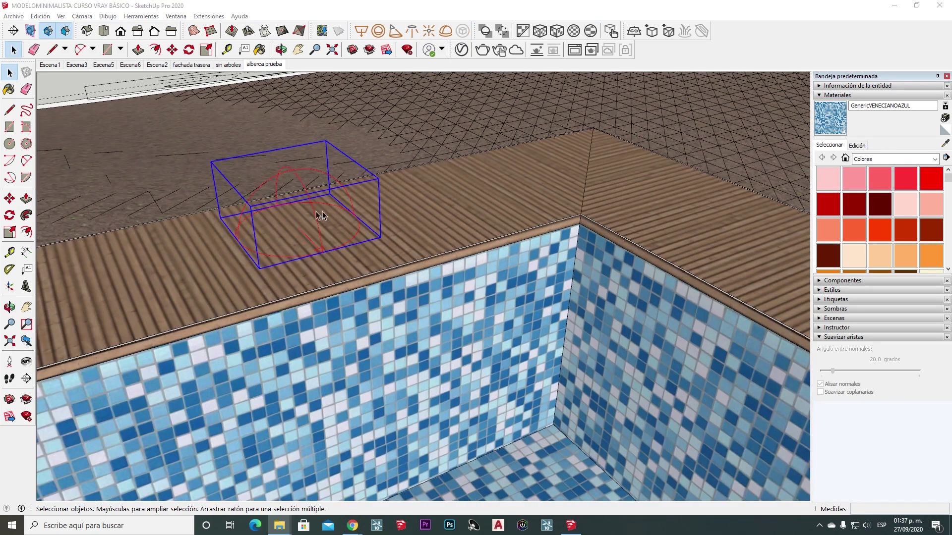
left_click(461, 51)
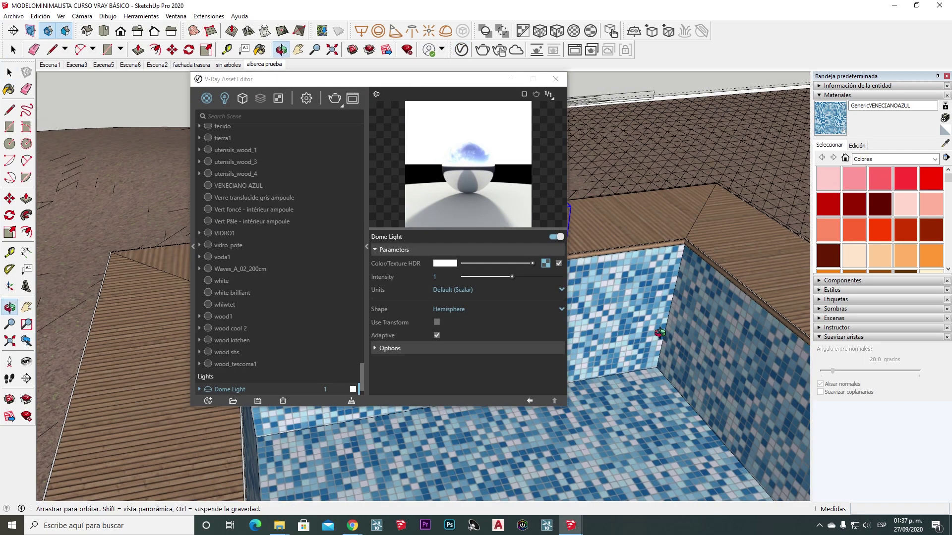
- Enable Use Transform on the Dome Light and start a new render of the pool
middle_click_drag(570, 273, 570, 302)
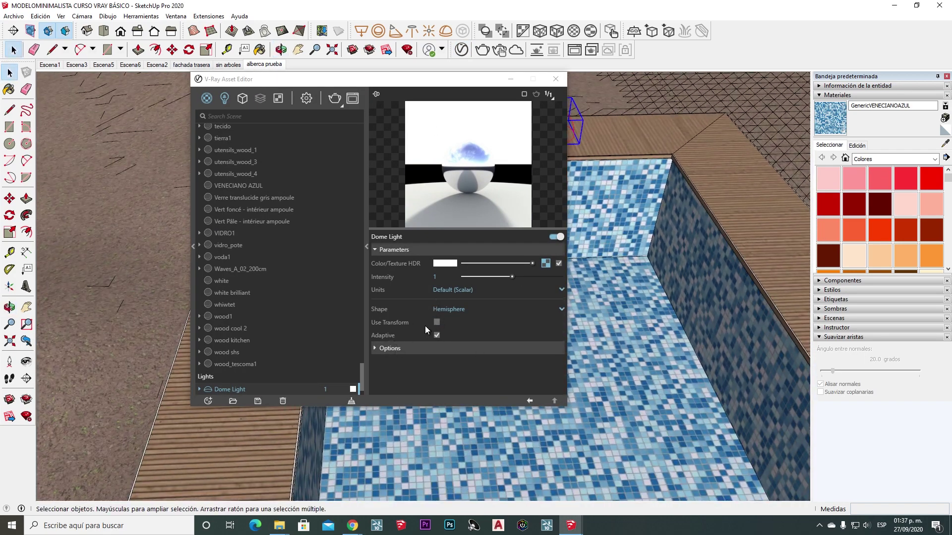
left_click(438, 323)
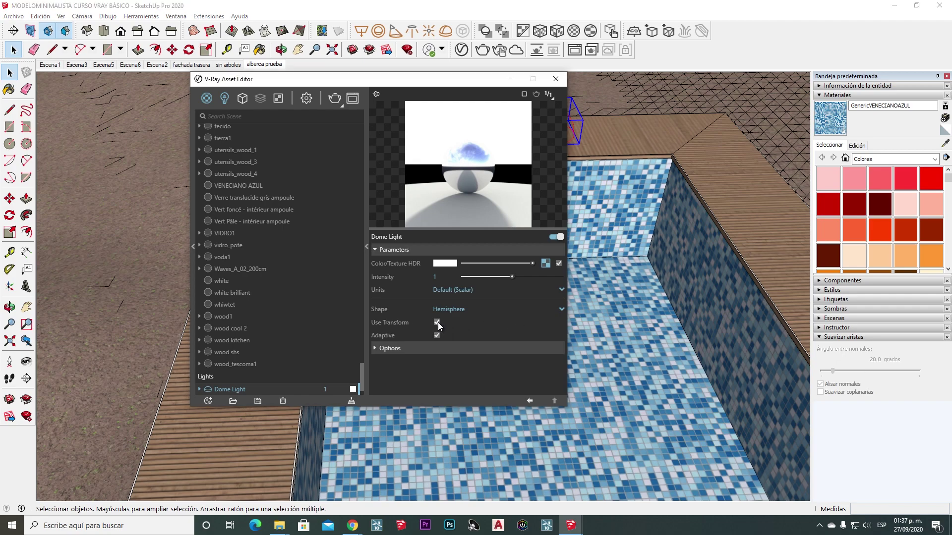
mouse_move(679, 211)
middle_mouse_down()
mouse_move(707, 214)
mouse_move(608, 237)
mouse_move(681, 269)
middle_mouse_up()
scroll(606, 235, "up", 5)
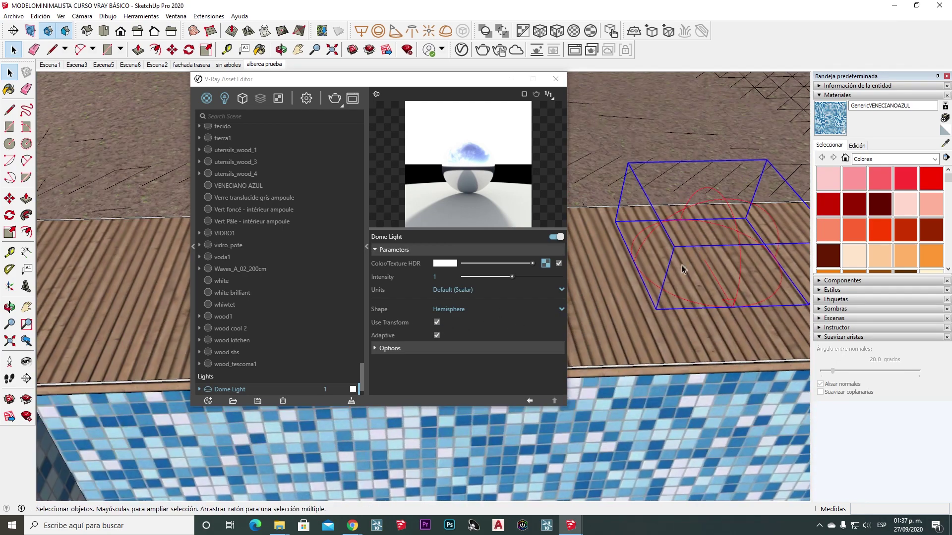
scroll(660, 345, "down", 6)
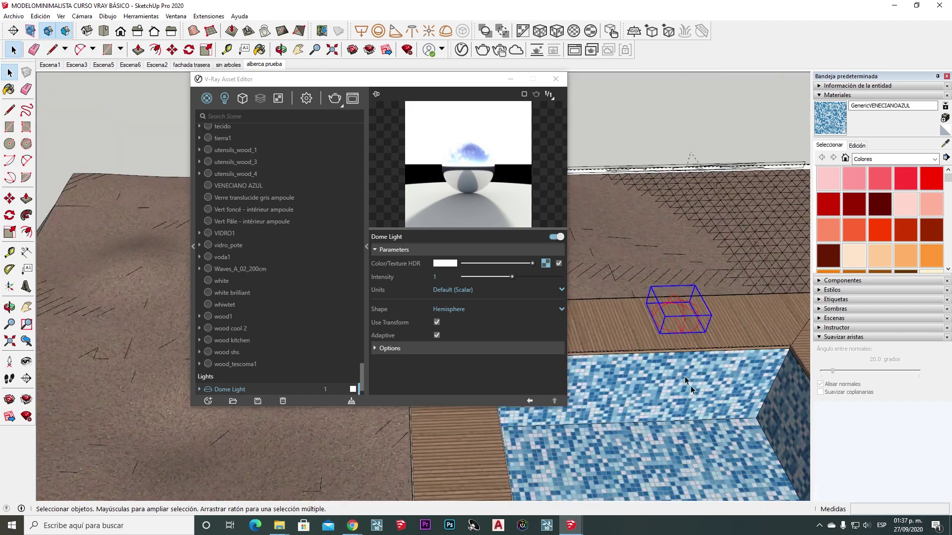
middle_click_drag(659, 344, 595, 223)
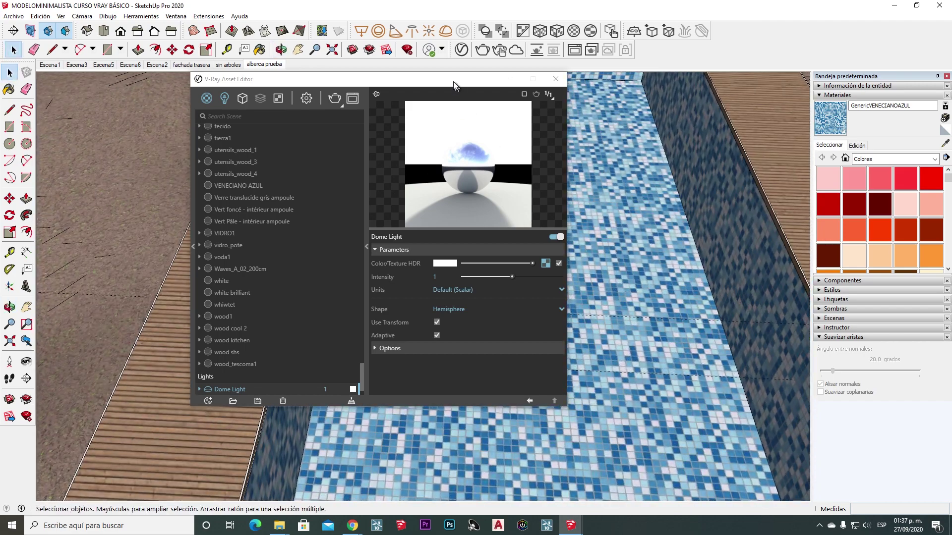
left_click_drag(454, 83, 383, 83)
middle_click_drag(558, 221, 580, 226)
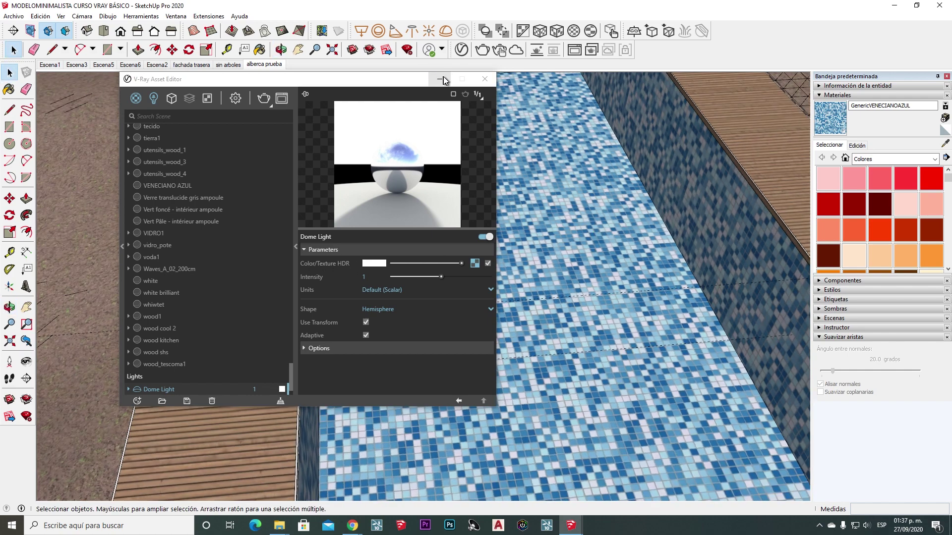
left_click(483, 49)
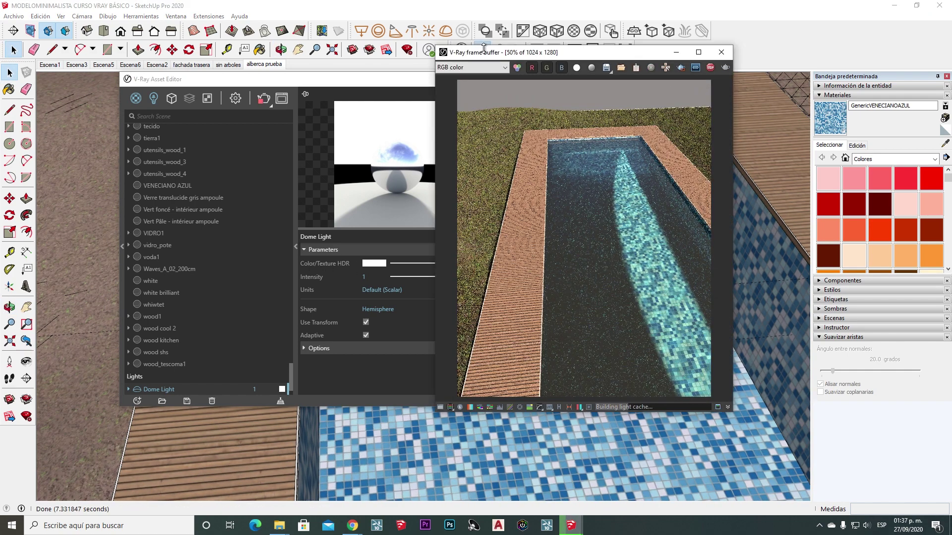
- Reposition the Asset Editor and review the SunLight and Dome Light settings
left_click_drag(352, 85, 286, 84)
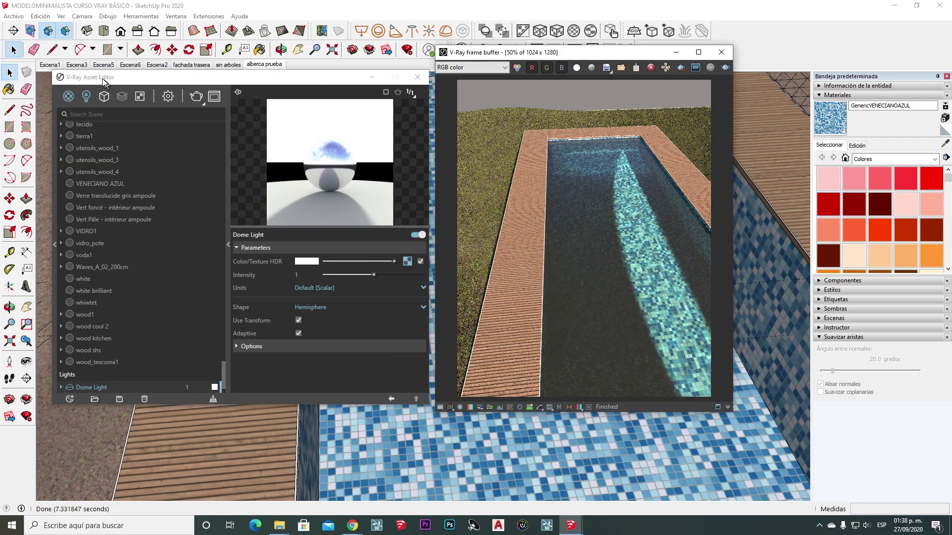
left_click_drag(105, 82, 116, 87)
left_click(97, 97)
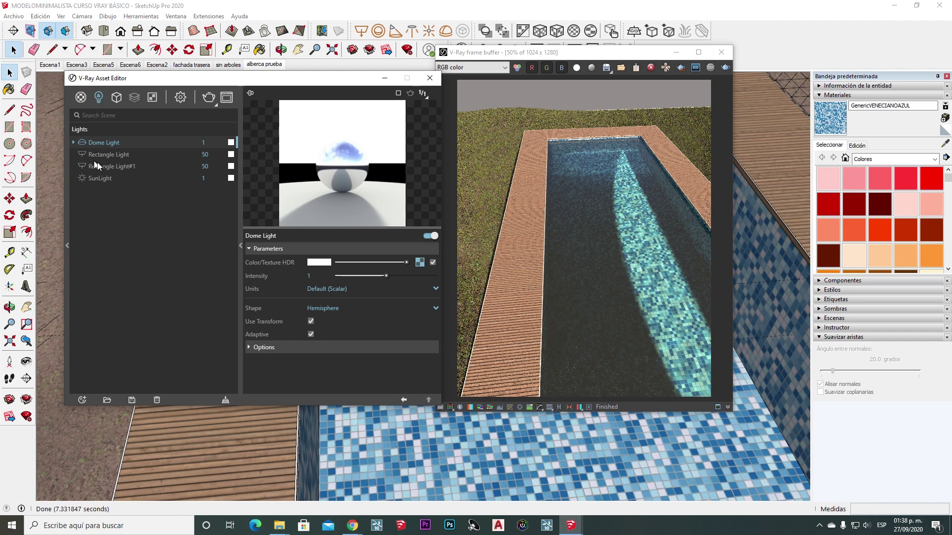
left_click(99, 177)
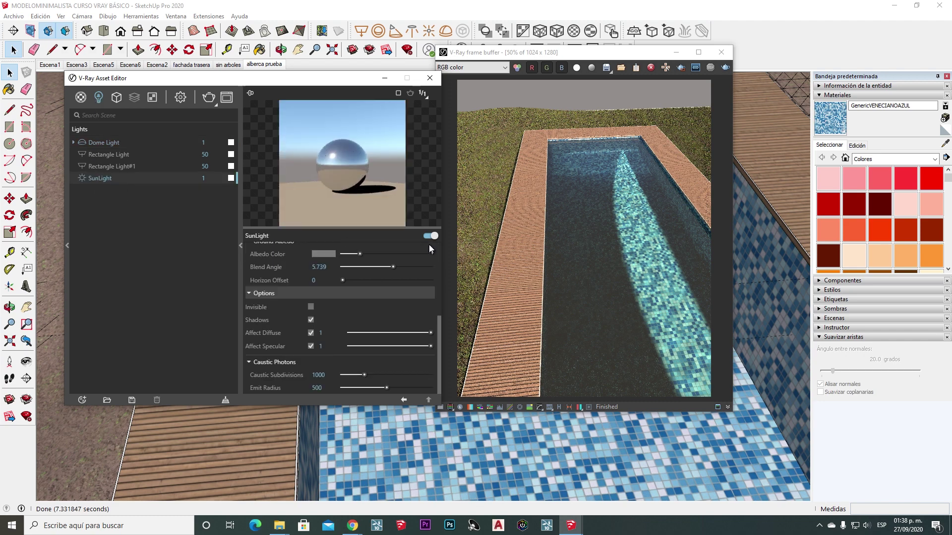
left_click(111, 145)
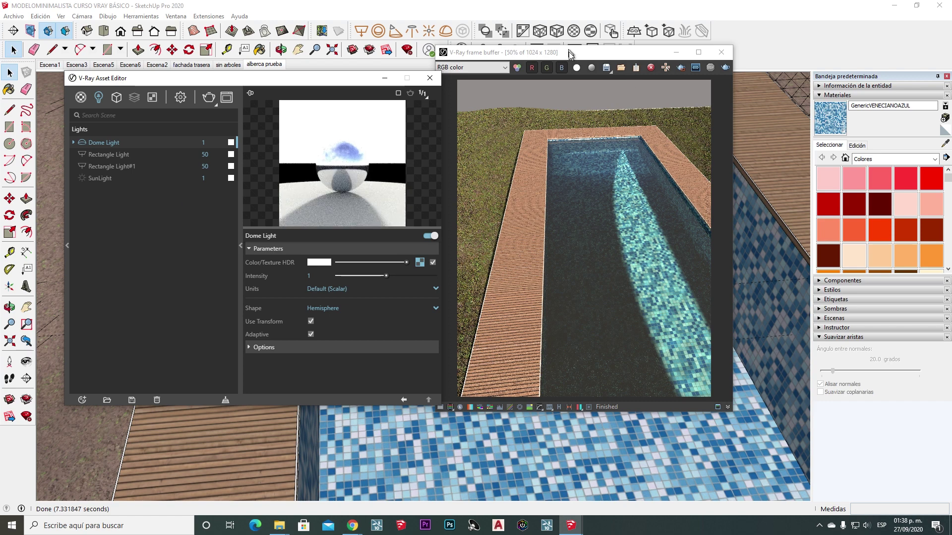
left_click_drag(569, 52, 588, 85)
left_click(483, 52)
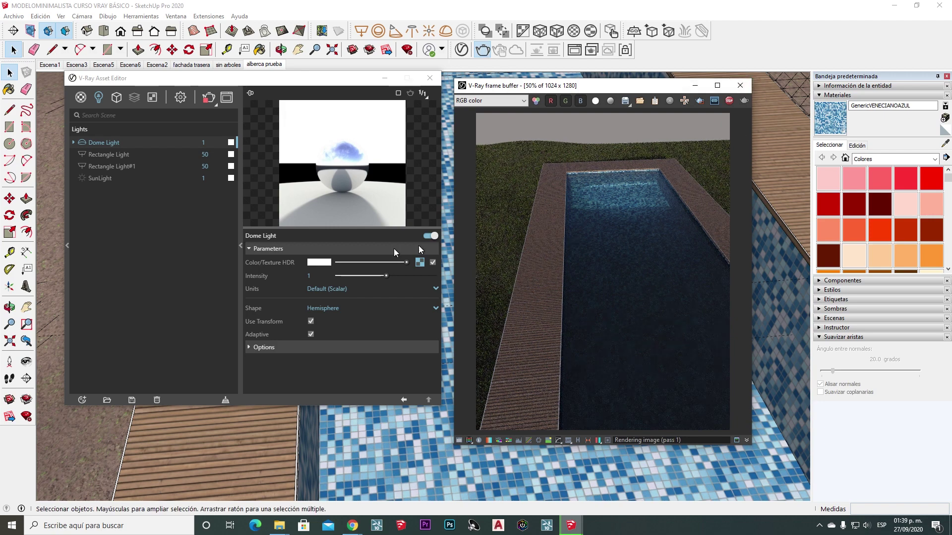
- Set Dome Light intensity to 15, re-render the pool, and close the render window
left_click_drag(318, 278, 275, 273)
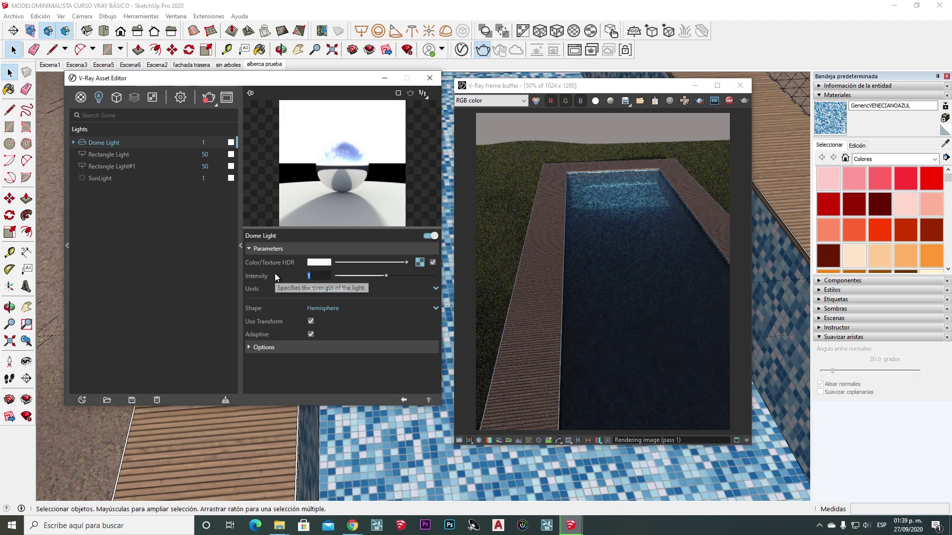
type("15")
key("Return")
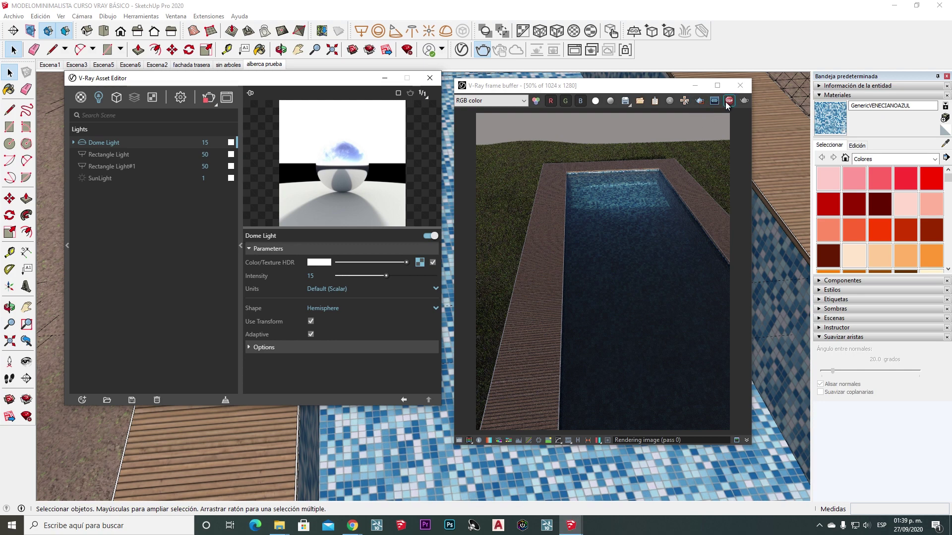
left_click(483, 51)
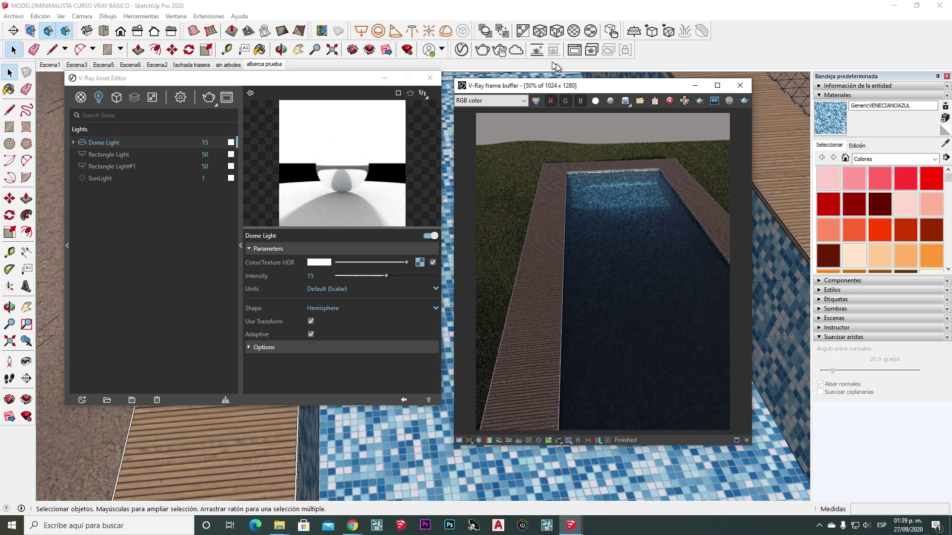
left_click(486, 54)
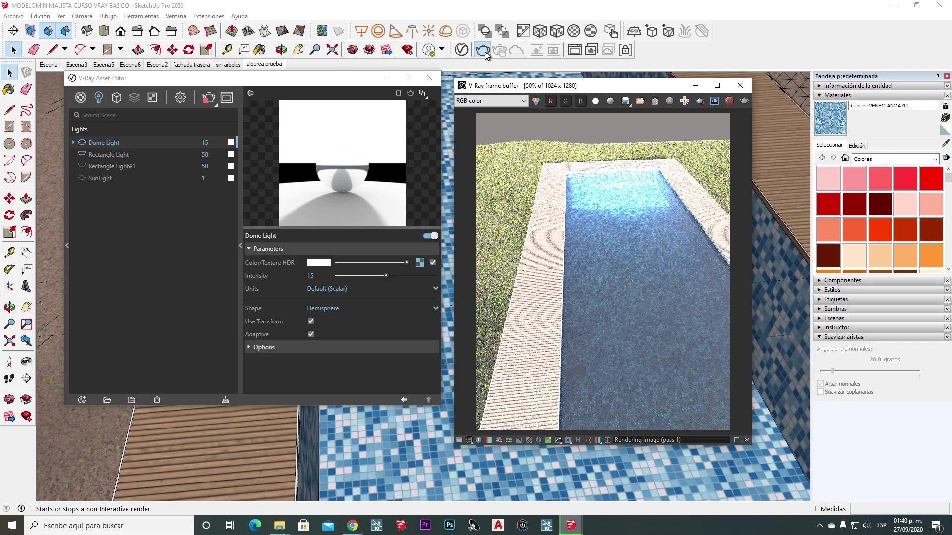
left_click_drag(606, 88, 621, 86)
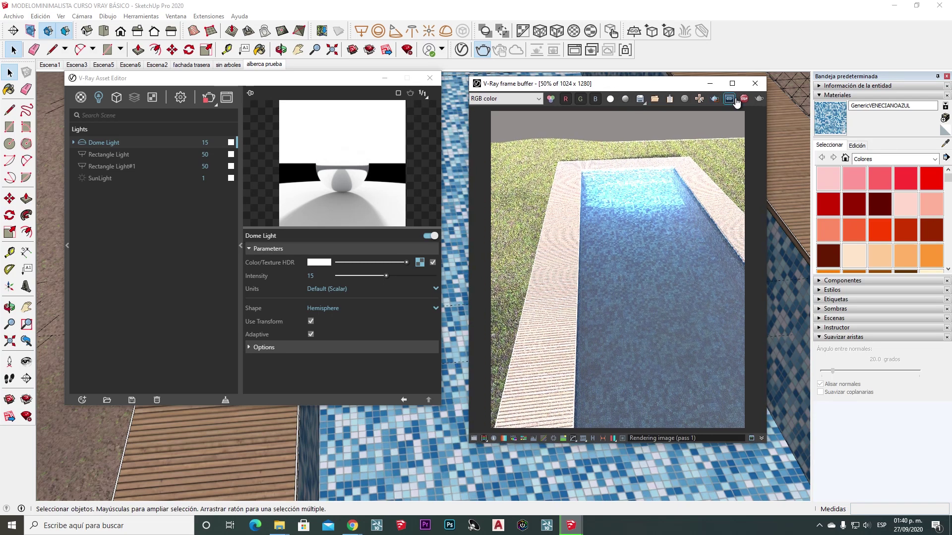
left_click(755, 83)
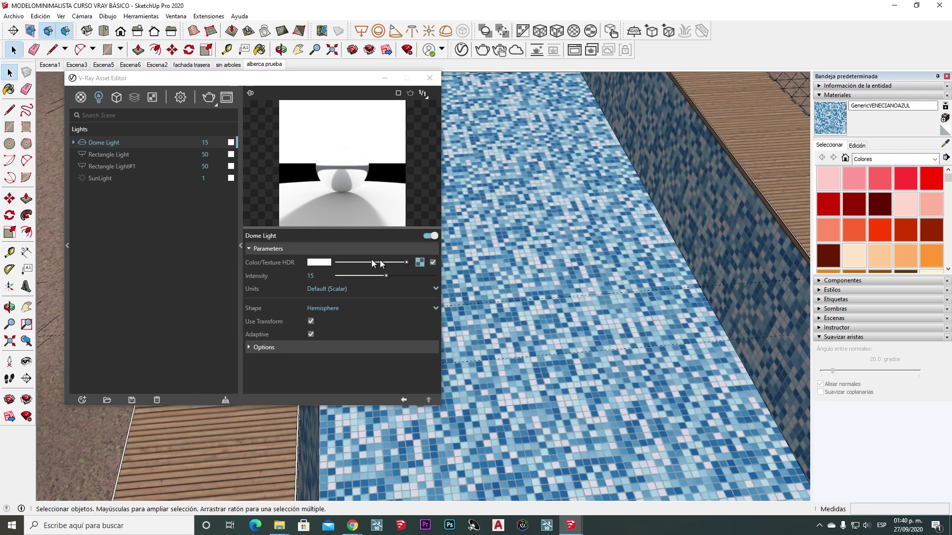
- Load the abandoned_tank_farm_04_4k HDRI as the Dome Light texture, leaving colour settings unchanged
left_click(419, 263)
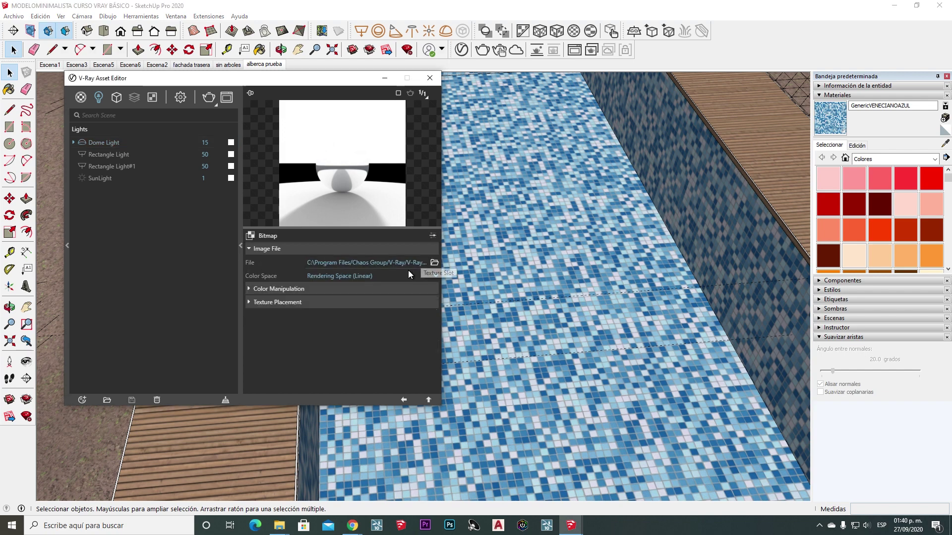
left_click(435, 263)
left_click(458, 335)
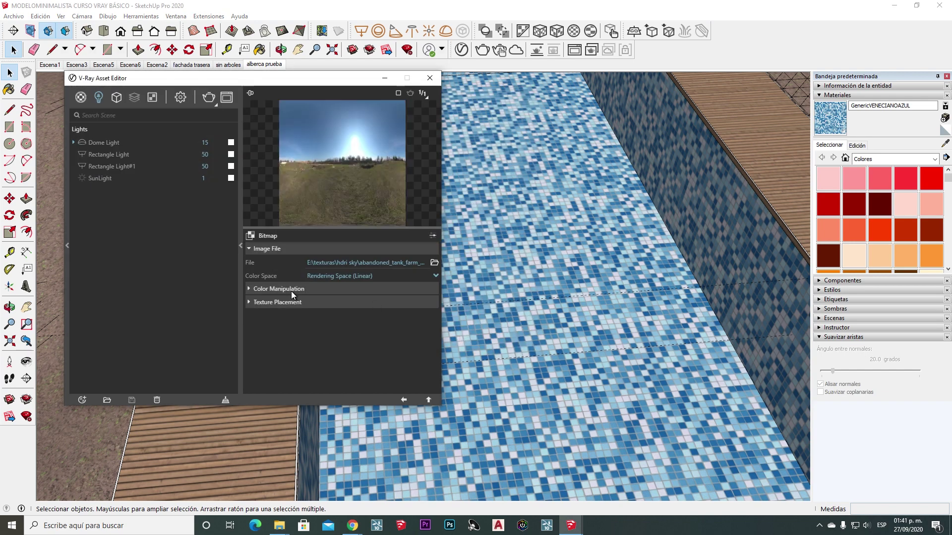
left_click(250, 290)
left_click(249, 290)
left_click(436, 276)
left_click(436, 275)
left_click(249, 290)
left_click(249, 290)
left_click(404, 400)
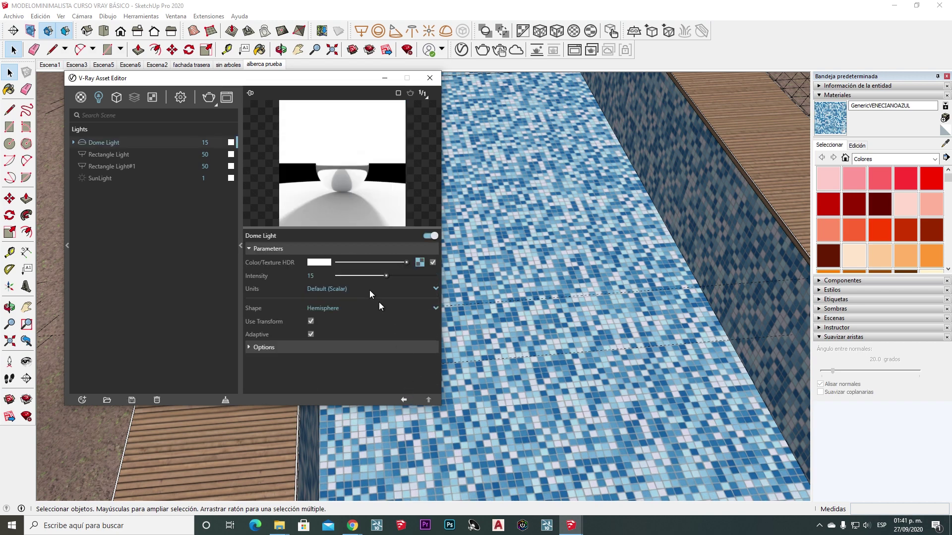
- Keep the dome shape as Hemisphere, render the pool, and close the finished render
left_click(336, 311)
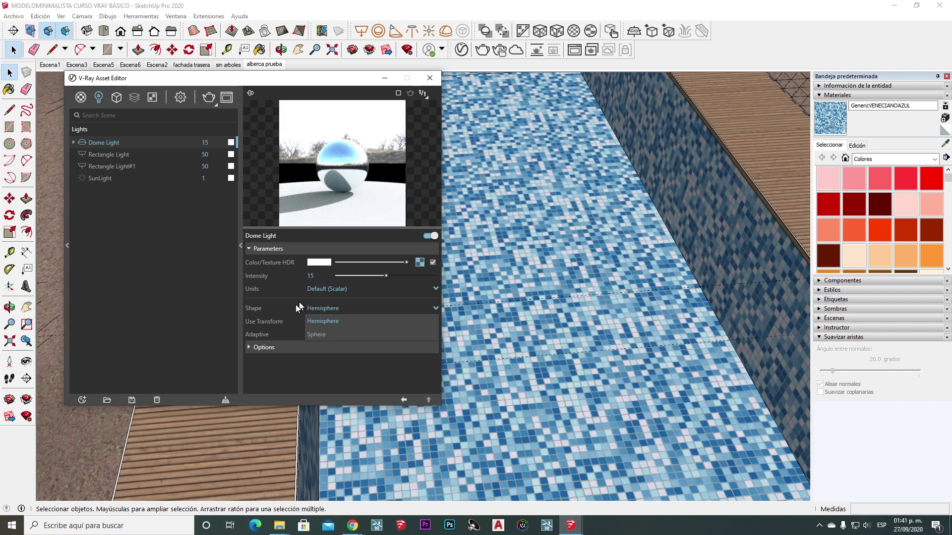
left_click(281, 310)
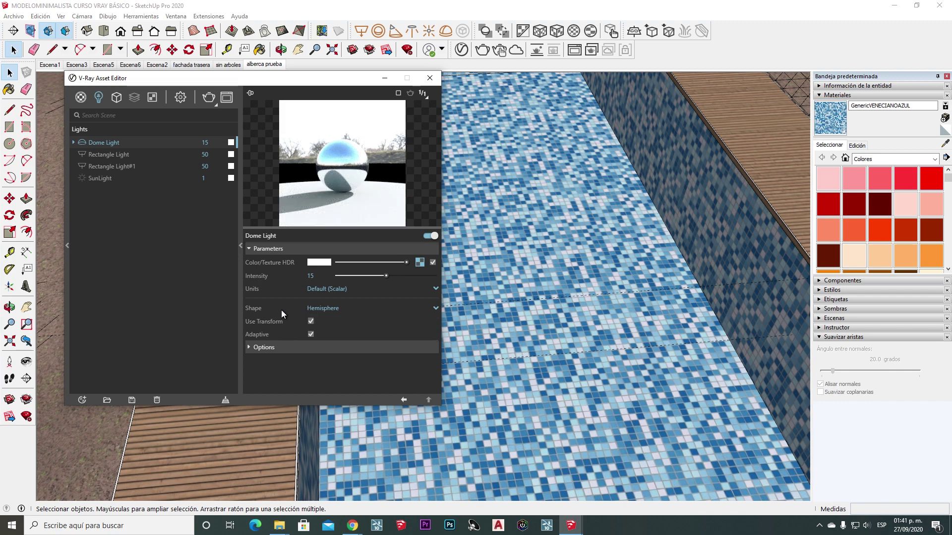
left_click(483, 50)
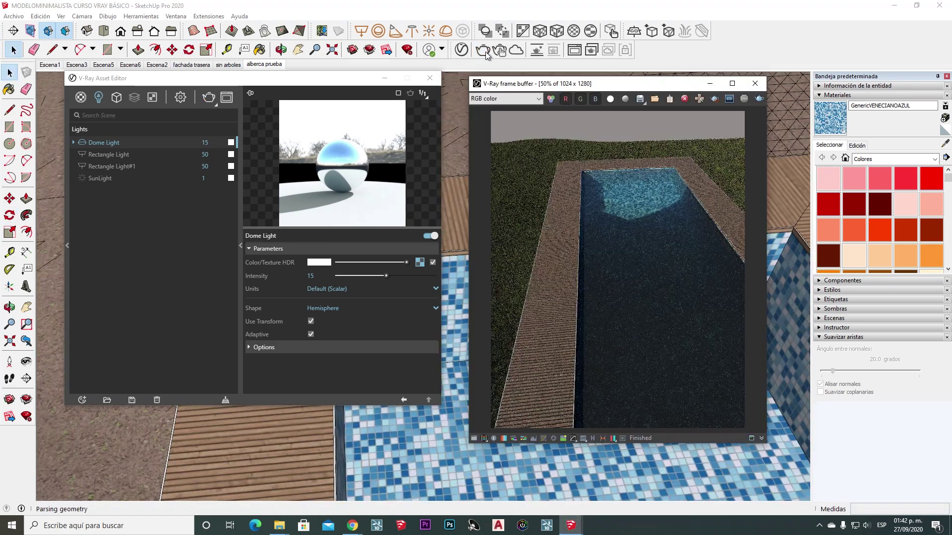
left_click(753, 84)
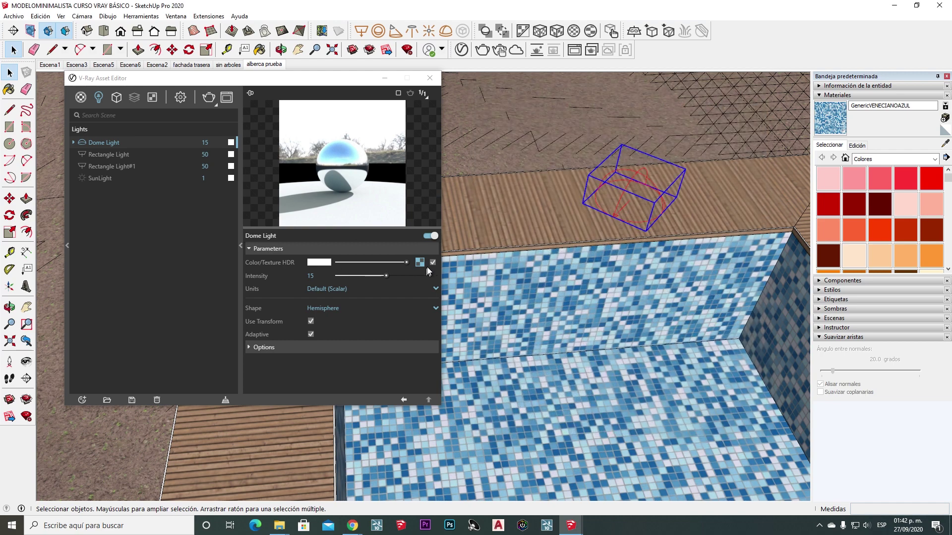
- Load goegap_4k.hdr as the Dome Light's HDRI texture, then stop and close the render
left_click(420, 262)
left_click(434, 262)
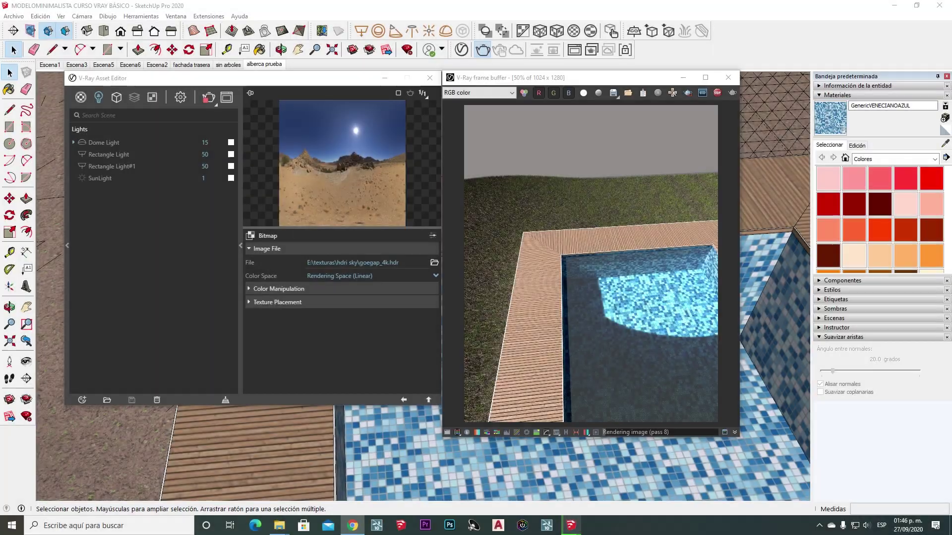
left_click(353, 524)
left_click(718, 94)
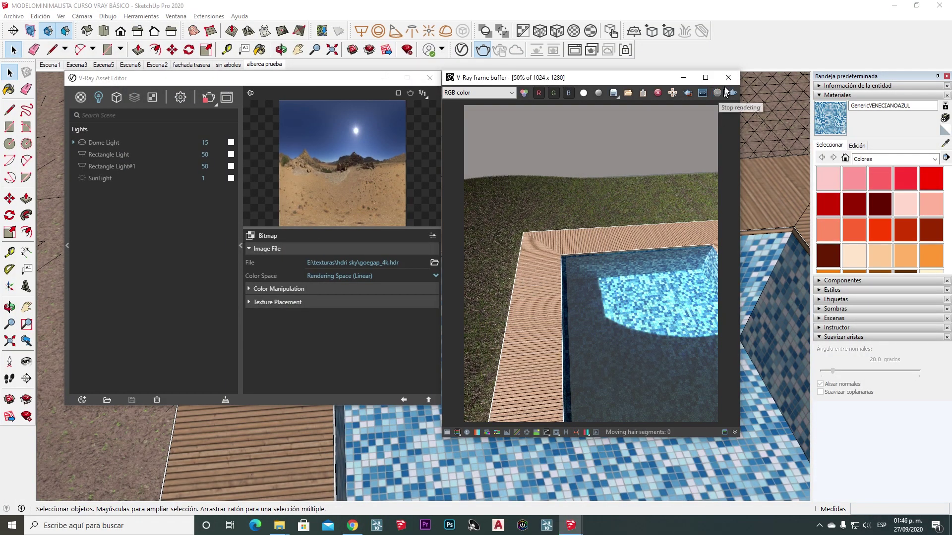
left_click(728, 78)
- Start an interactive pool render, move its window aside and zoom toward the dome light box
middle_click_drag(552, 302, 554, 281)
scroll(570, 356, "down", 4)
scroll(562, 279, "down", 4)
scroll(542, 213, "up", 4)
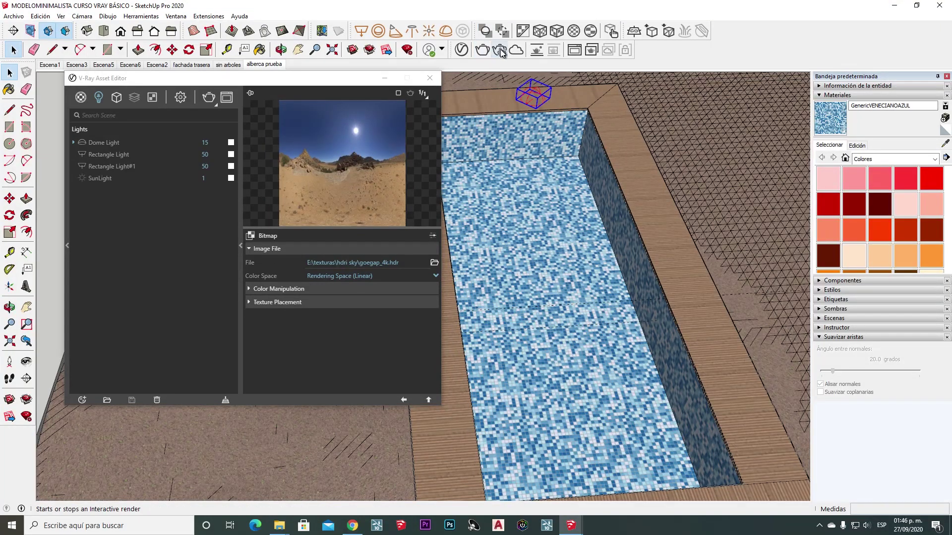
left_click(500, 51)
left_click_drag(603, 82, 683, 94)
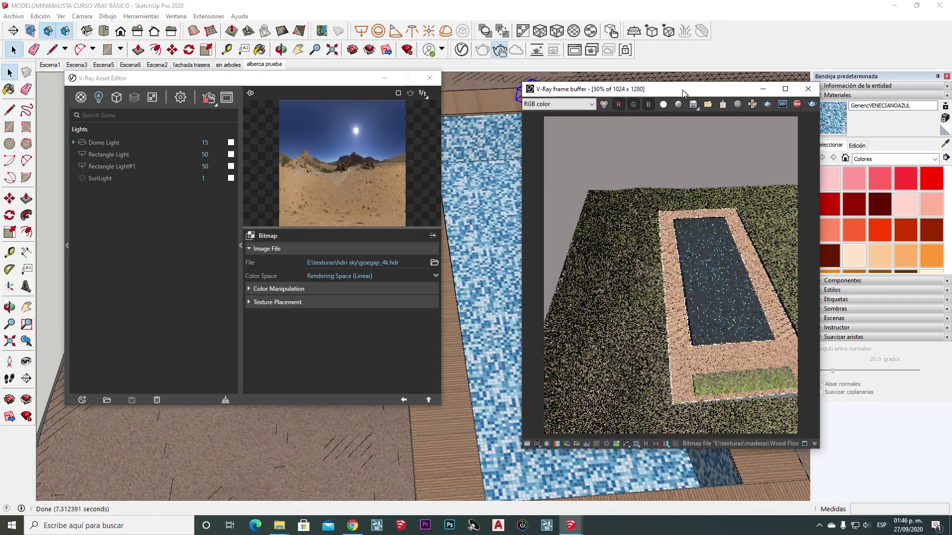
left_click_drag(693, 89, 756, 99)
scroll(496, 199, "up", 3)
mouse_move(495, 208)
middle_mouse_down()
mouse_move(476, 183)
mouse_move(498, 179)
middle_mouse_up()
scroll(498, 179, "up", 3)
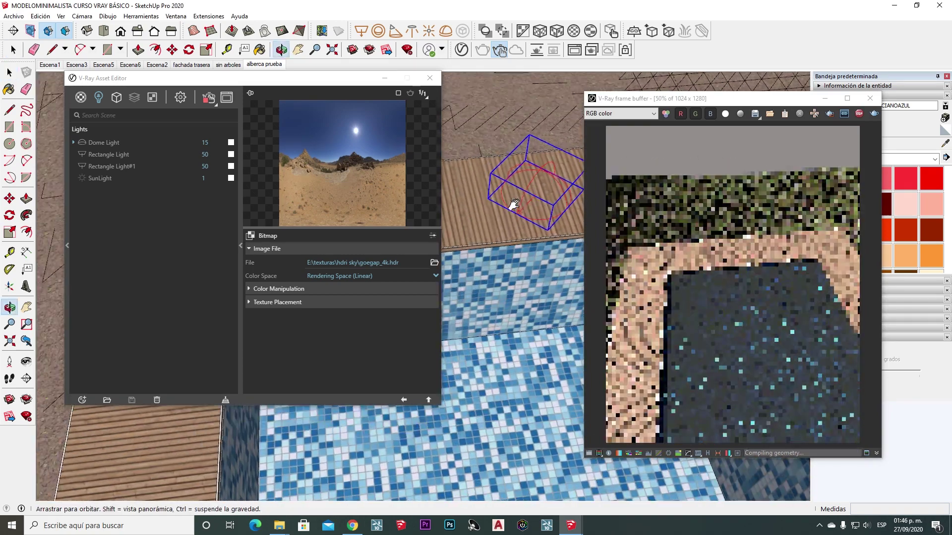
- Rotate the dome light about 40 degrees with the Rotate tool
key("q")
left_click(536, 208)
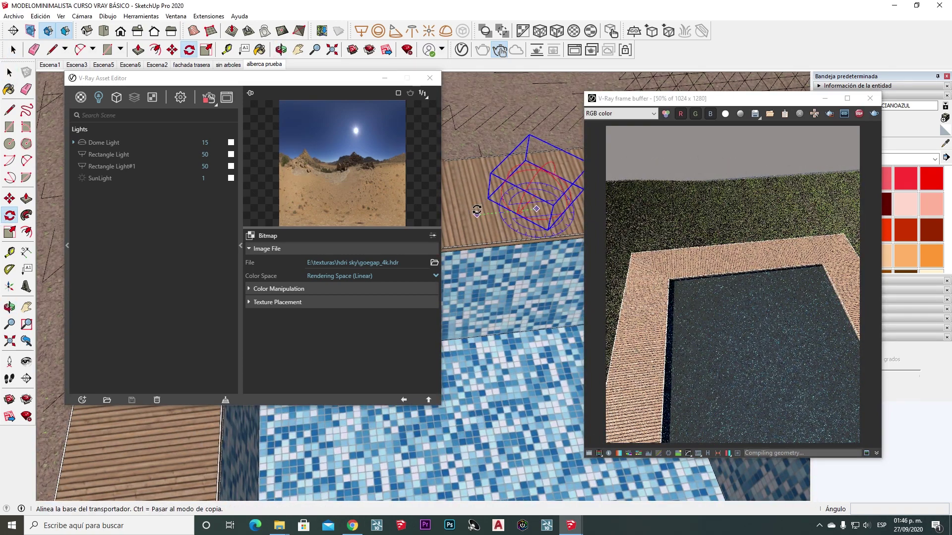
left_click(476, 210)
left_click(482, 186)
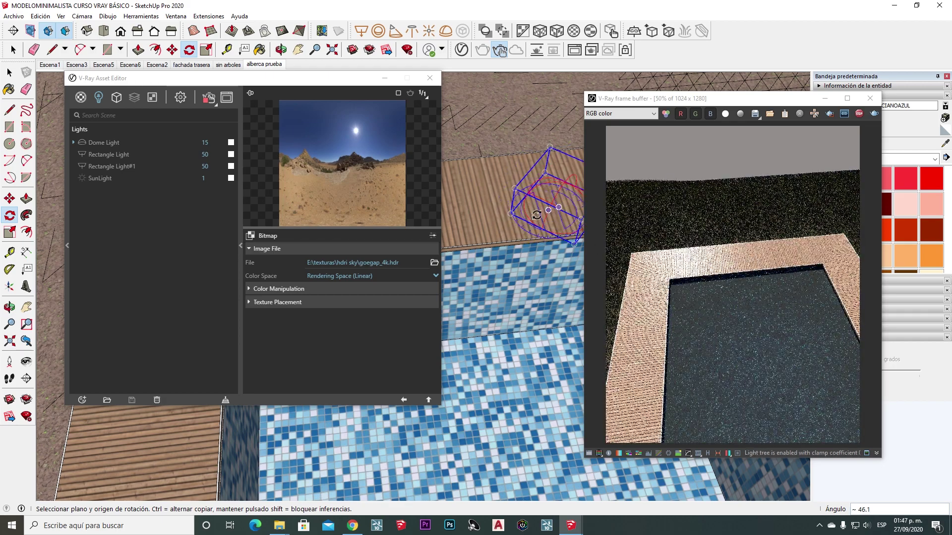
middle_click_drag(561, 215, 532, 347)
scroll(507, 250, "down", 3)
key("space")
- Hide the water object and select the dome light for rotating
right_click(538, 192)
left_click(558, 221)
left_click(545, 153)
key("q")
middle_click_drag(550, 173, 531, 254)
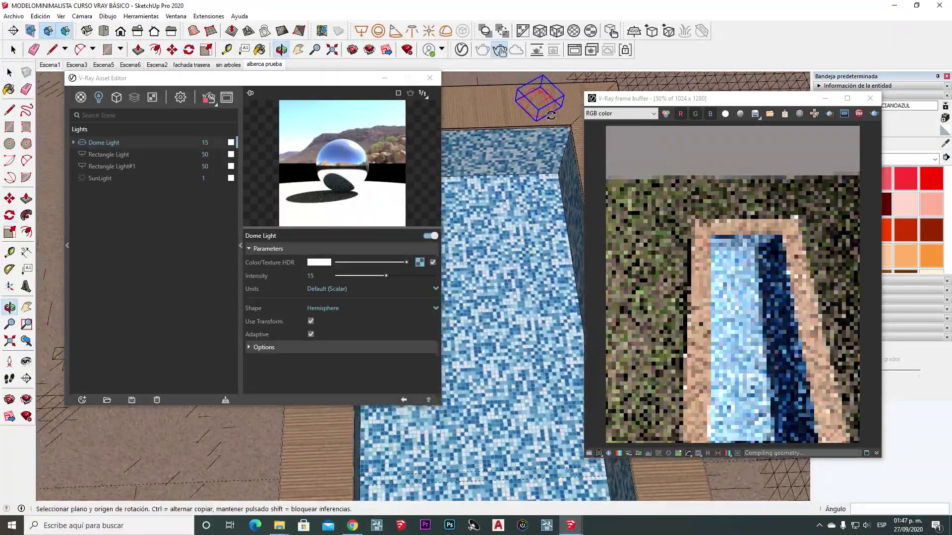
key("space")
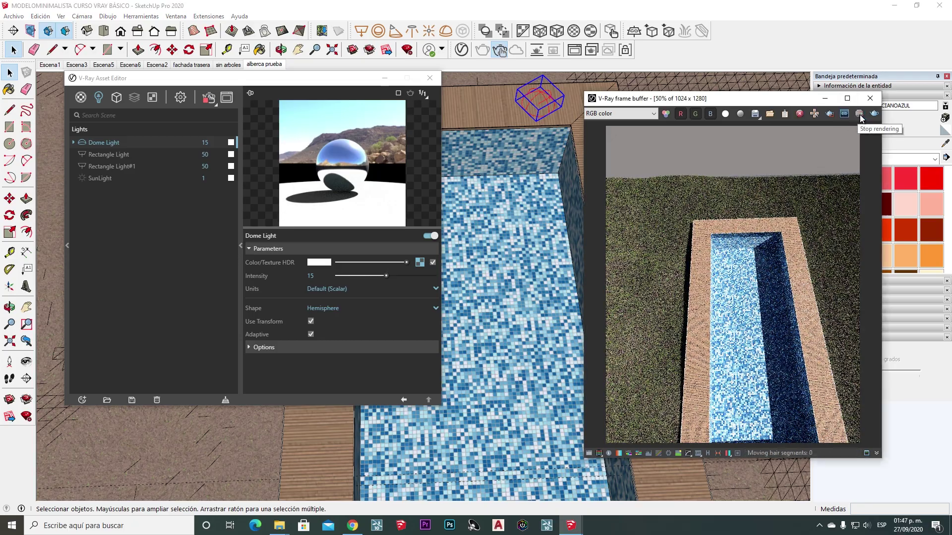
- Stop and close the render, return to the alberca prueba scene and close the Asset Editor
left_click(859, 116)
left_click(870, 98)
left_click(430, 77)
left_click(264, 64)
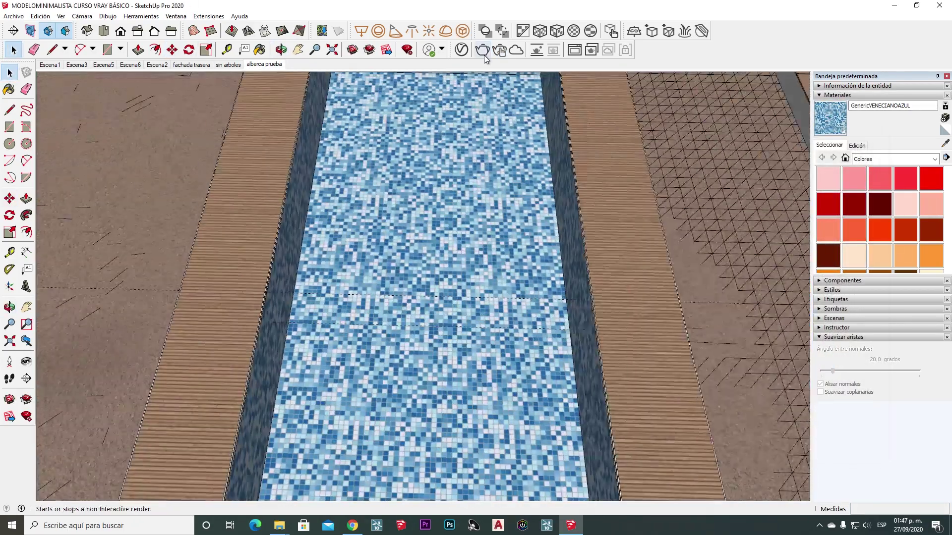
- Render the pool under the goegap dome light, then stop and close the render window
left_click(483, 52)
left_click_drag(773, 103, 458, 97)
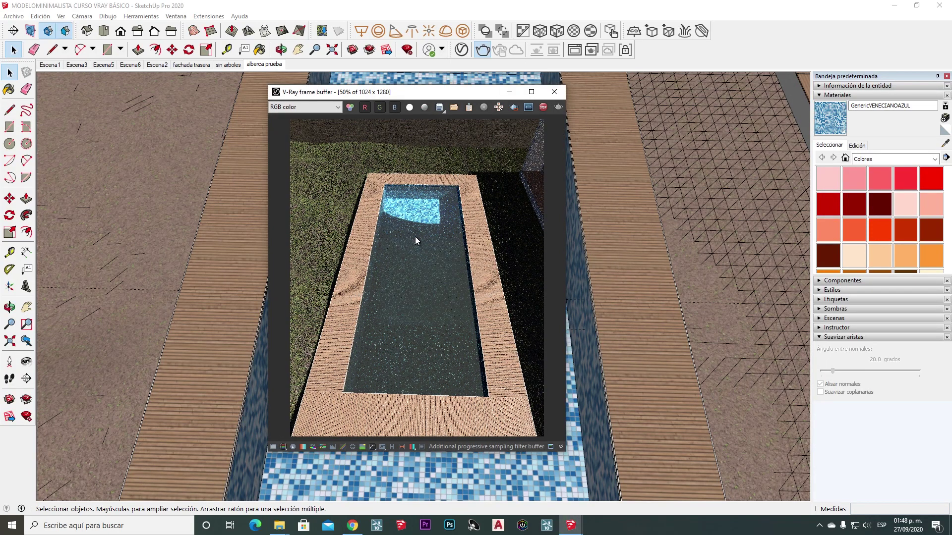
left_click(544, 107)
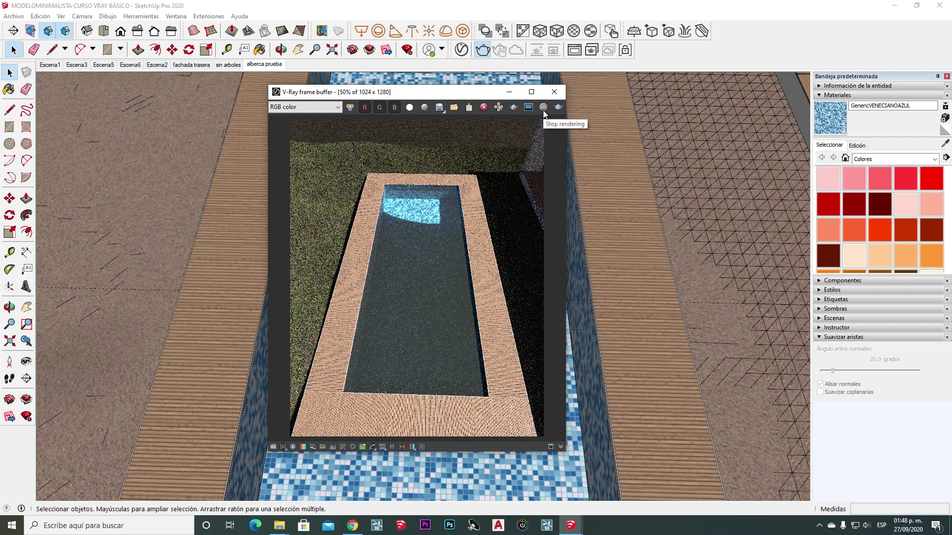
left_click(554, 91)
- Set the dome light's Caustic Photons Target Radius to 400
left_click(460, 50)
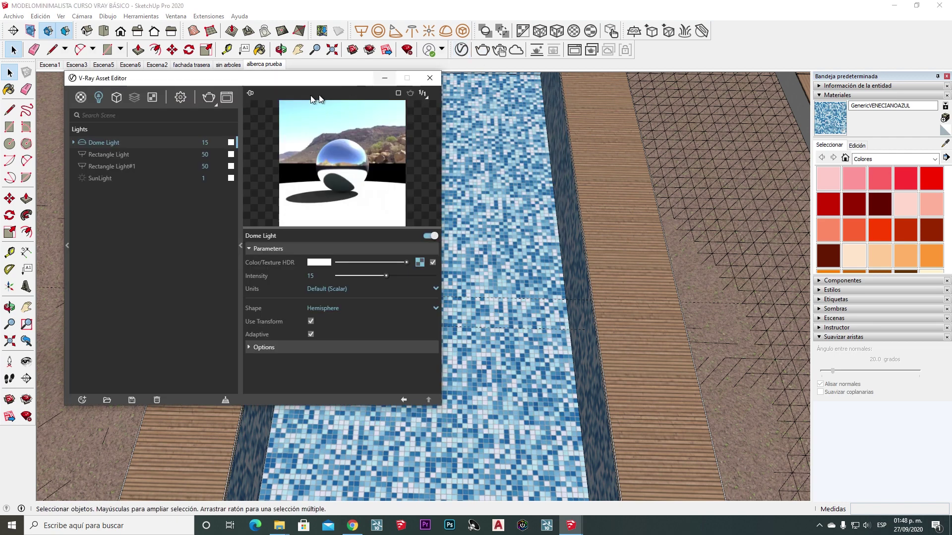
left_click(251, 347)
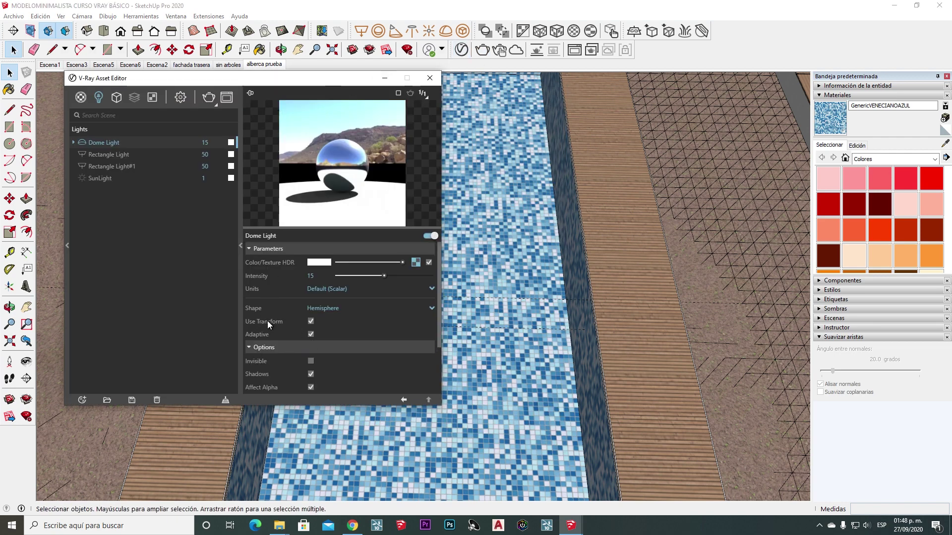
scroll(267, 325, "down", 1)
scroll(268, 324, "down", 1)
left_click(257, 387)
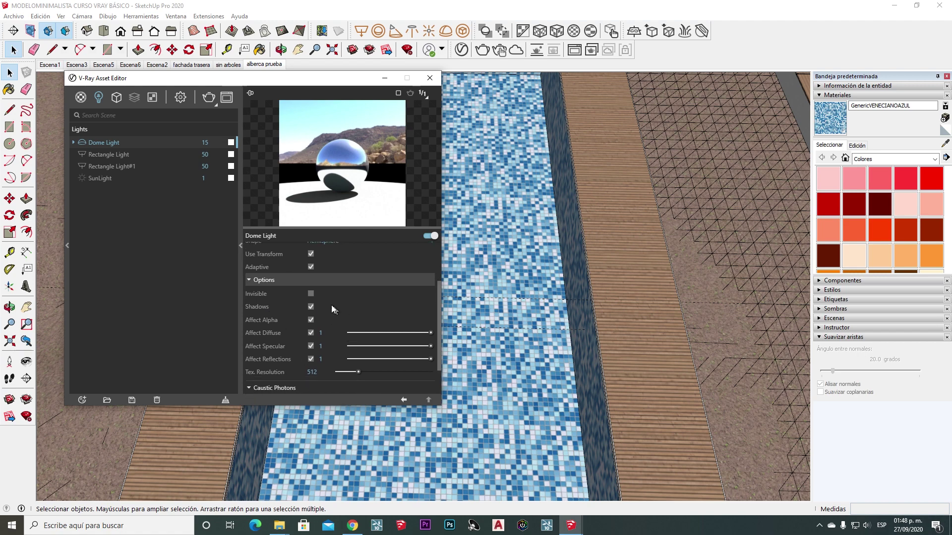
scroll(298, 304, "down", 1)
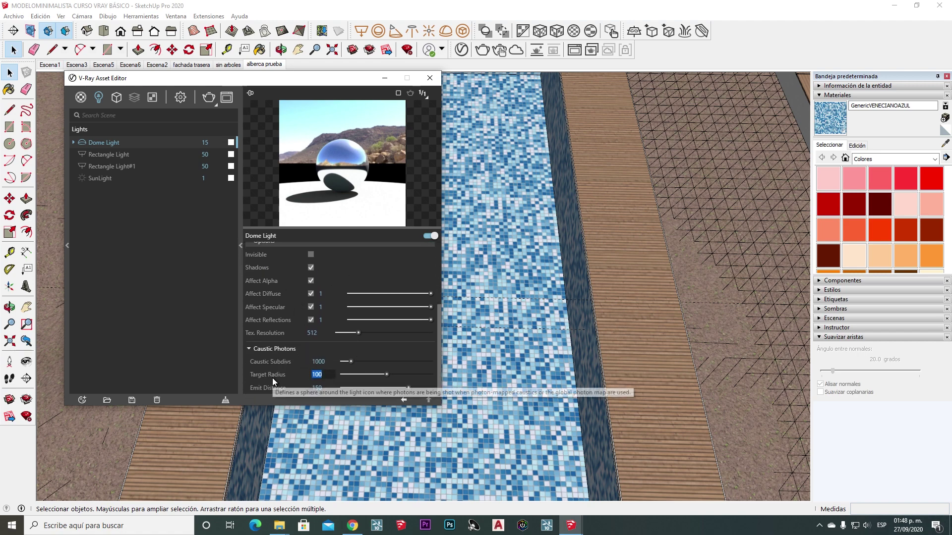
type("400")
key("Return")
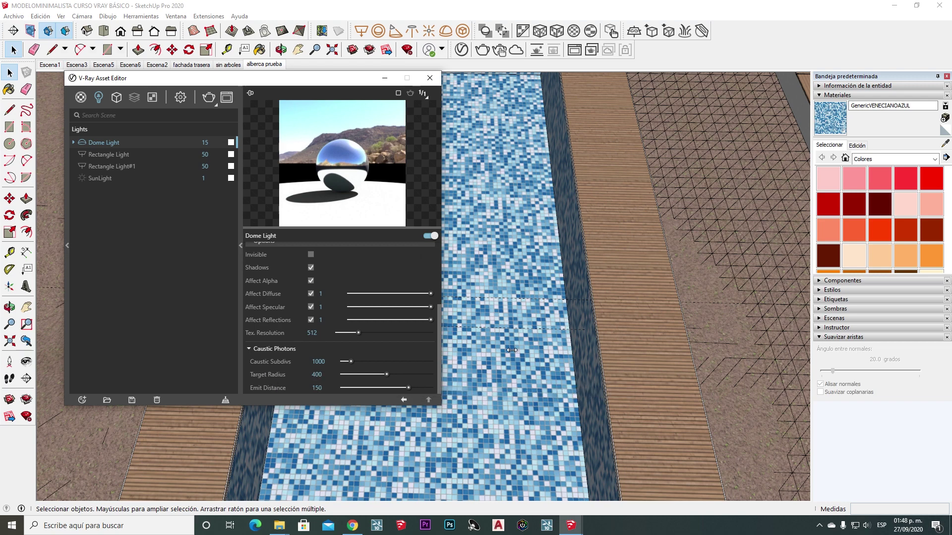
- Re-render the pool with the 400 target radius, then show the scene's materials list
left_click(576, 50)
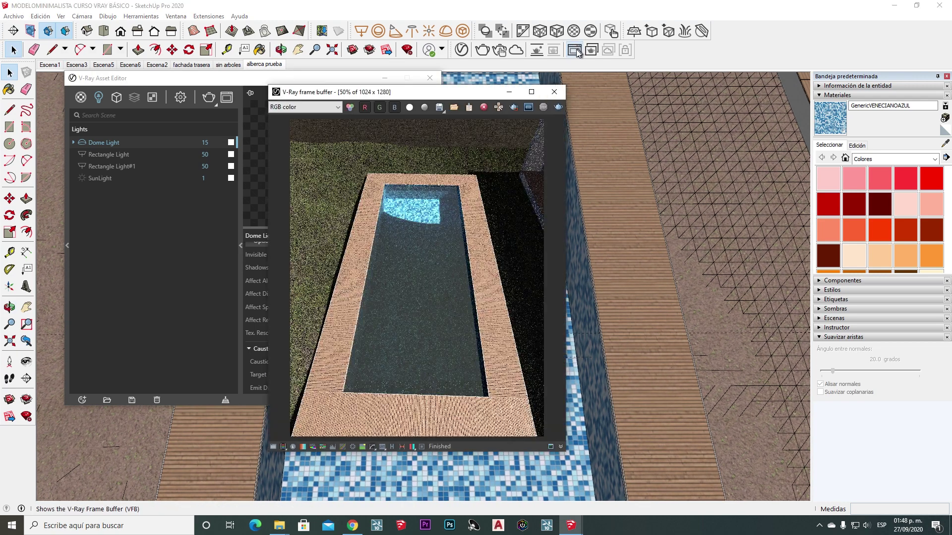
left_click(543, 107)
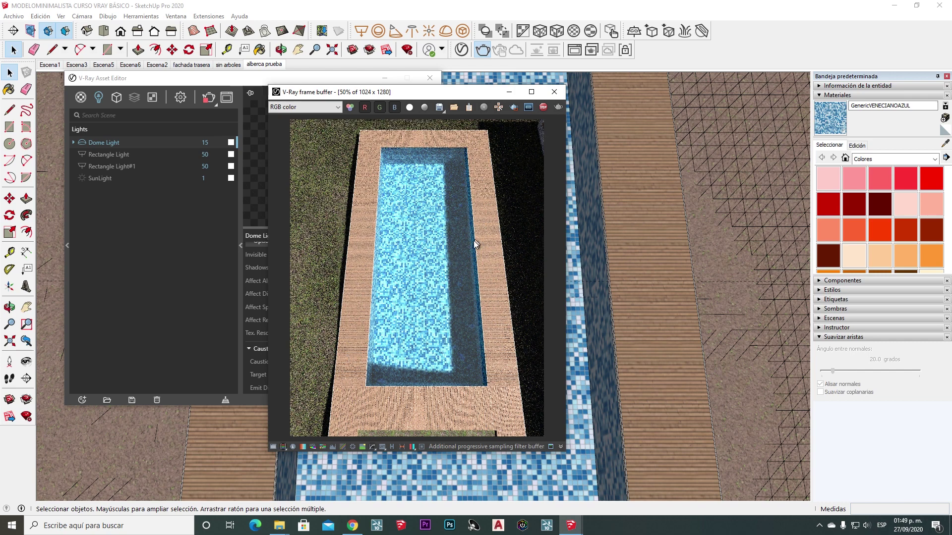
left_click(542, 108)
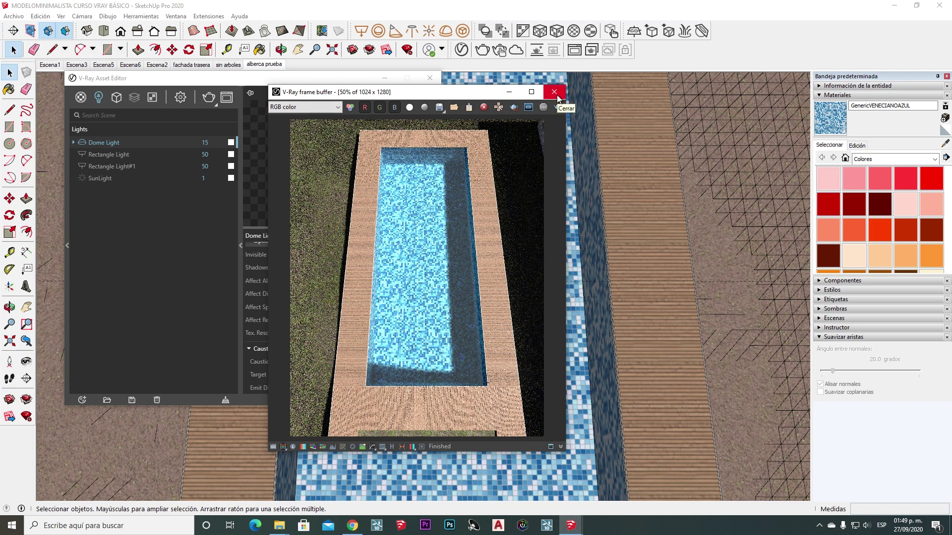
left_click(557, 94)
left_click_drag(326, 81, 387, 81)
left_click(142, 97)
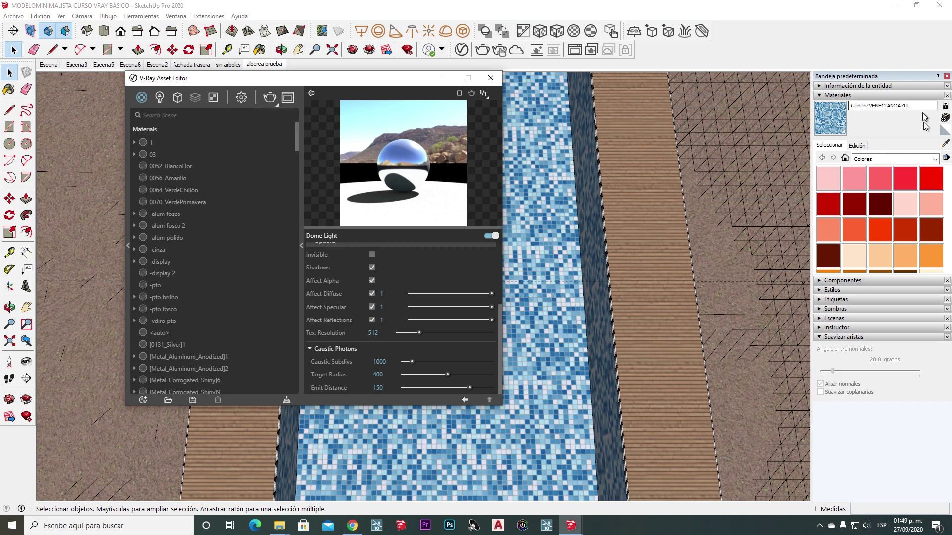
- Sample the agua alb water material and set its Displacement Amount to 2
left_click(944, 143)
left_click(551, 174)
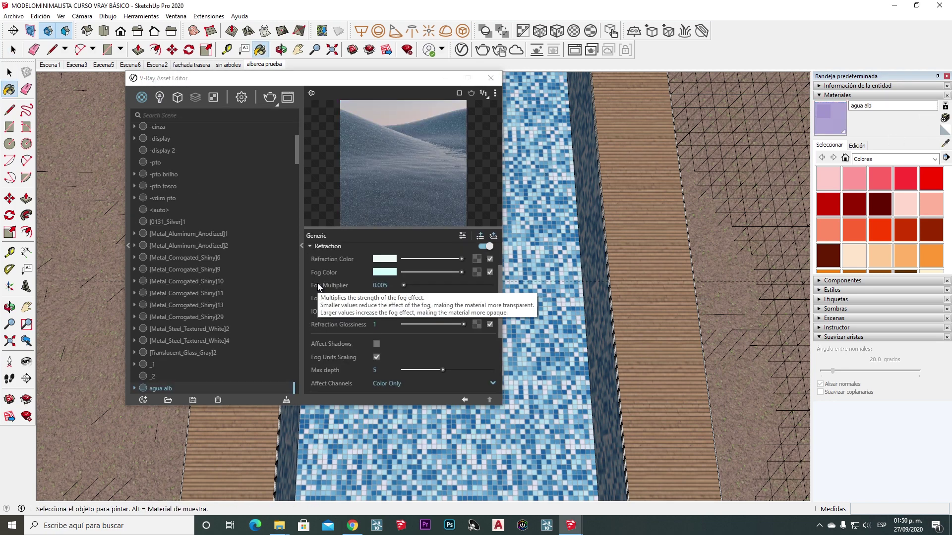
scroll(333, 338, "down", 3)
scroll(332, 340, "up", 3)
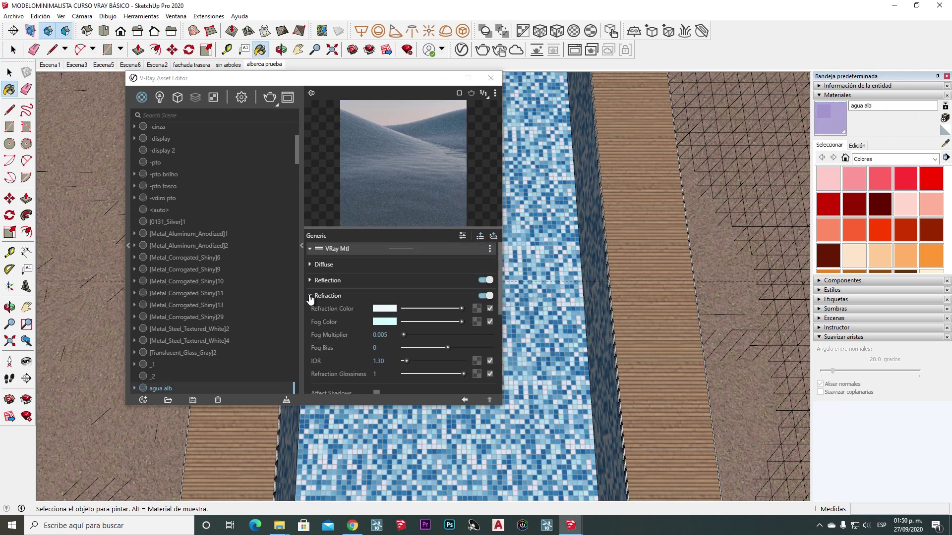
left_click(310, 297)
left_click(312, 355)
scroll(312, 356, "down", 1)
left_click(370, 330)
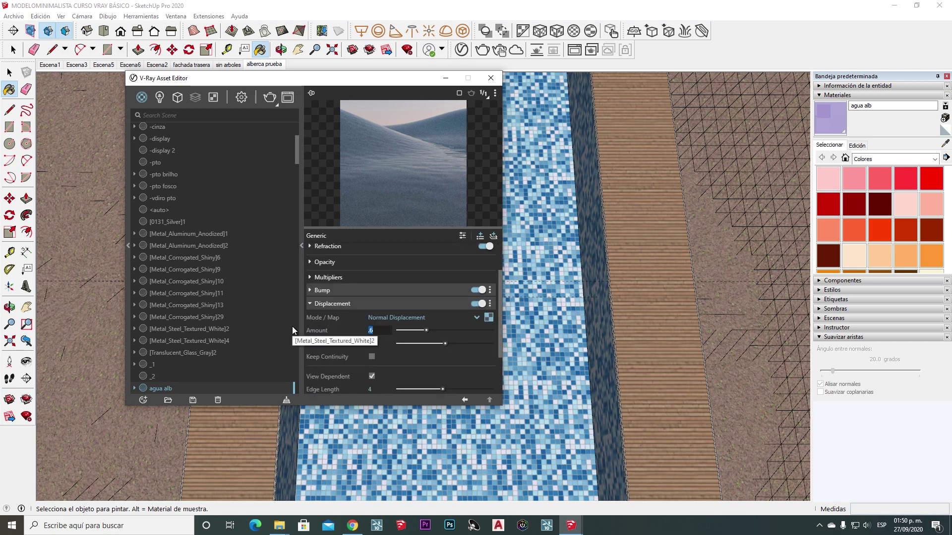
type("1")
key("Return")
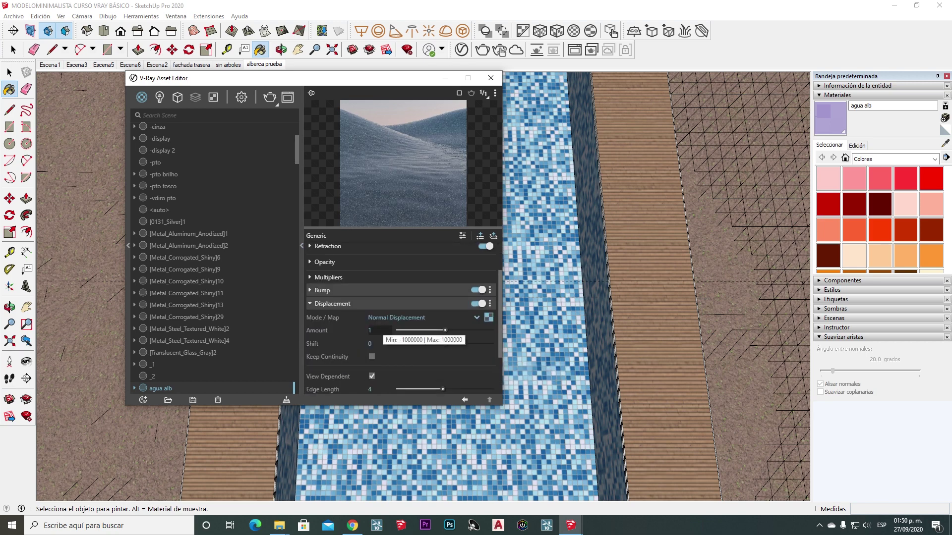
left_click(371, 331)
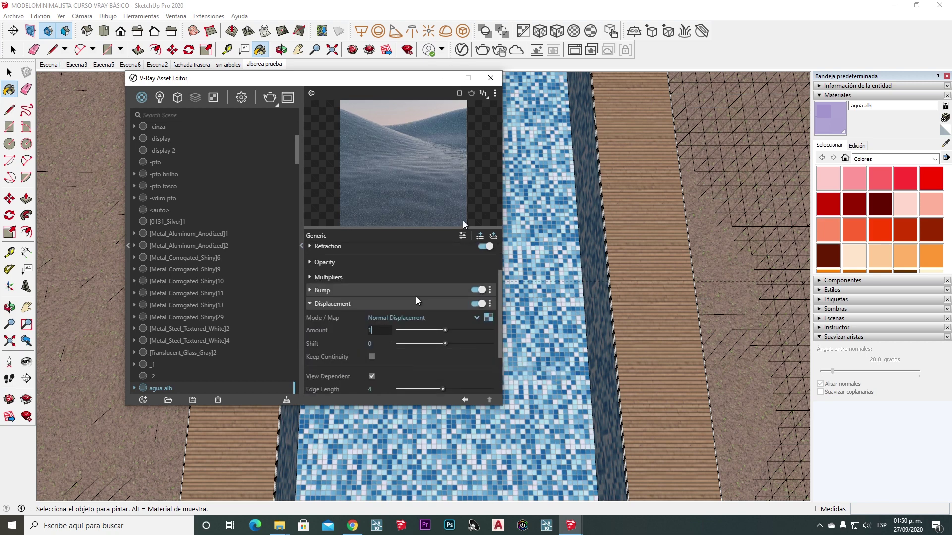
- Test-render the pool with the stronger water displacement and close the render window
left_click(482, 50)
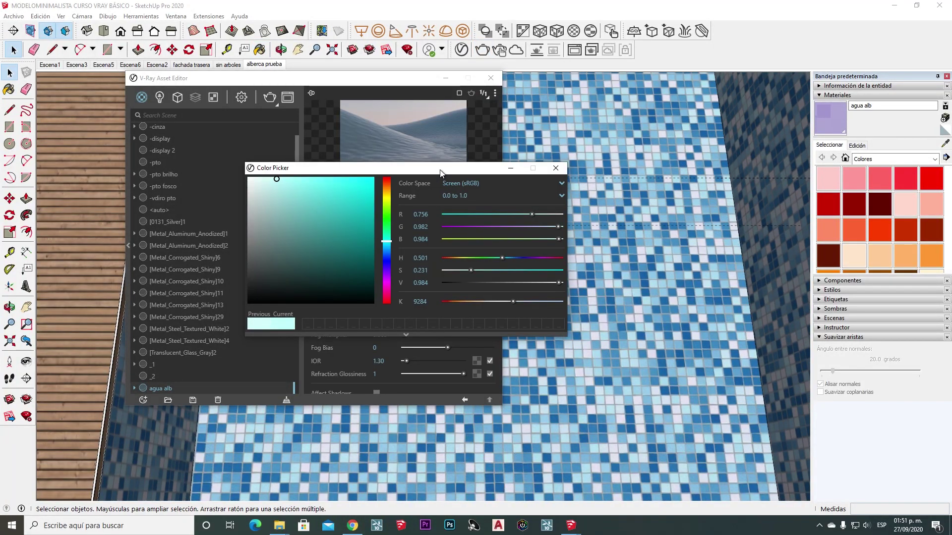
left_click_drag(440, 172, 499, 222)
left_click(614, 217)
left_click(310, 294)
left_click(310, 342)
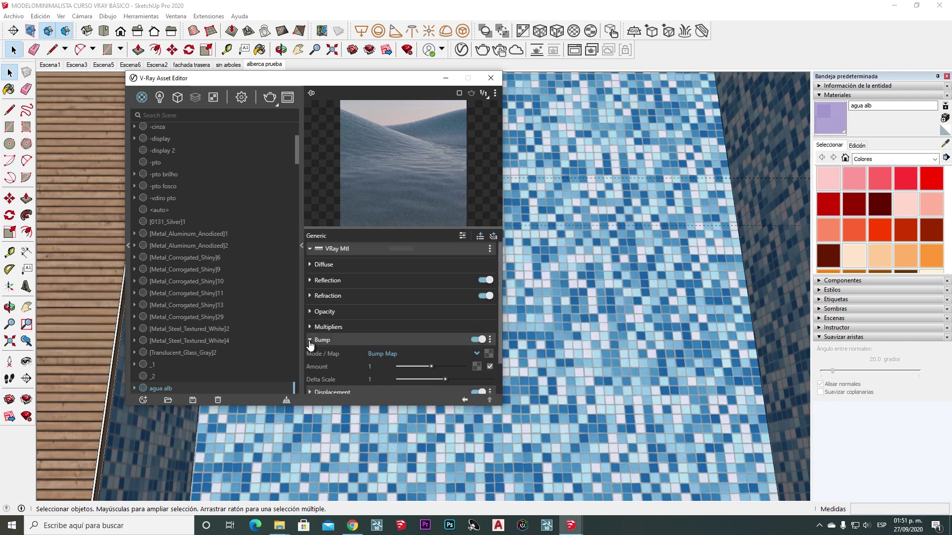
scroll(310, 344, "down", 3)
left_click(481, 50)
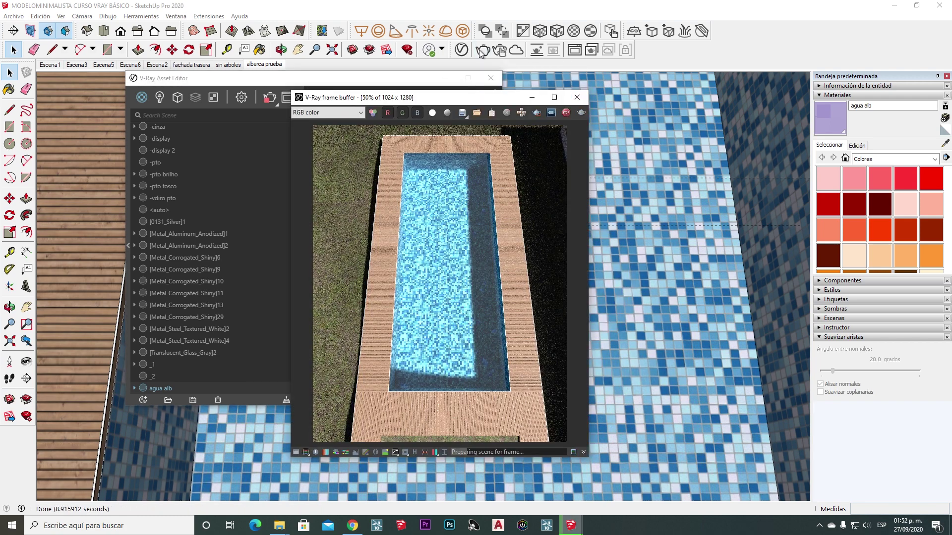
left_click_drag(454, 99, 405, 89)
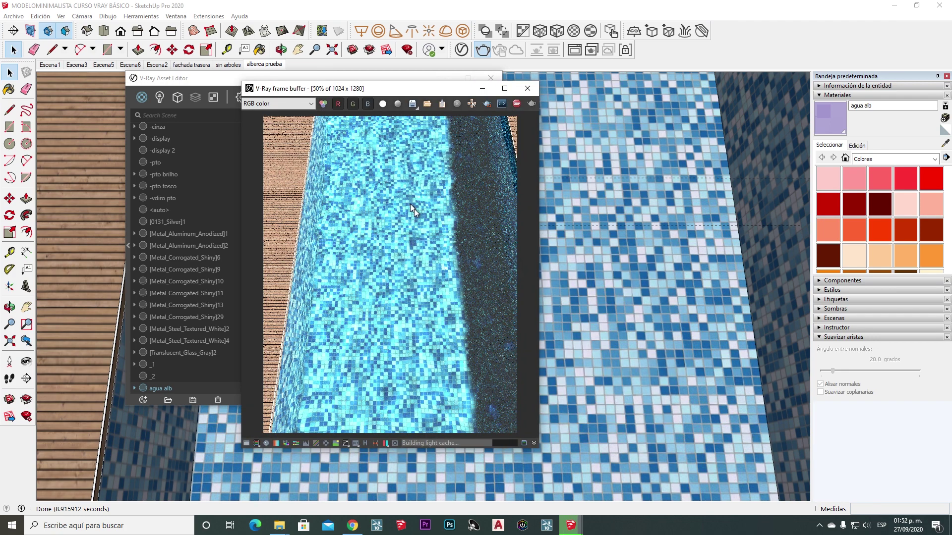
left_click(527, 88)
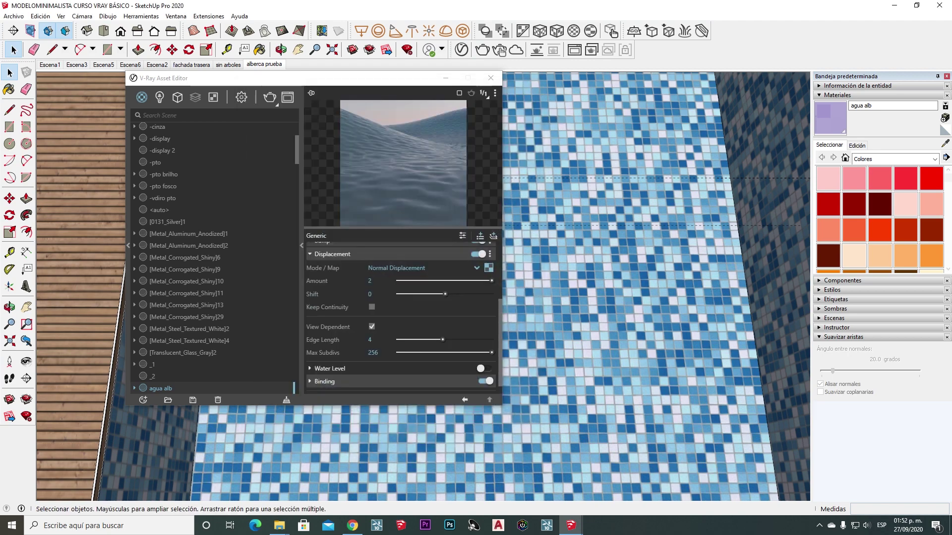
- With the material eyedropper active, orbit to a low view inside the pool
left_click(944, 145)
middle_click_drag(669, 391, 664, 292)
mouse_move(662, 357)
middle_mouse_down()
mouse_move(650, 212)
mouse_move(679, 195)
middle_mouse_up()
- Sample GenericVENECIANOAZUL, replace its diffuse texture map with a grey-teal colour, and re-render
left_click(684, 192, "alt")
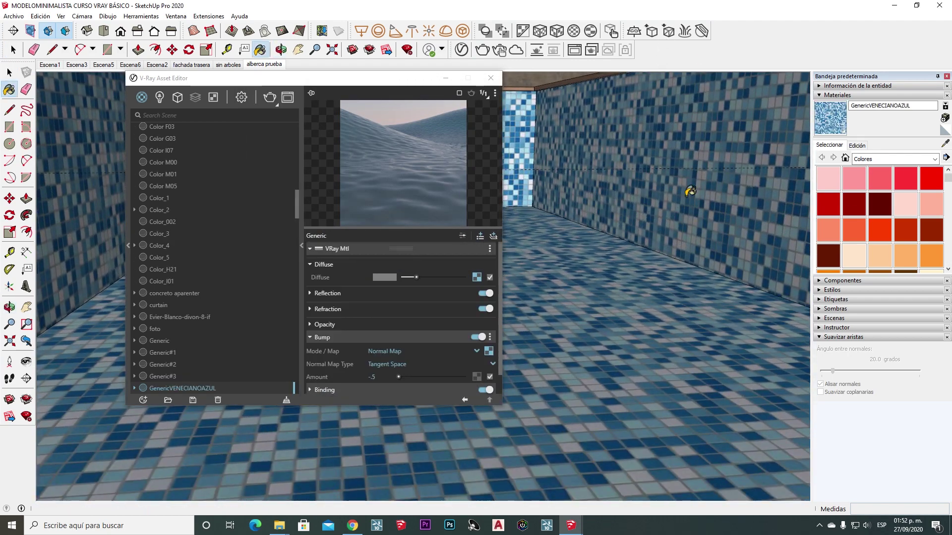
left_click_drag(388, 73, 442, 69)
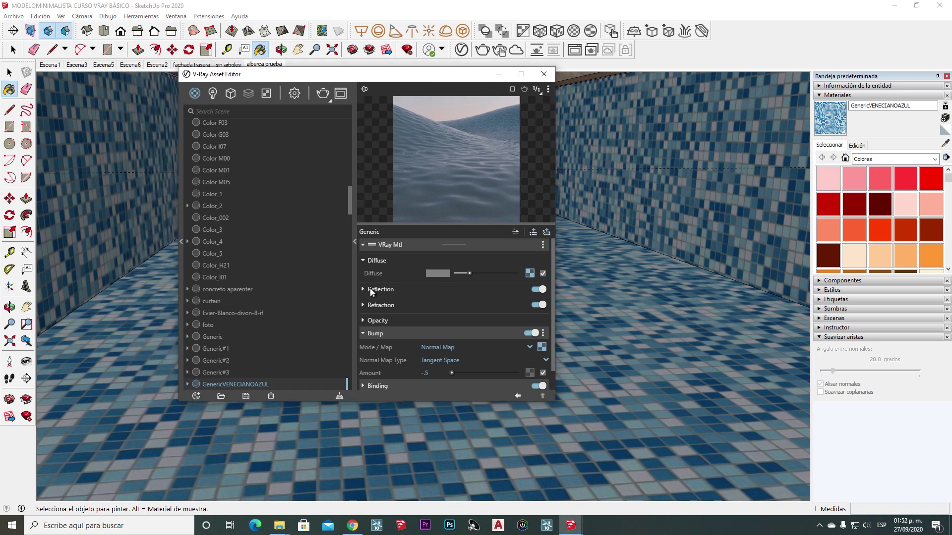
left_click(542, 273)
left_click(436, 273)
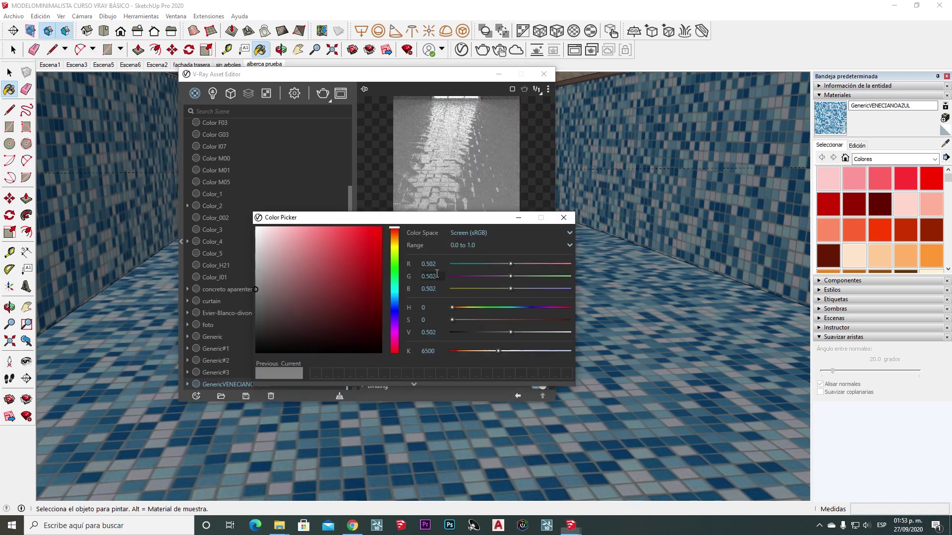
left_click(395, 290)
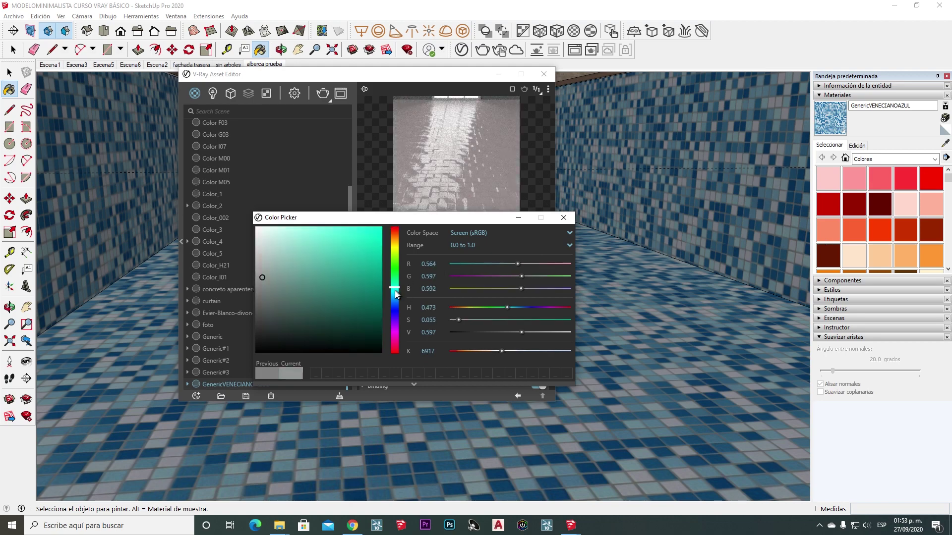
mouse_move(592, 211)
middle_mouse_down()
mouse_move(578, 219)
mouse_move(596, 292)
mouse_move(632, 322)
middle_mouse_up()
left_click(482, 50)
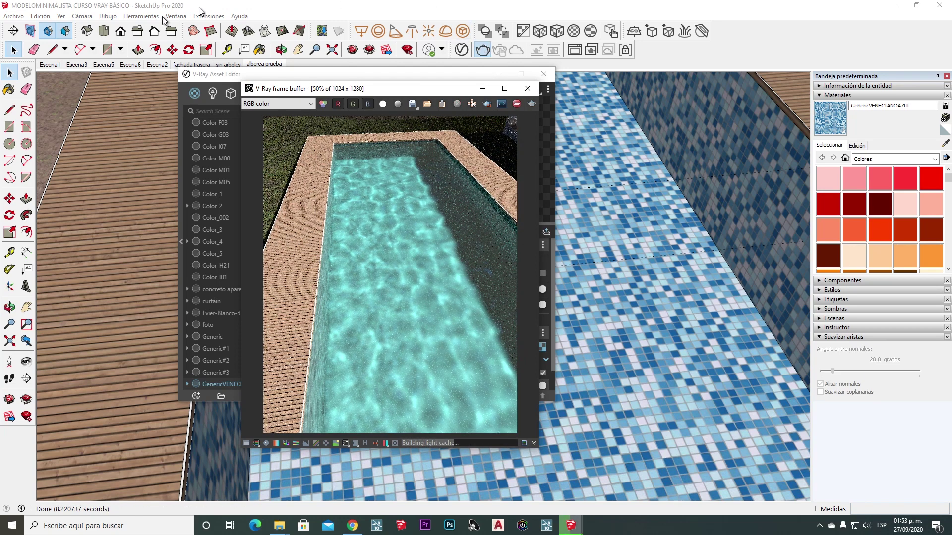
- Drag the V-Ray frame buffer right and the Asset Editor left so both are visible
left_click_drag(417, 89, 638, 88)
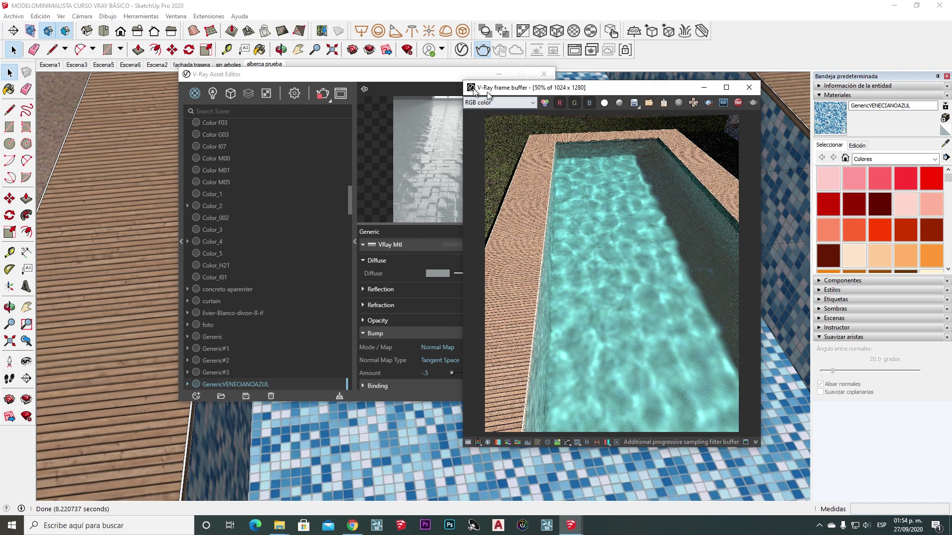
left_click_drag(413, 75, 305, 84)
mouse_move(637, 84)
left_mouse_down()
mouse_move(652, 77)
mouse_move(634, 81)
left_mouse_up()
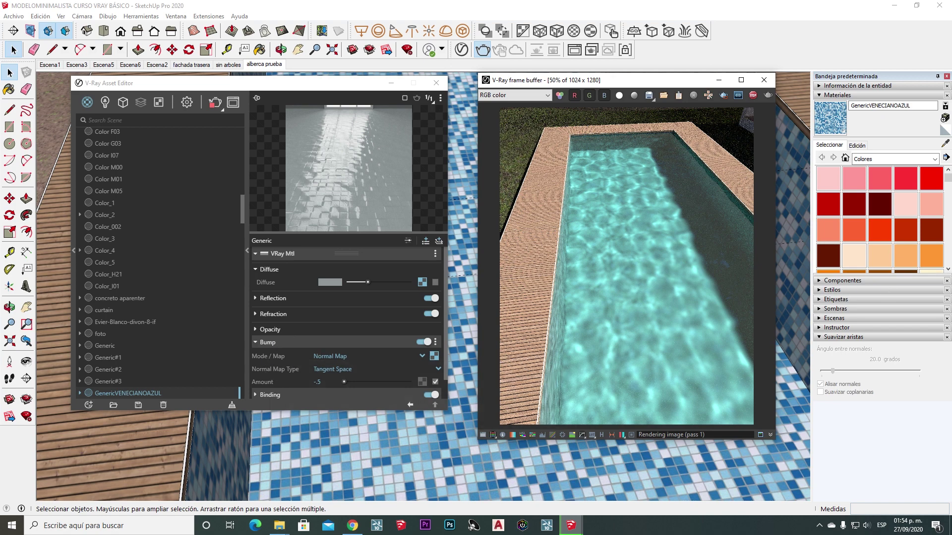
- Show image results for 'caustics pool map' and refine the search by adding 'texture'
left_click(353, 525)
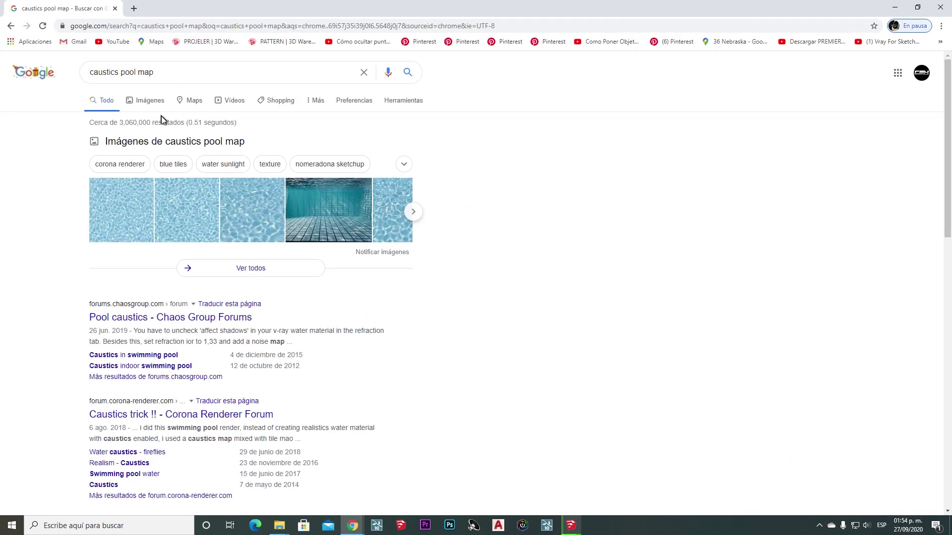
left_click(150, 102)
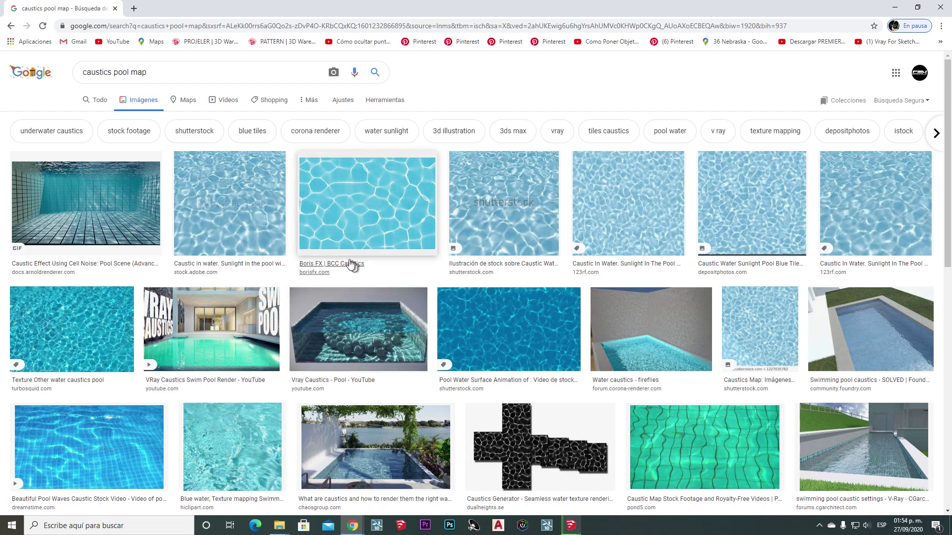
scroll(449, 308, "down", 3)
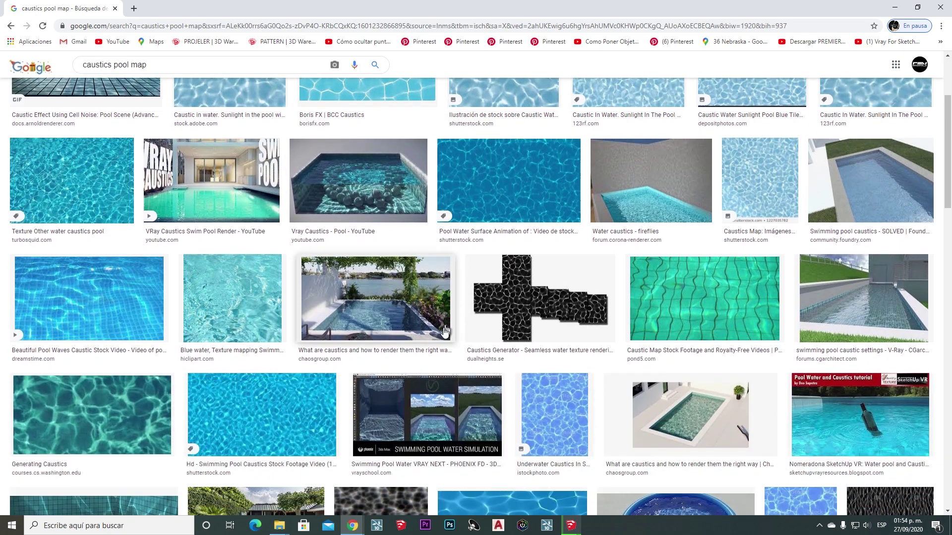
scroll(471, 273, "up", 3)
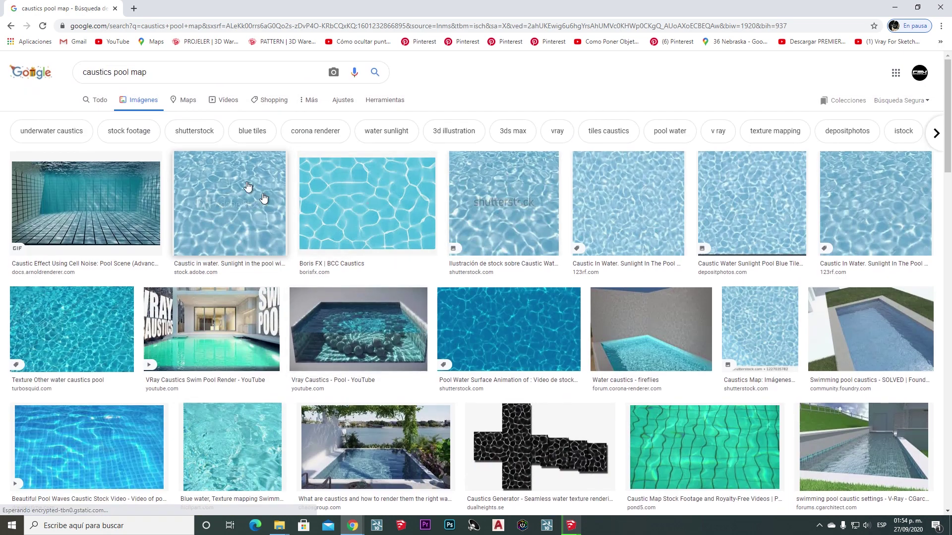
type("texture")
key("Return")
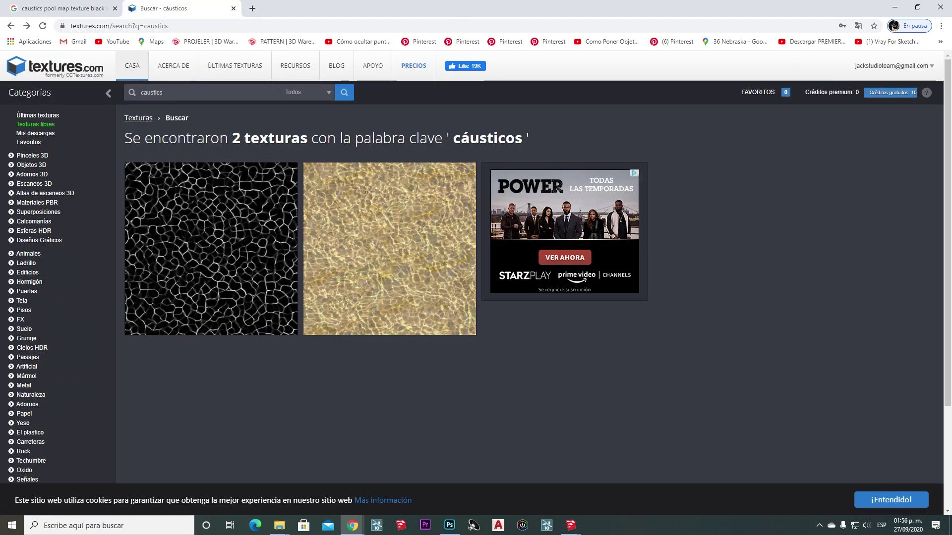
- Open the black Animated Procedural Water Caustics page and view its static flat maps
left_click(257, 216)
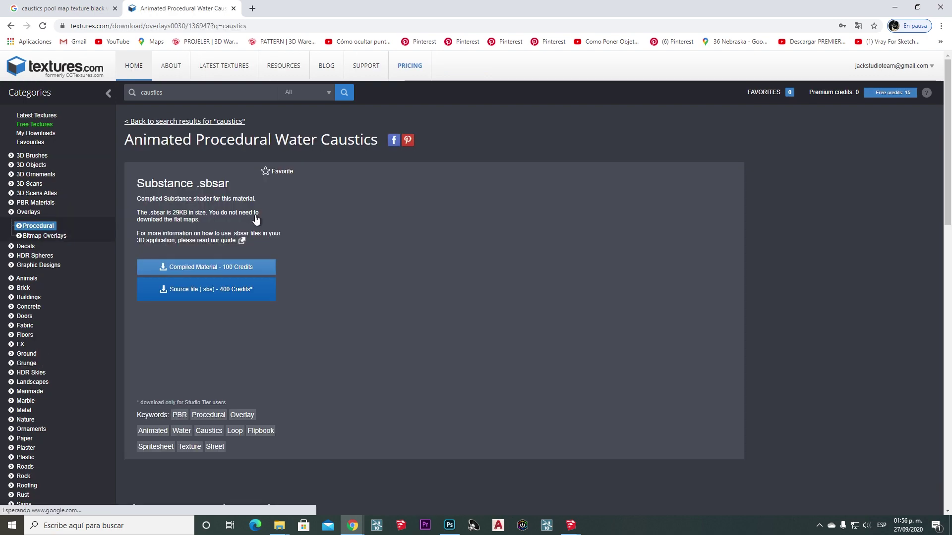
scroll(380, 282, "down", 15)
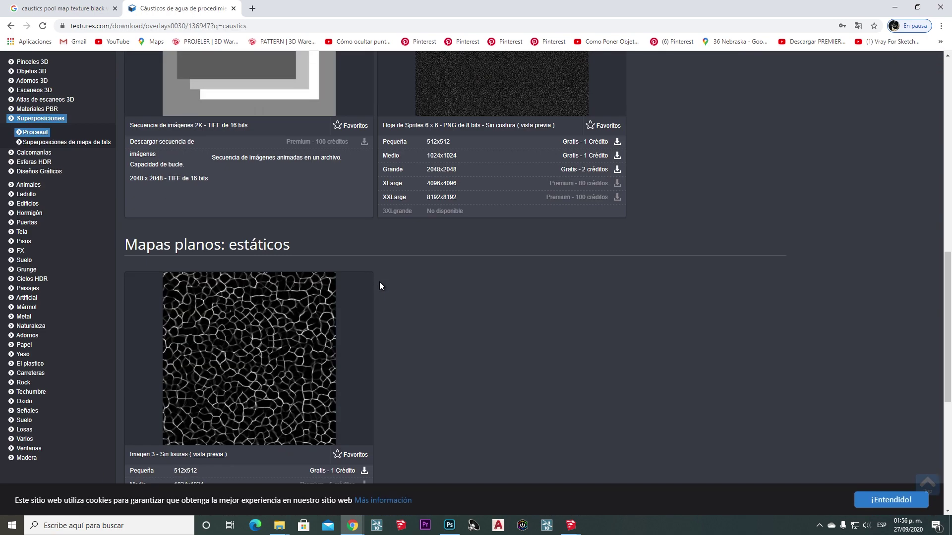
scroll(379, 276, "up", 6)
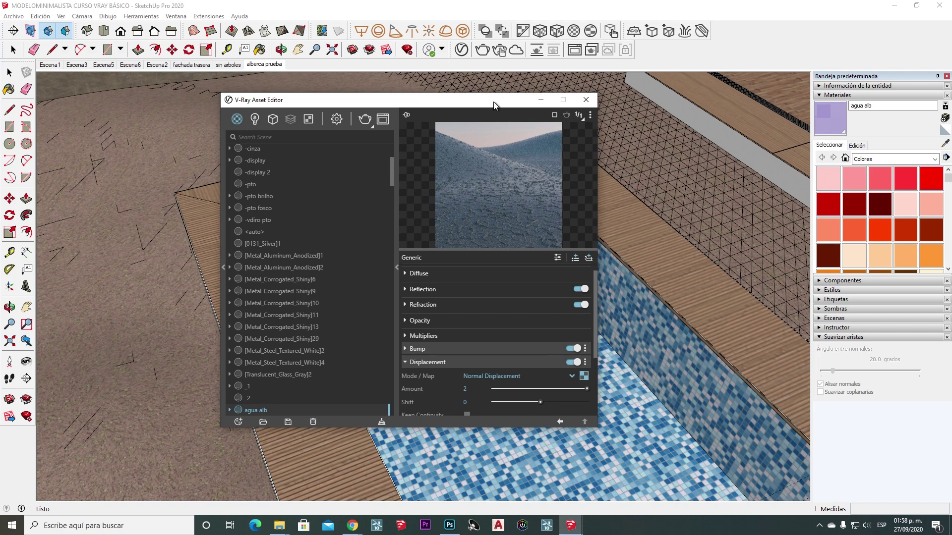
- Assign the downloaded caustics bitmap from the agua folder to the displacement slot and render the pool
left_click_drag(493, 102, 761, 102)
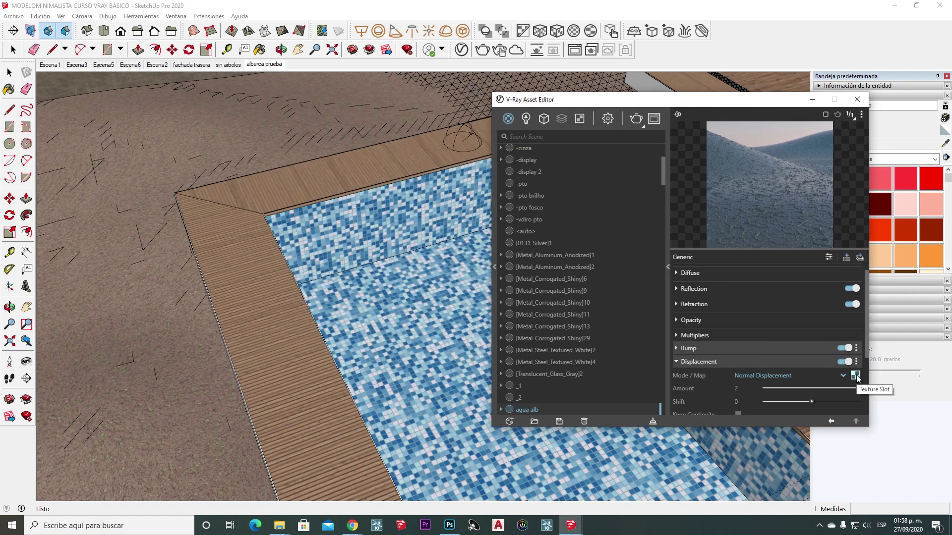
key("alt+Tab")
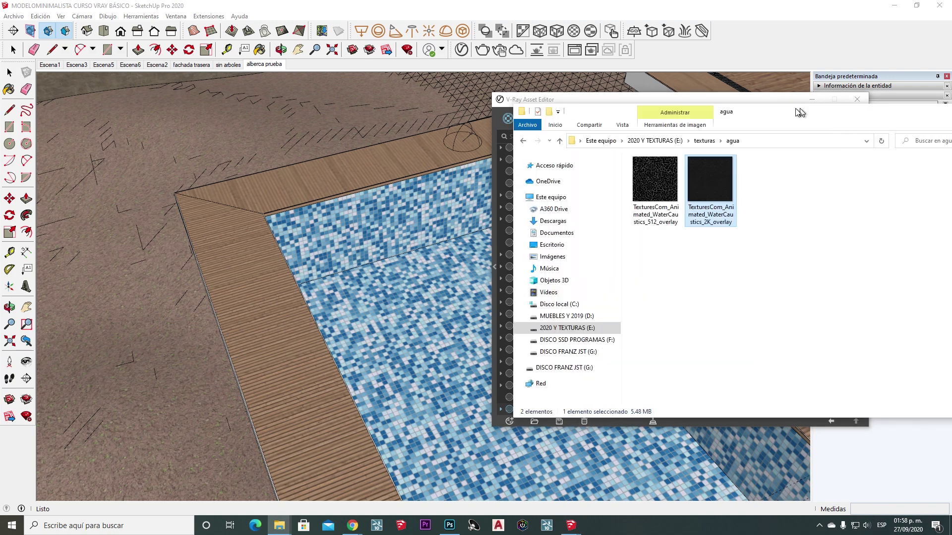
left_click(779, 100)
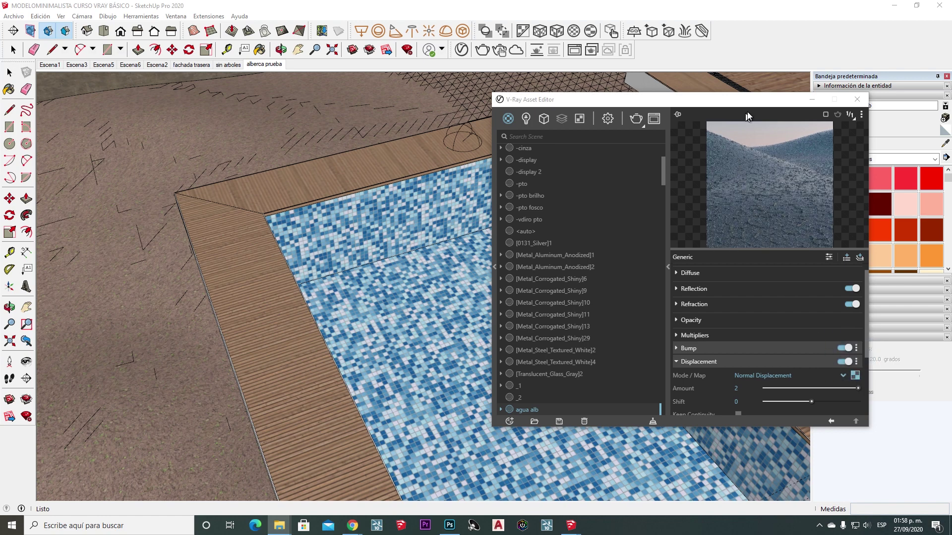
left_click_drag(752, 108, 325, 123)
middle_click_drag(645, 412, 607, 229)
left_click(482, 50)
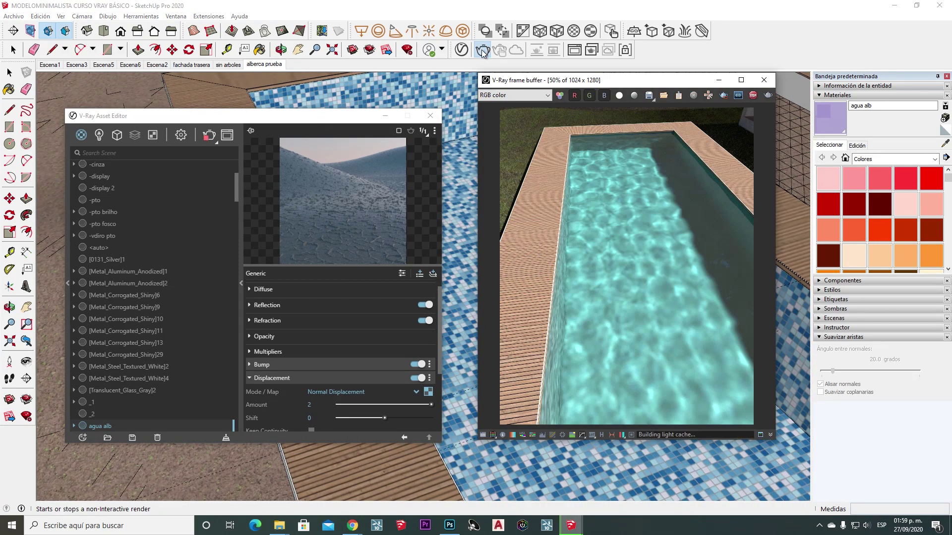
- Orbit around the tiled pool, then stop and close the running render
middle_click_drag(433, 480, 683, 467)
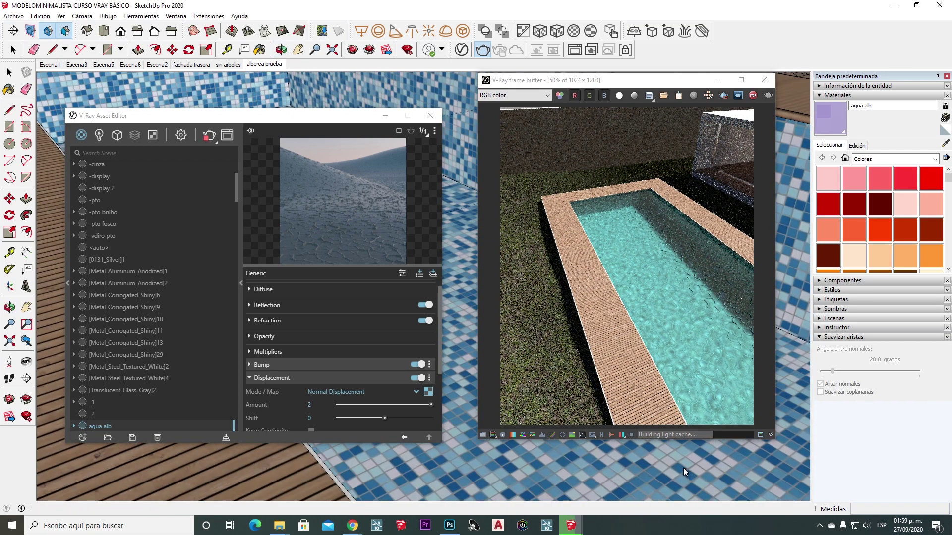
mouse_move(469, 290)
middle_mouse_down()
mouse_move(463, 248)
mouse_move(435, 272)
mouse_move(374, 398)
middle_mouse_up()
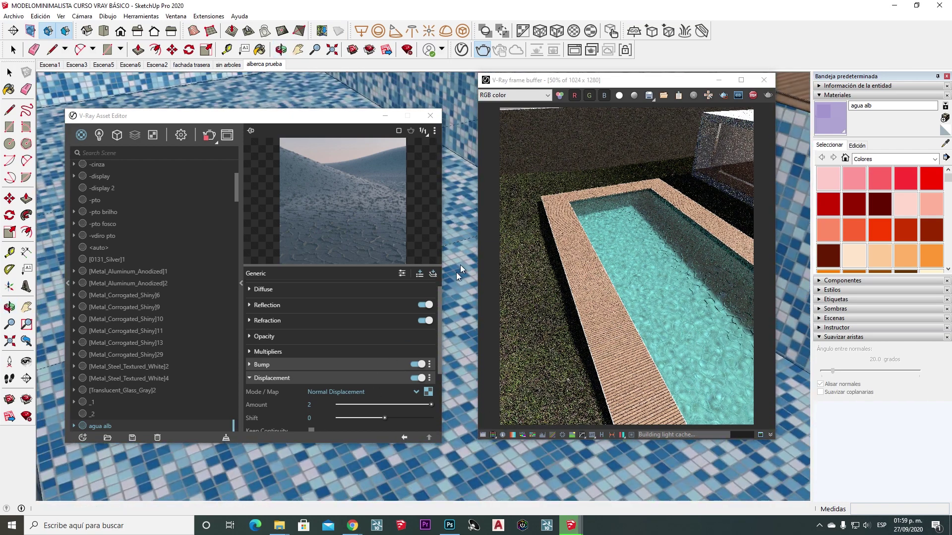
mouse_move(471, 252)
middle_mouse_down()
mouse_move(106, 436)
mouse_move(433, 299)
mouse_move(419, 339)
middle_mouse_up()
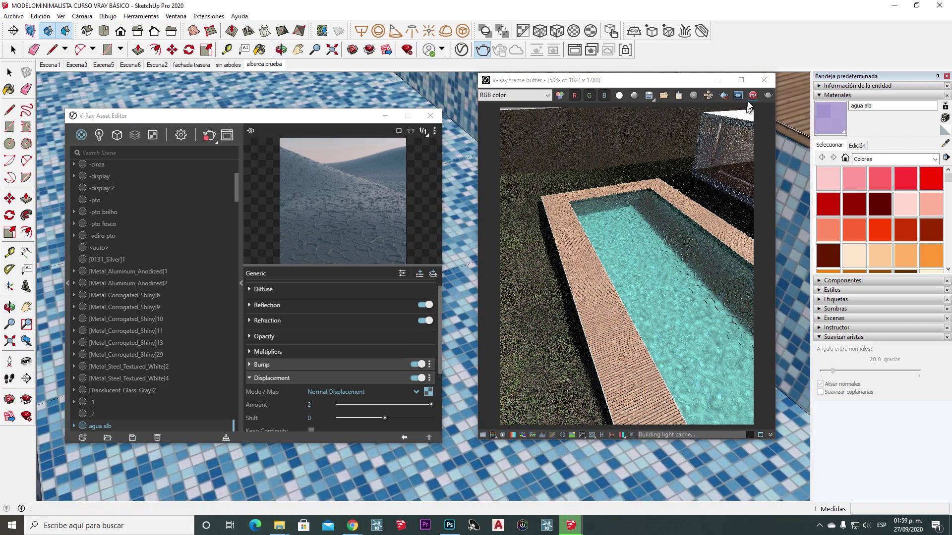
left_click(752, 94)
left_click(764, 80)
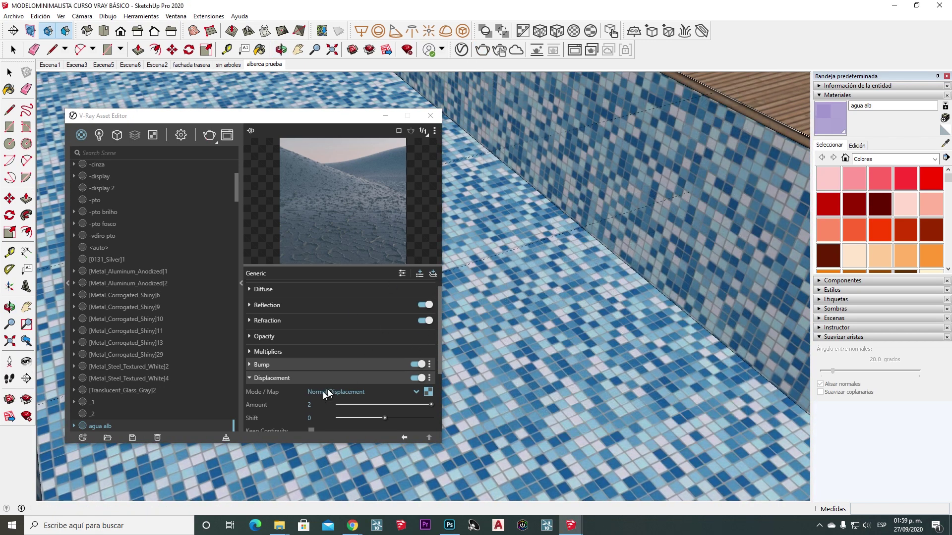
- Set the water displacement Amount to 1 and render a check of the result
left_click(311, 405)
type("1.")
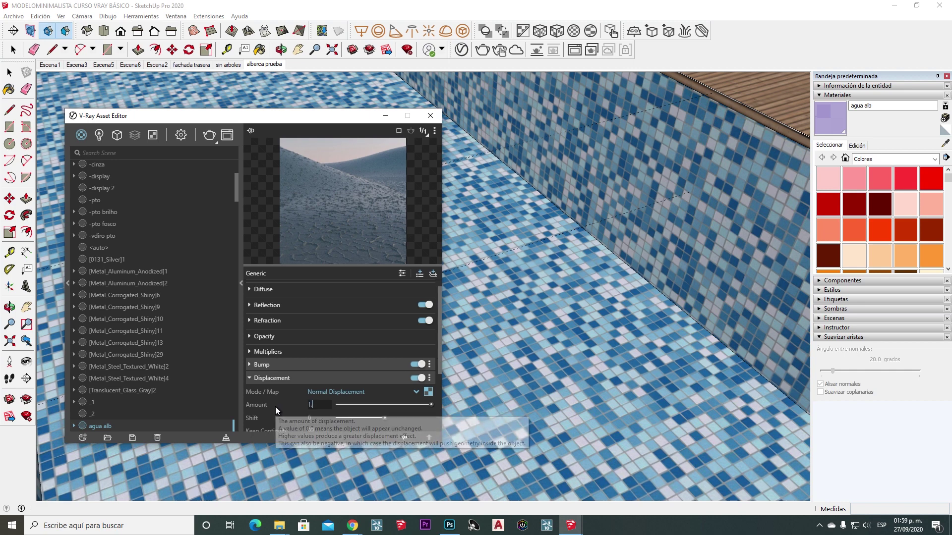
key("Return")
left_click(483, 51)
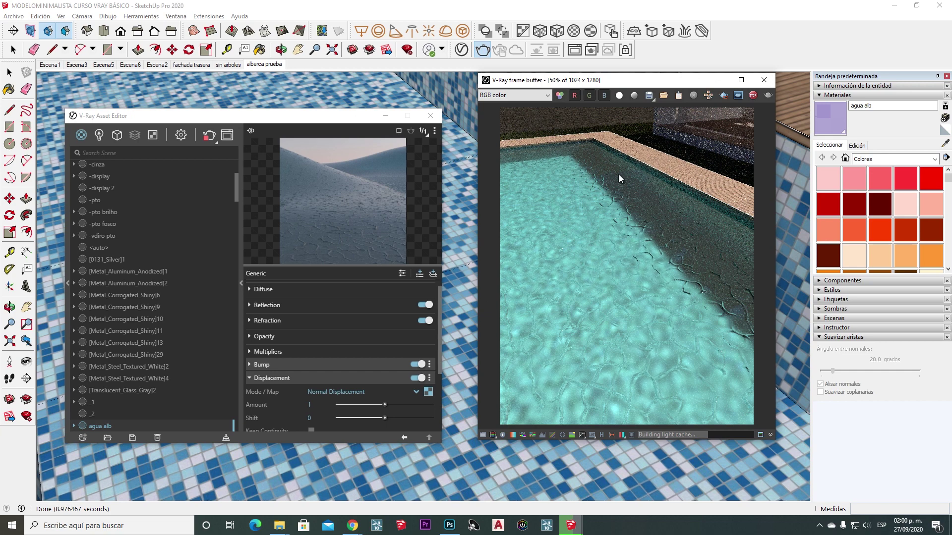
left_click(763, 80)
scroll(338, 381, "down", 1)
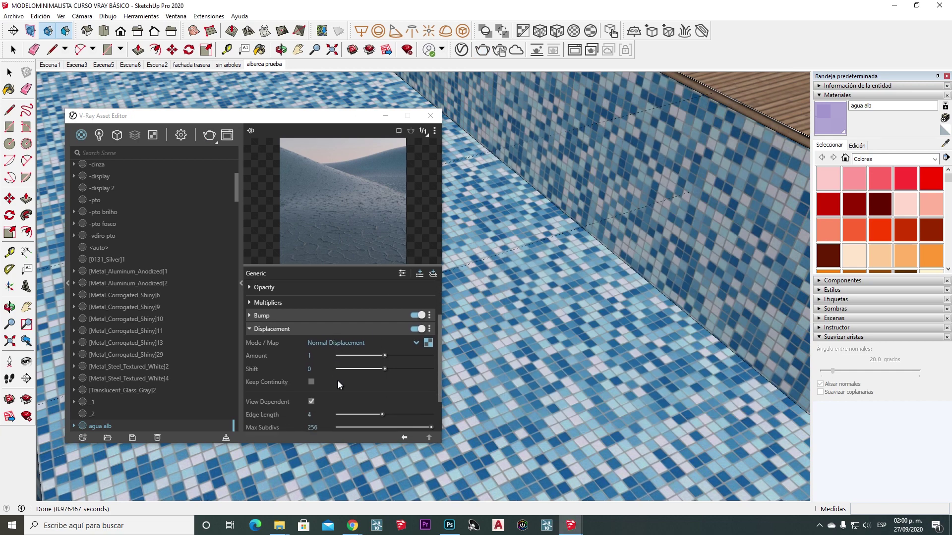
- Copy the displacement bitmap and paste it as the Custom-mode binding texture
right_click(428, 343)
left_click(417, 349)
scroll(374, 358, "down", 1)
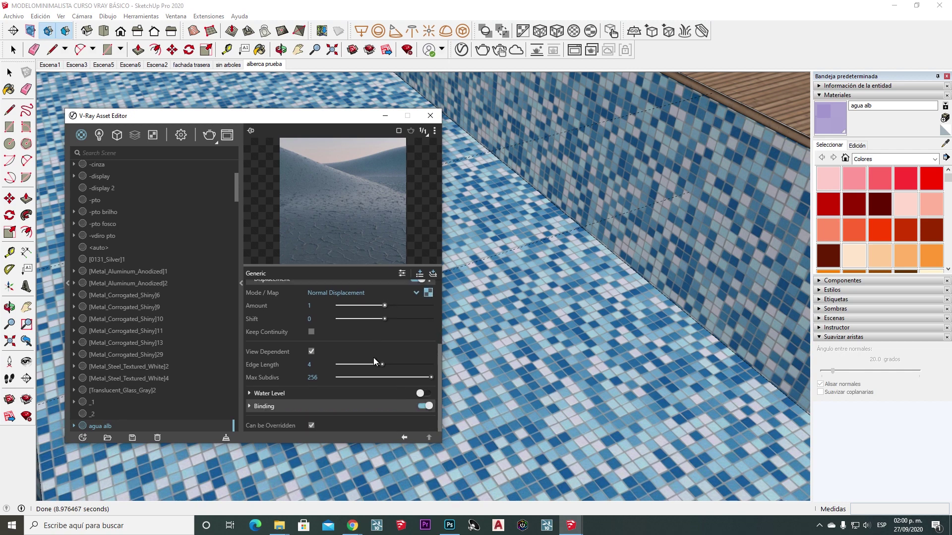
left_click(261, 406)
scroll(335, 405, "down", 1)
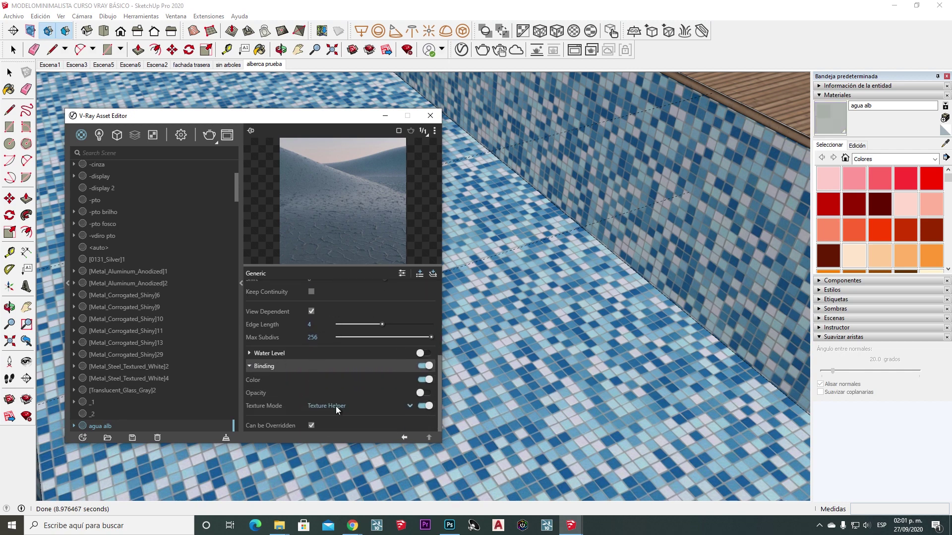
left_click(335, 406)
left_click(346, 391)
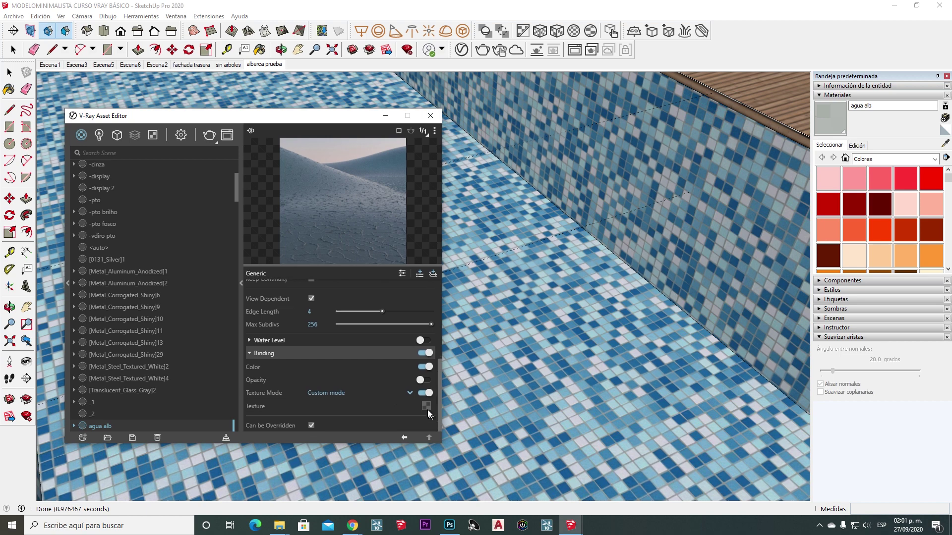
right_click(424, 409)
left_click(413, 393)
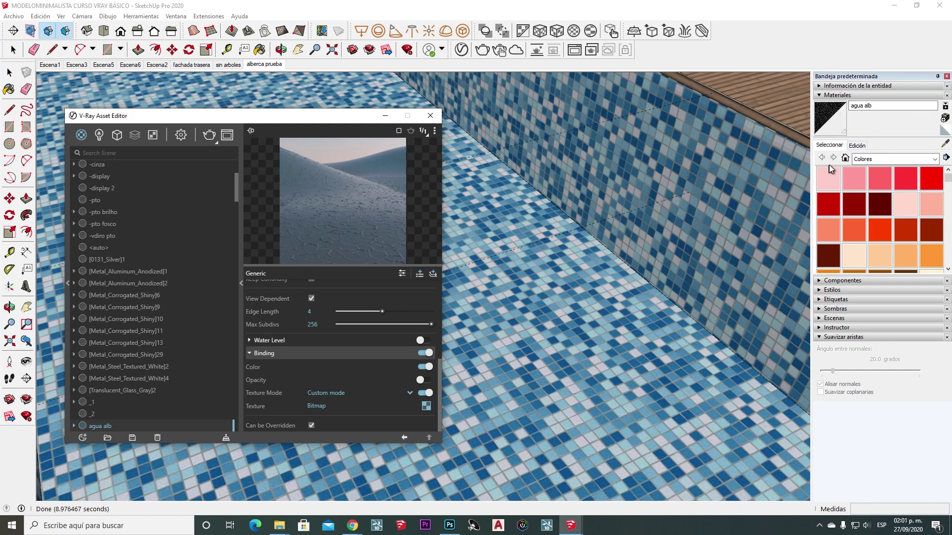
- In the material's Edit settings, size the texture 4.00 m and lower opacity to 17
left_click(860, 146)
left_click(841, 299)
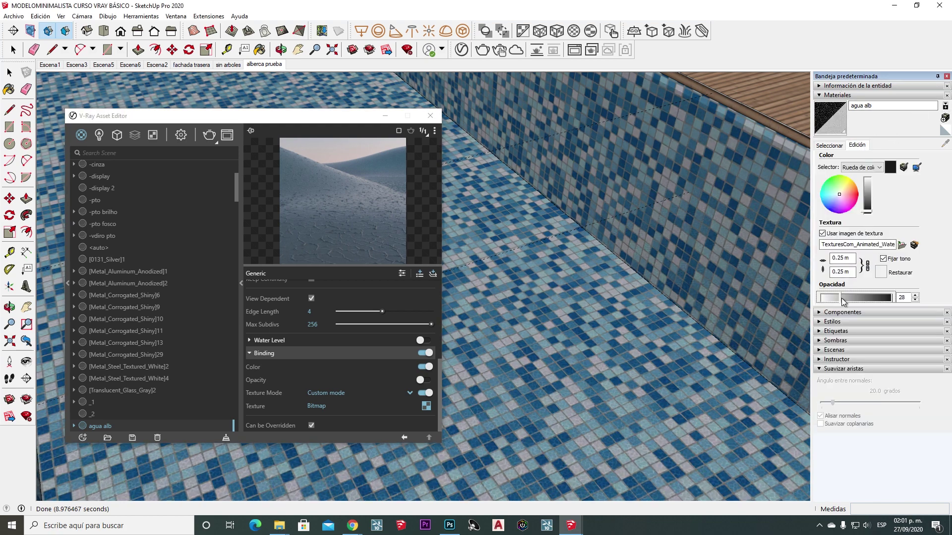
left_click_drag(873, 300, 888, 300)
left_click(849, 258)
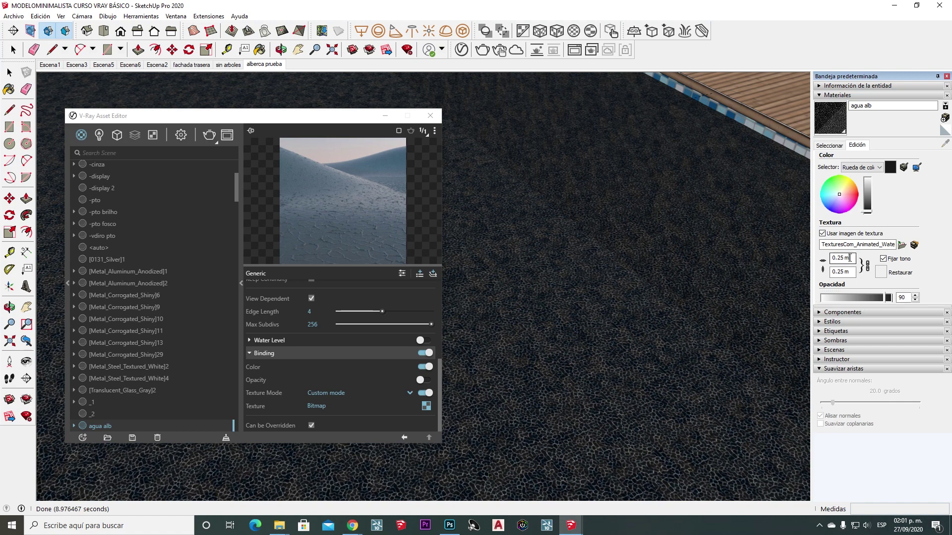
left_click_drag(849, 258, 718, 253)
type("3")
key("Return")
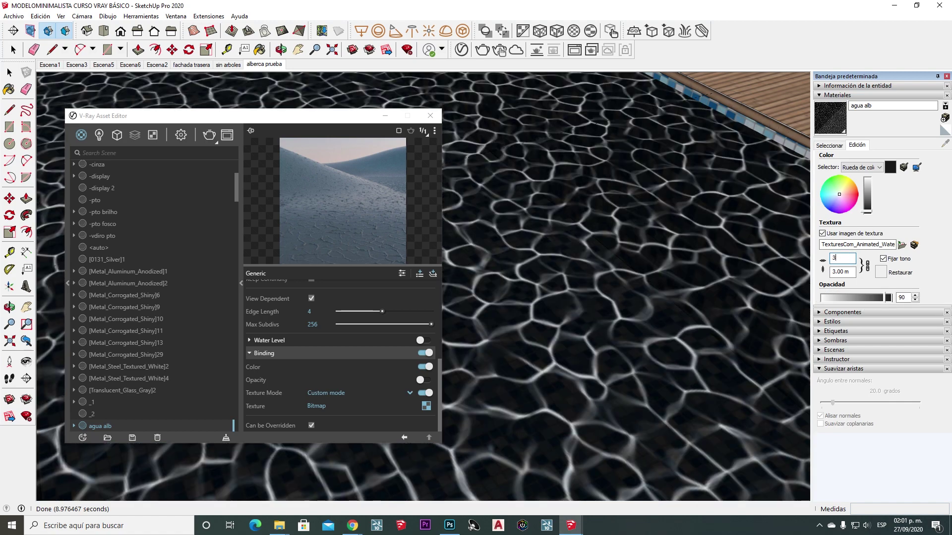
scroll(471, 147, "down", 3)
middle_click_drag(515, 174, 597, 267)
left_click_drag(850, 259, 813, 258)
type("4")
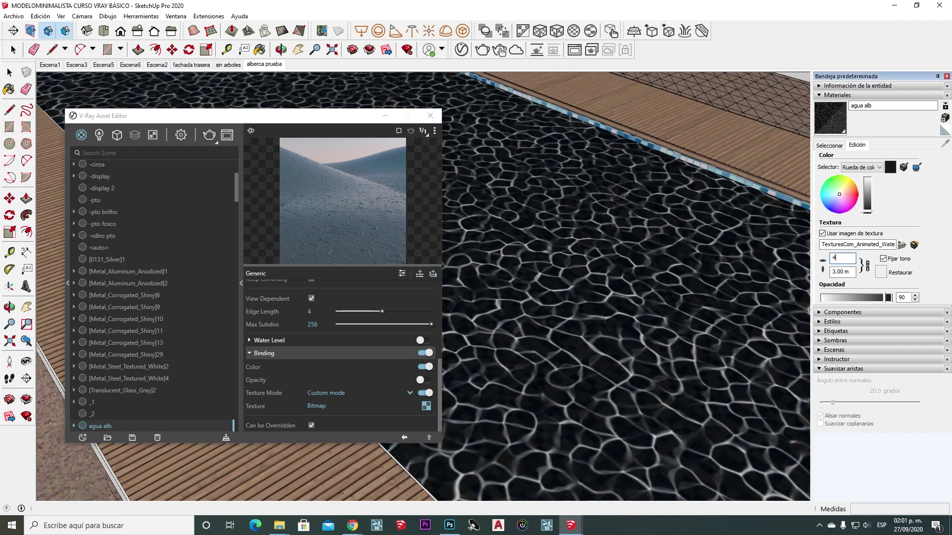
key("Return")
middle_click_drag(585, 277, 629, 278)
left_click_drag(874, 304, 837, 302)
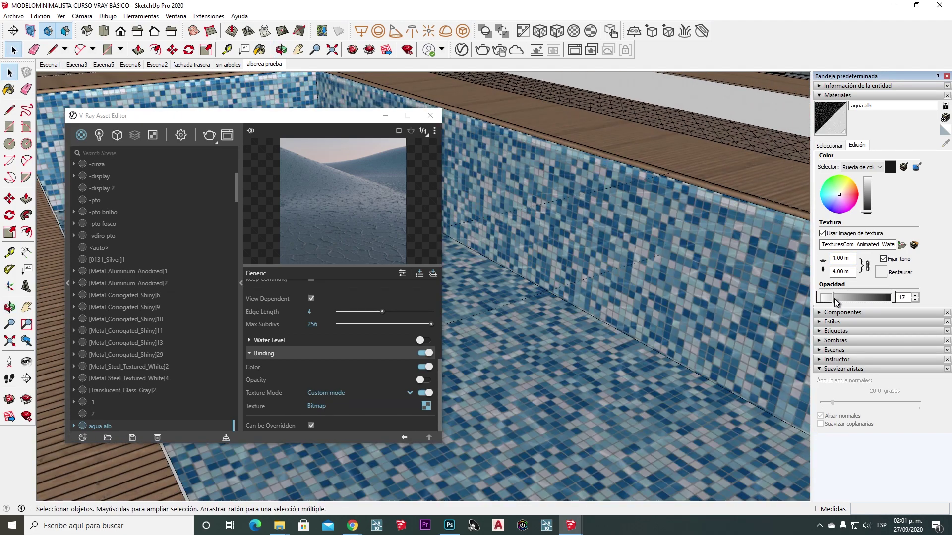
- Lower the agua alb water opacity to 7 and start a fresh render of the orbited pool view
middle_click_drag(554, 317, 436, 322)
scroll(250, 339, "up", 10)
left_click(250, 339)
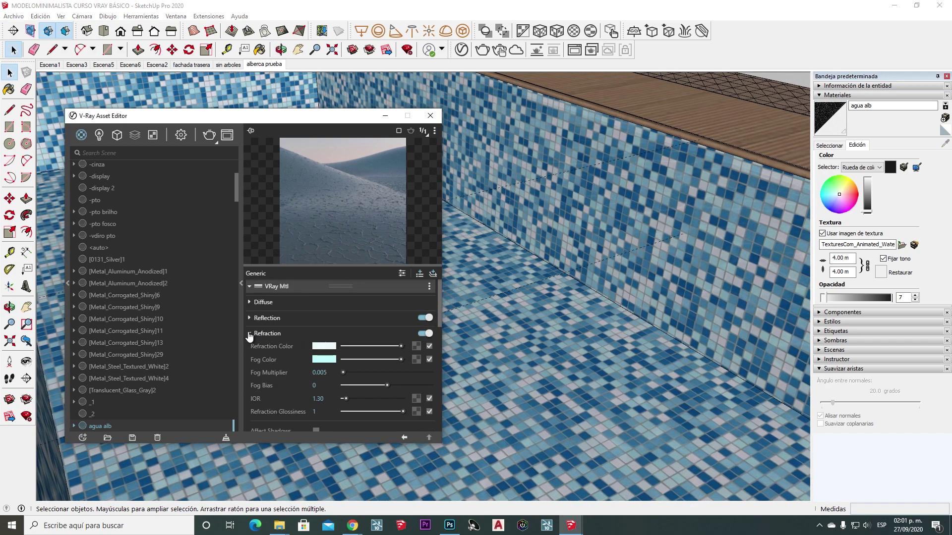
left_click(250, 337)
middle_click_drag(647, 371, 520, 347)
left_click(482, 50)
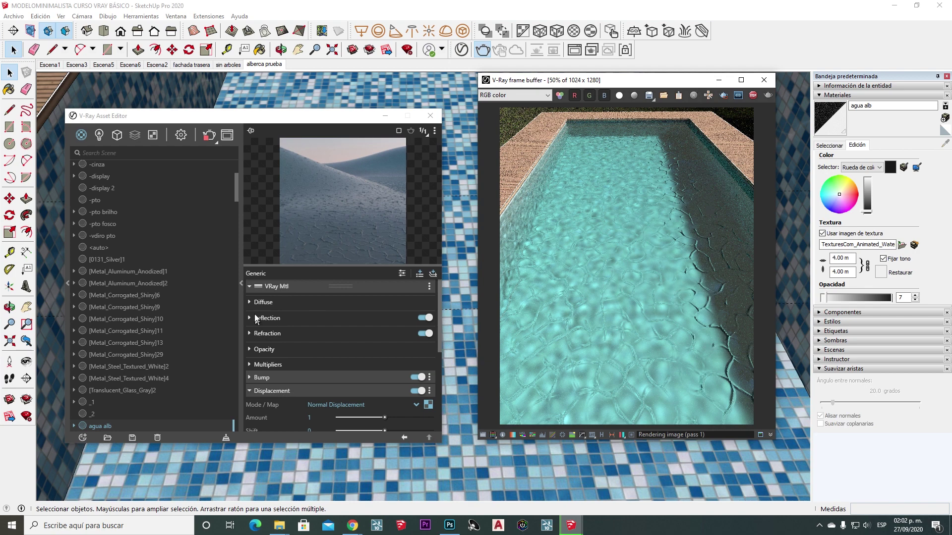
- Set the water displacement amount to 0.4 and re-render the pool
scroll(254, 366, "down", 2)
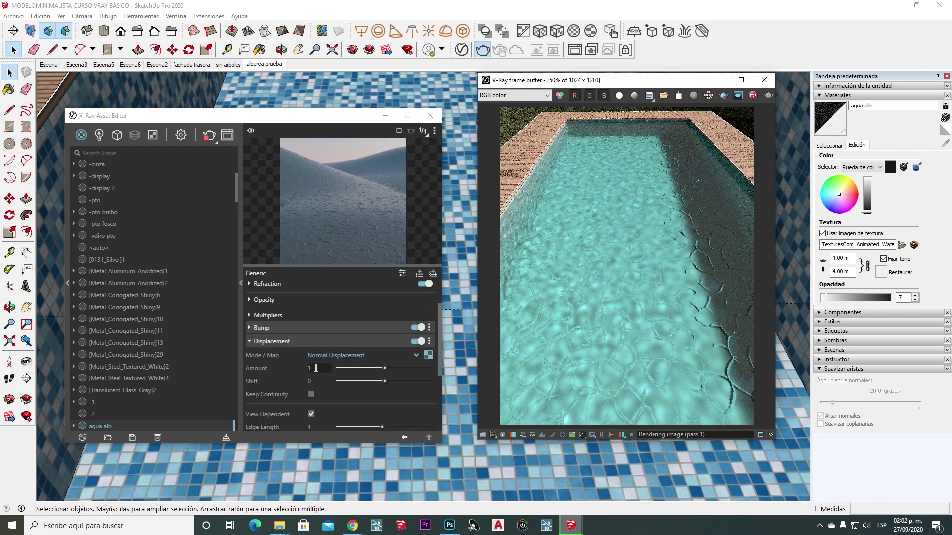
left_click_drag(319, 369, 242, 366)
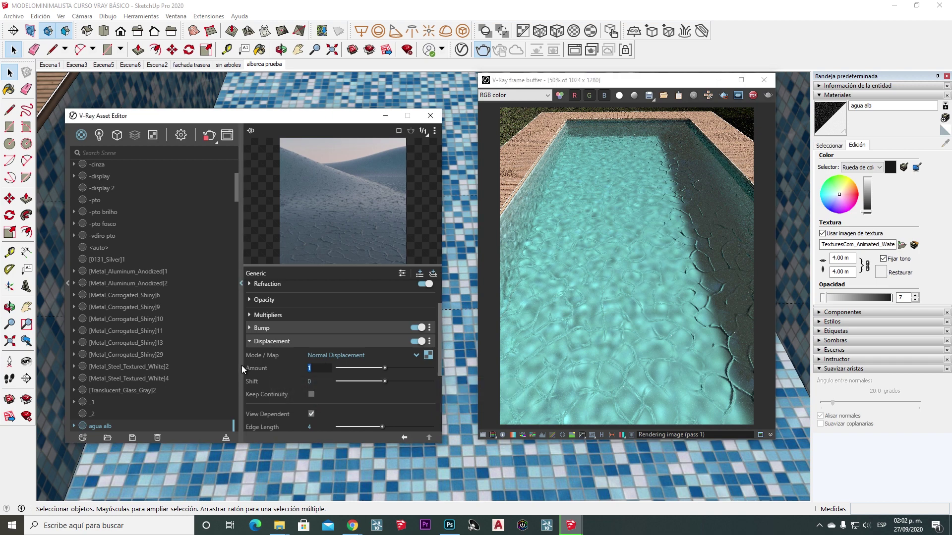
type(".4")
key("Return")
double_click(480, 50)
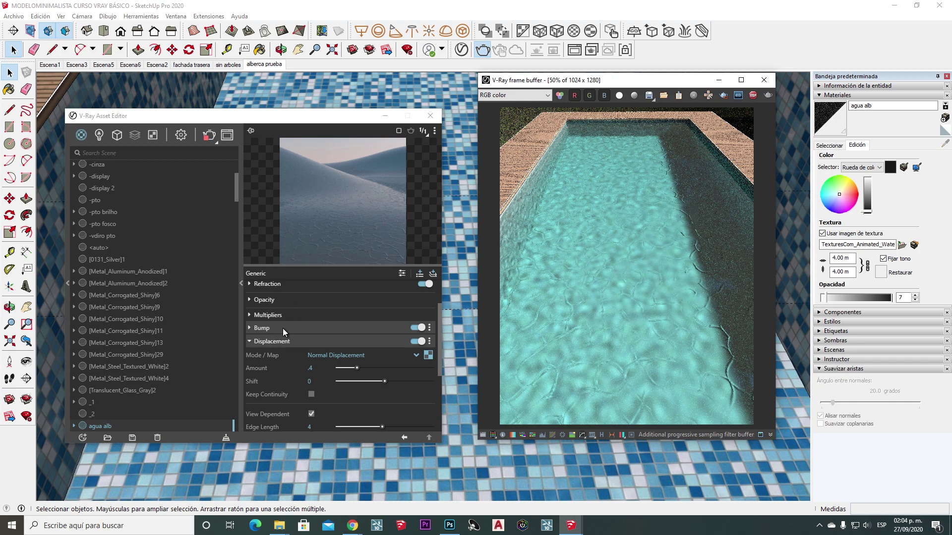
- Review the finished render, stop it, close the frame buffer and pull the view back over the whole pool
scroll(272, 343, "down", 1)
scroll(267, 341, "up", 1)
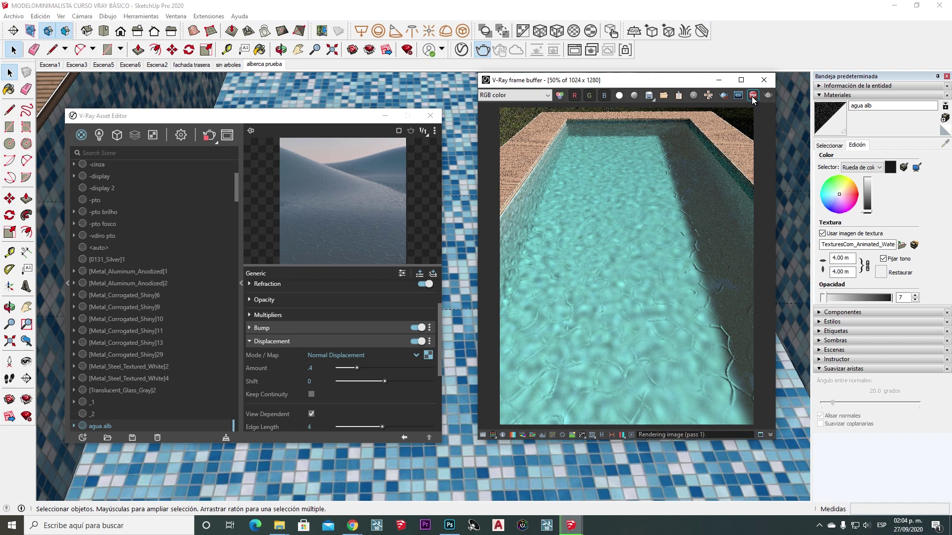
left_click(752, 98)
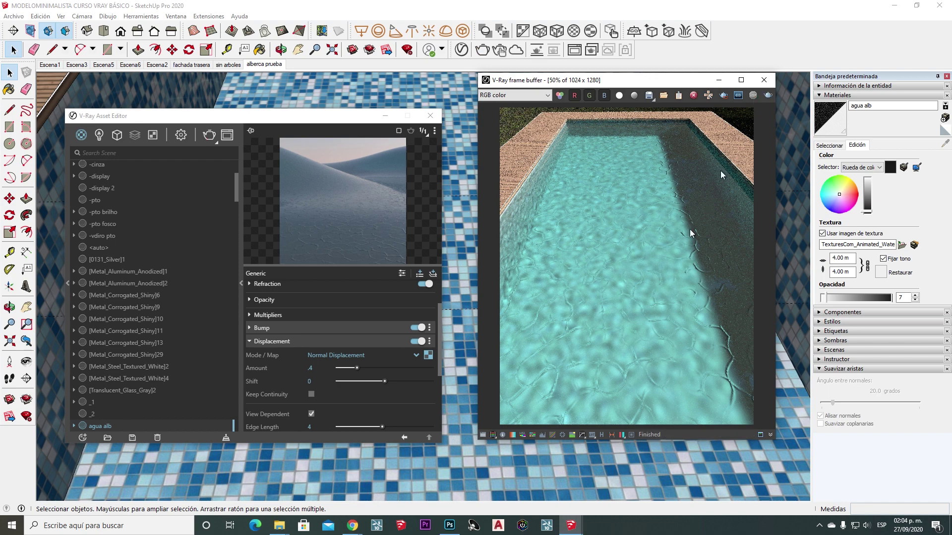
left_click(764, 79)
scroll(584, 300, "down", 5)
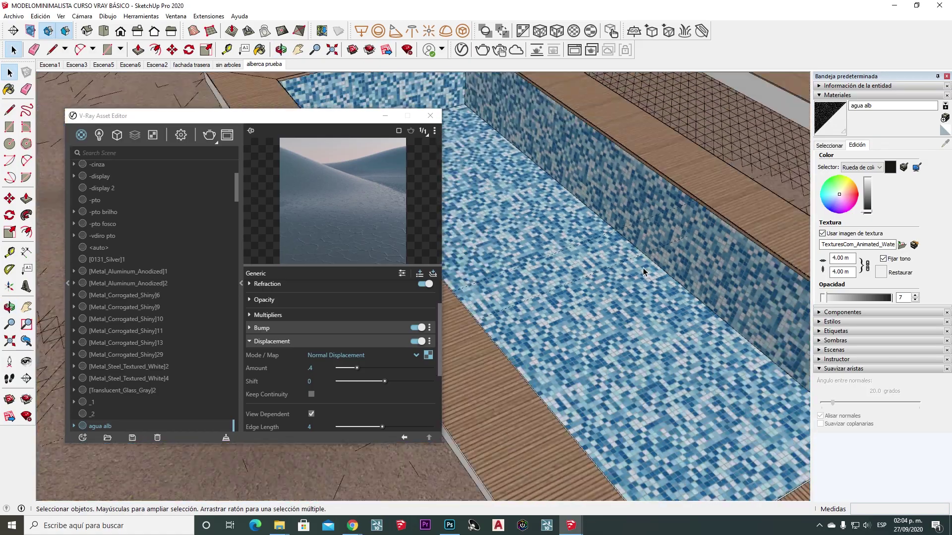
middle_click_drag(584, 299, 610, 292)
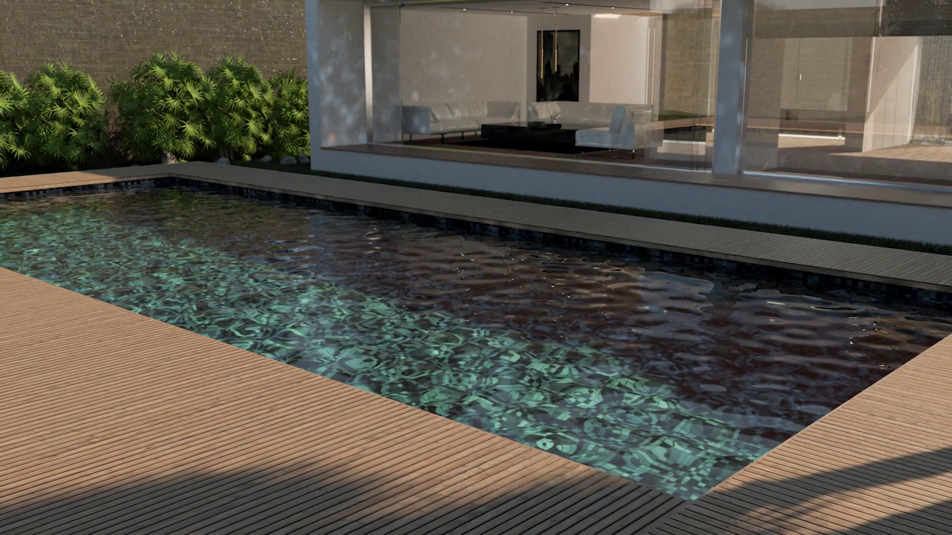